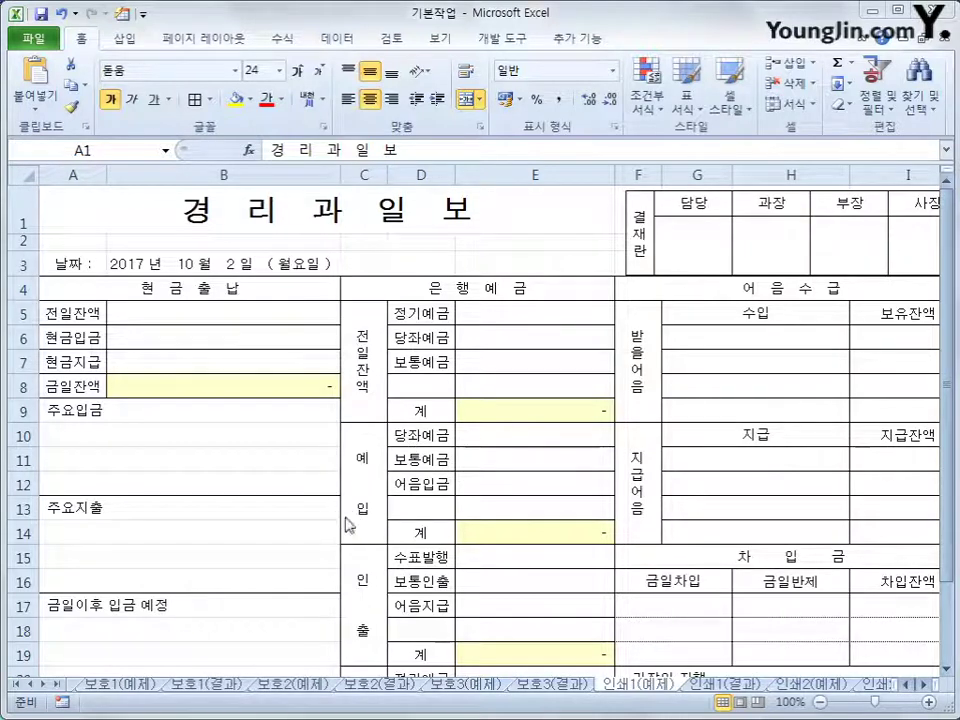
Look over the 경리과일보 form on the sheet and examine its printed pages in the print preview
{"action": "scroll", "coordinate": [461, 542], "scroll_direction": "down", "scroll_amount": 3}
{"action": "scroll", "coordinate": [461, 542], "scroll_direction": "up", "scroll_amount": 3}
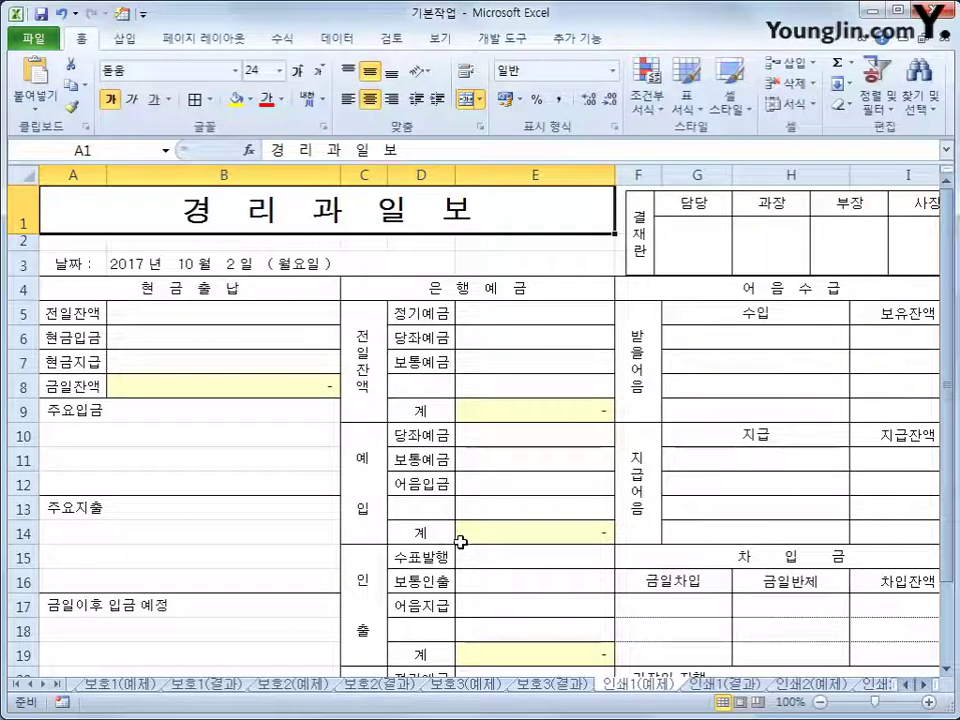
{"action": "left_click", "coordinate": [38, 37]}
{"action": "left_click", "coordinate": [104, 300]}
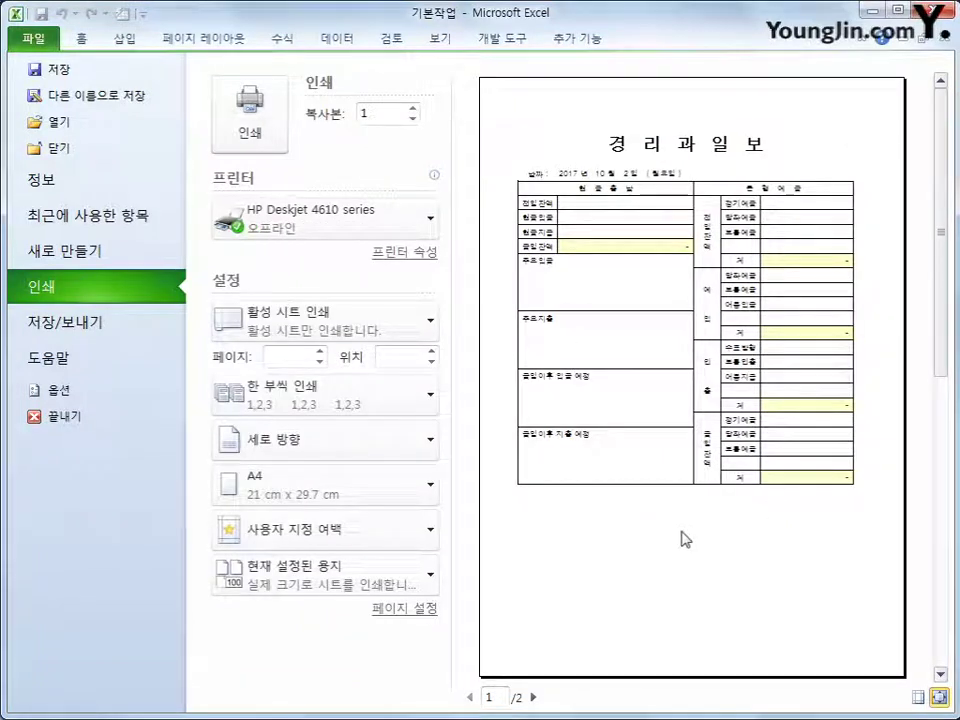
{"action": "left_click", "coordinate": [535, 697]}
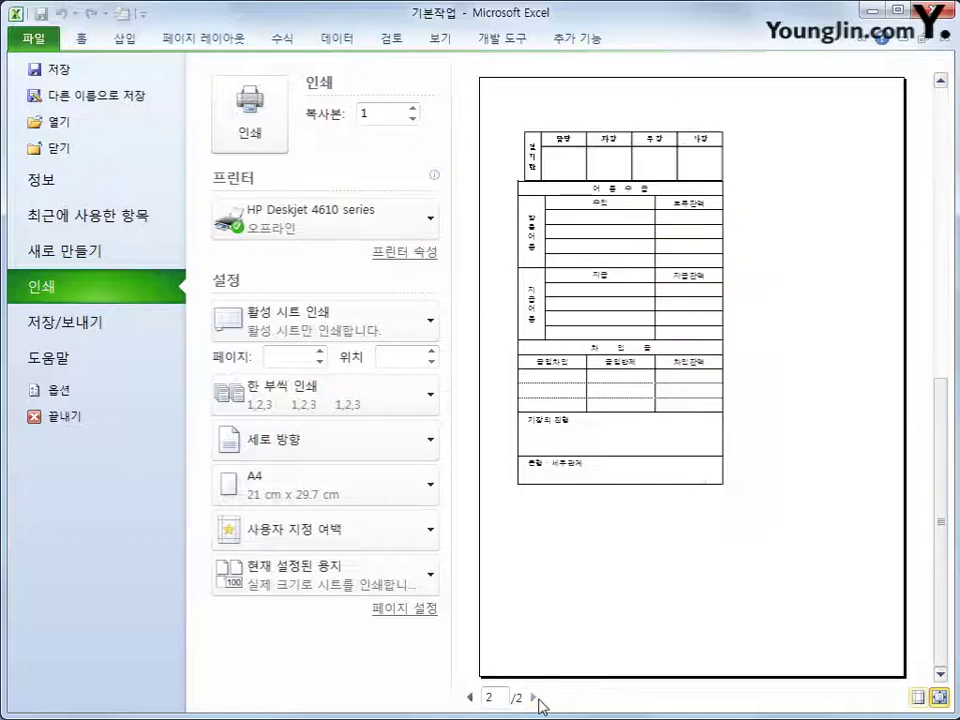
{"action": "left_click", "coordinate": [469, 697]}
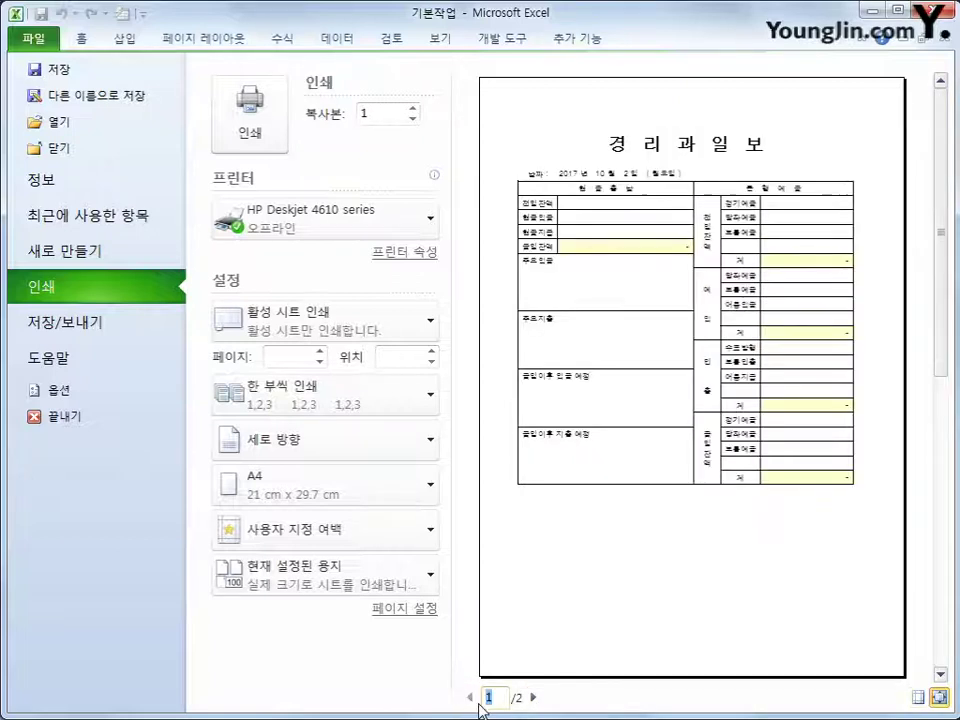
{"action": "left_click", "coordinate": [535, 697]}
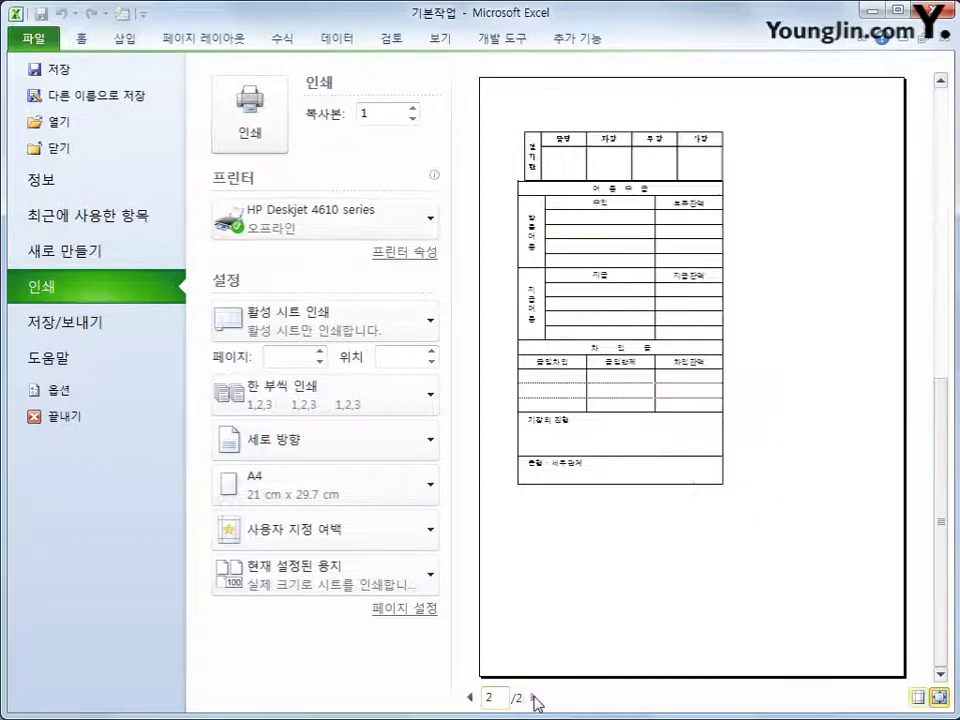
{"action": "left_click", "coordinate": [469, 697]}
Change the paper orientation of the 인쇄1(예제) sheet to landscape (가로)
{"action": "left_click", "coordinate": [238, 40]}
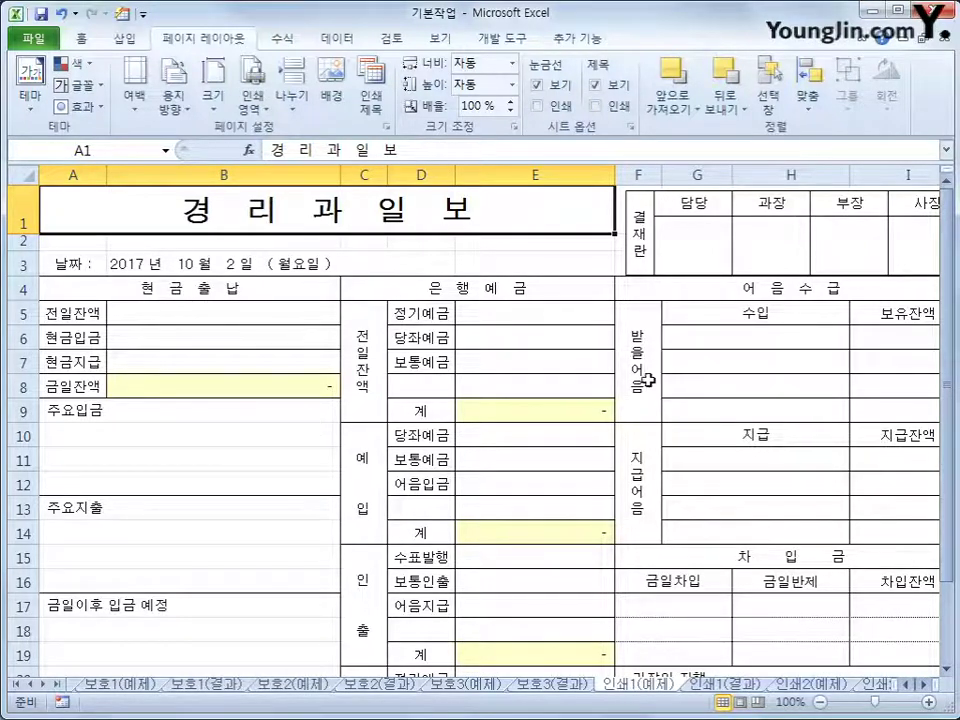
{"action": "left_click", "coordinate": [181, 110]}
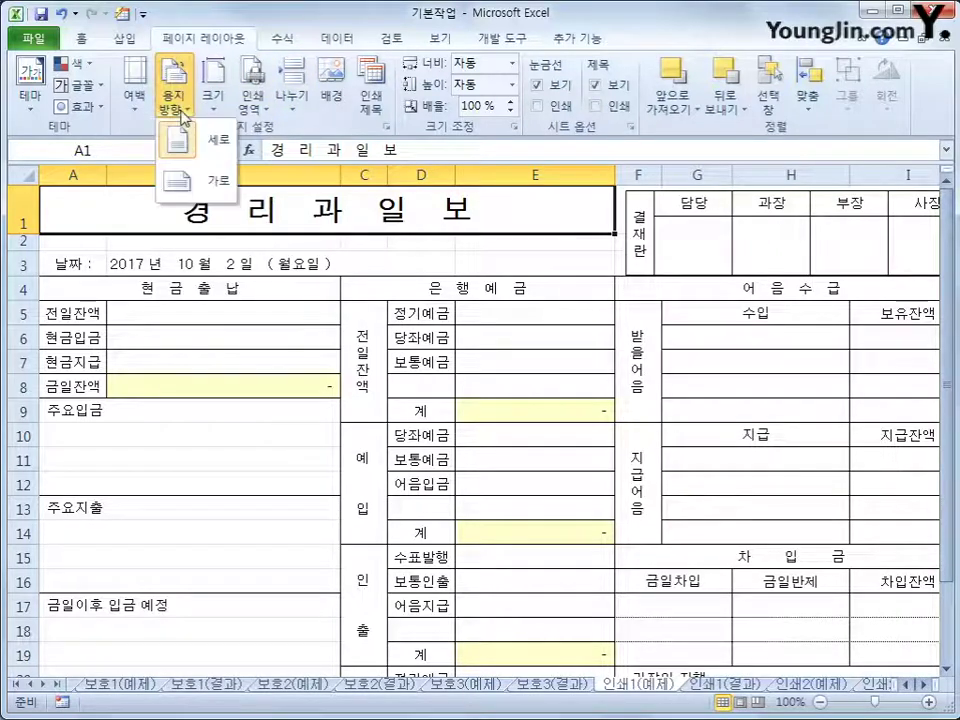
{"action": "left_click", "coordinate": [216, 180]}
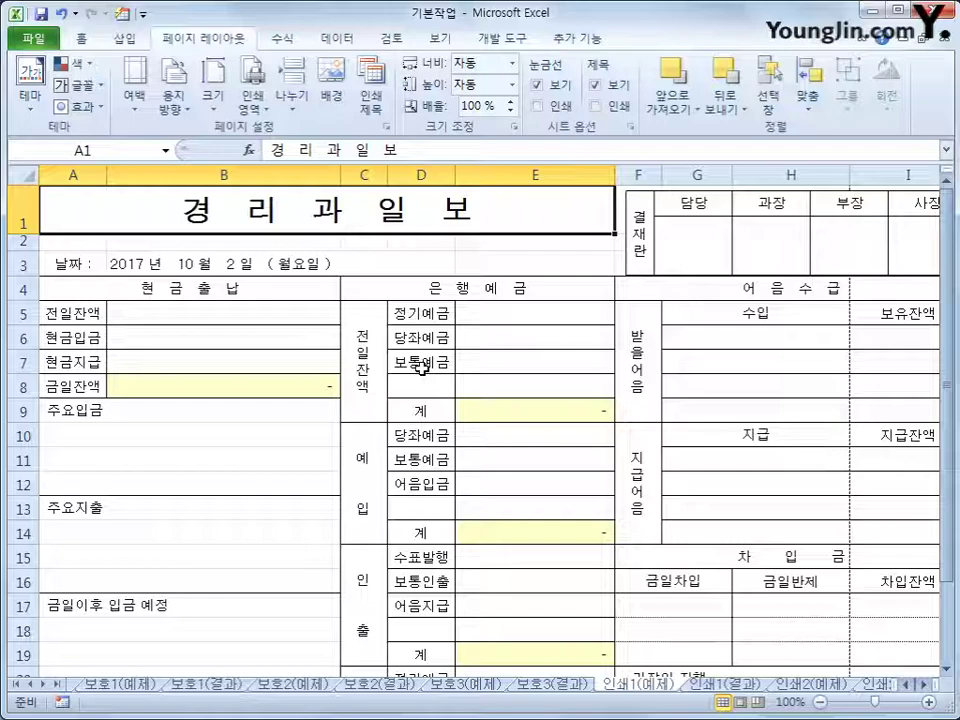
Page through the print preview to examine how the landscape form is divided across the printed pages
{"action": "left_click", "coordinate": [38, 38]}
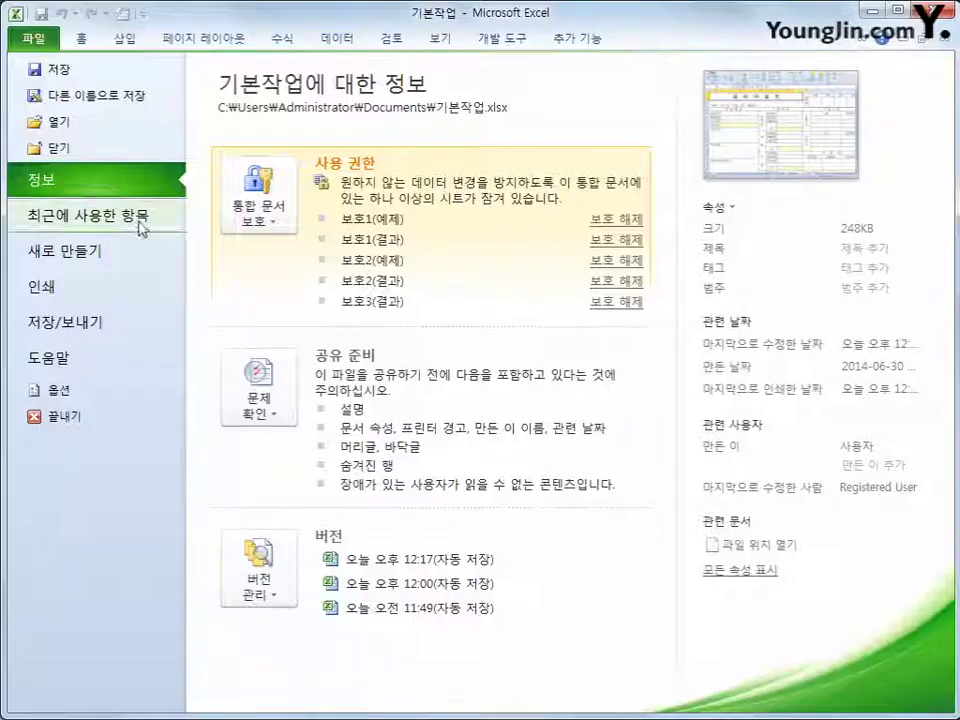
{"action": "left_click", "coordinate": [137, 285]}
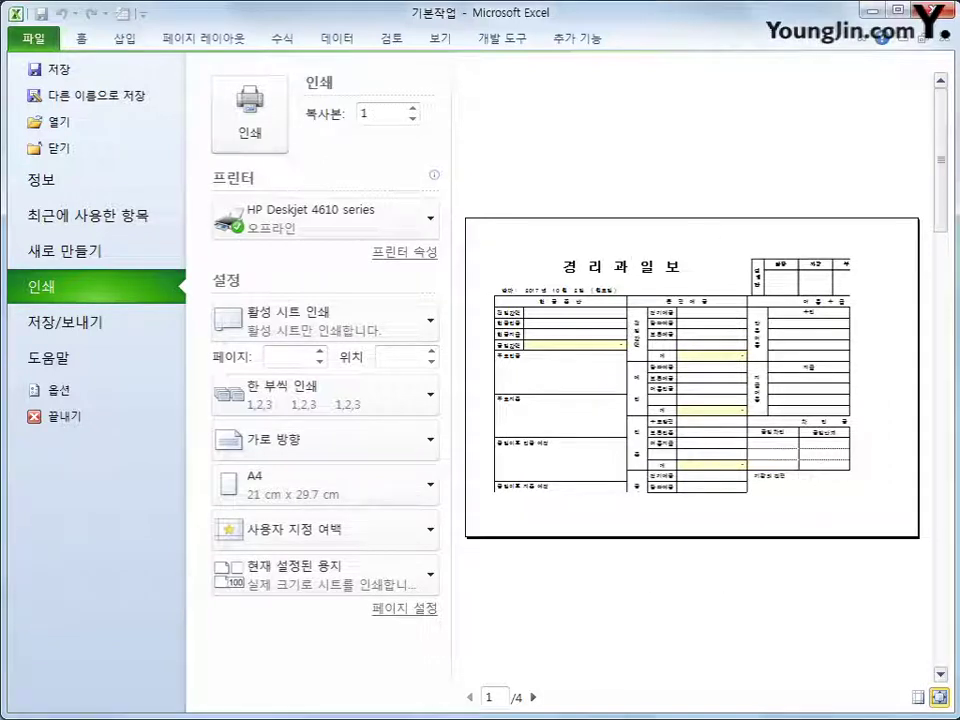
{"action": "left_click", "coordinate": [534, 698]}
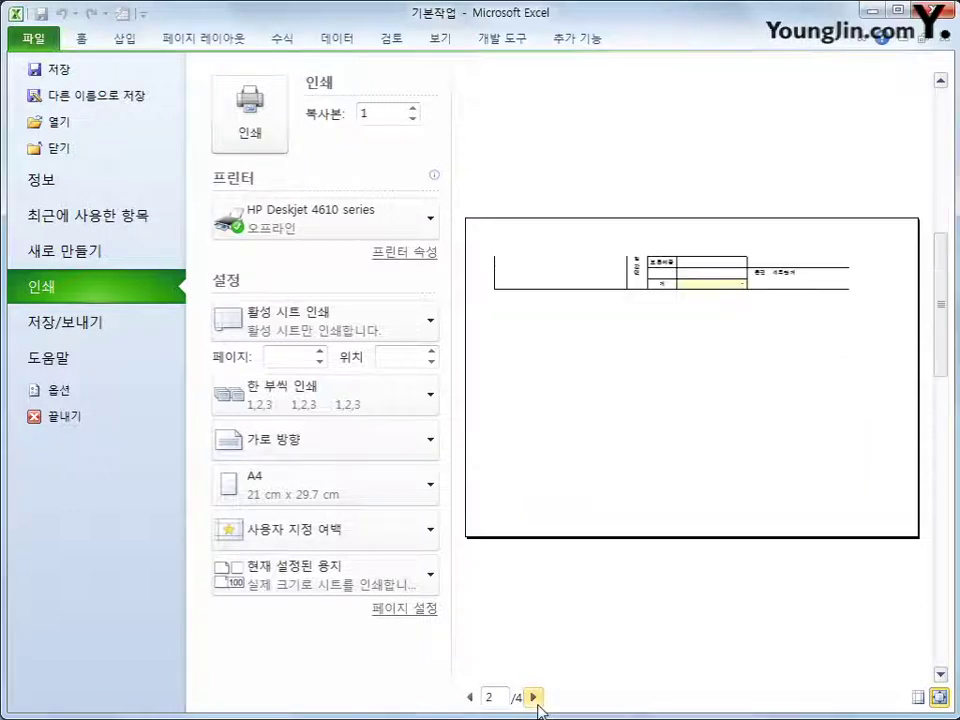
{"action": "left_click", "coordinate": [535, 700]}
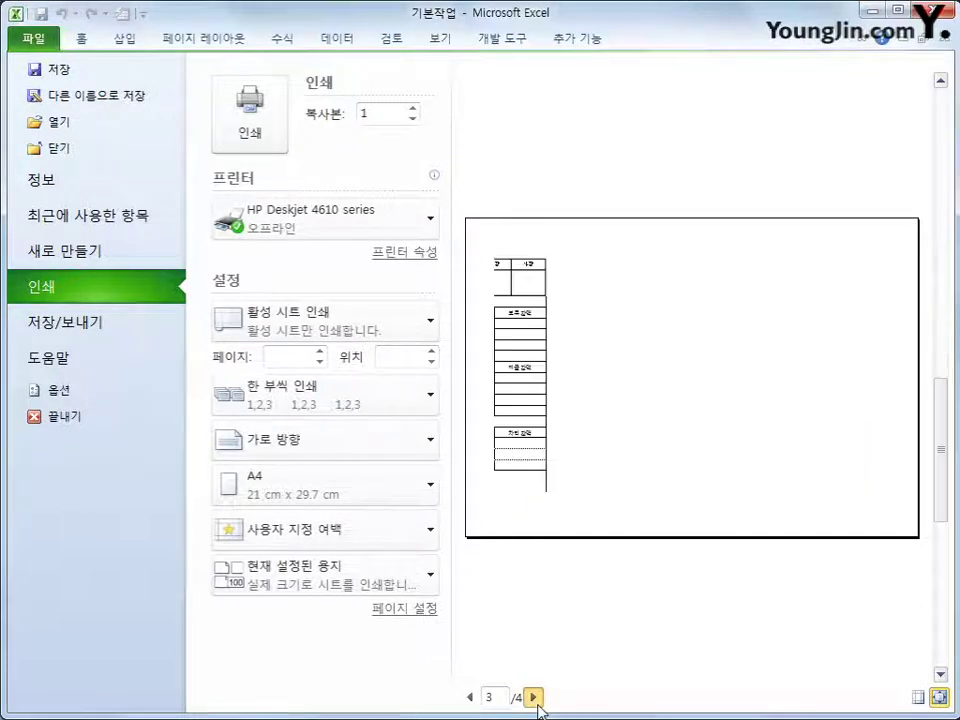
{"action": "left_click", "coordinate": [535, 699]}
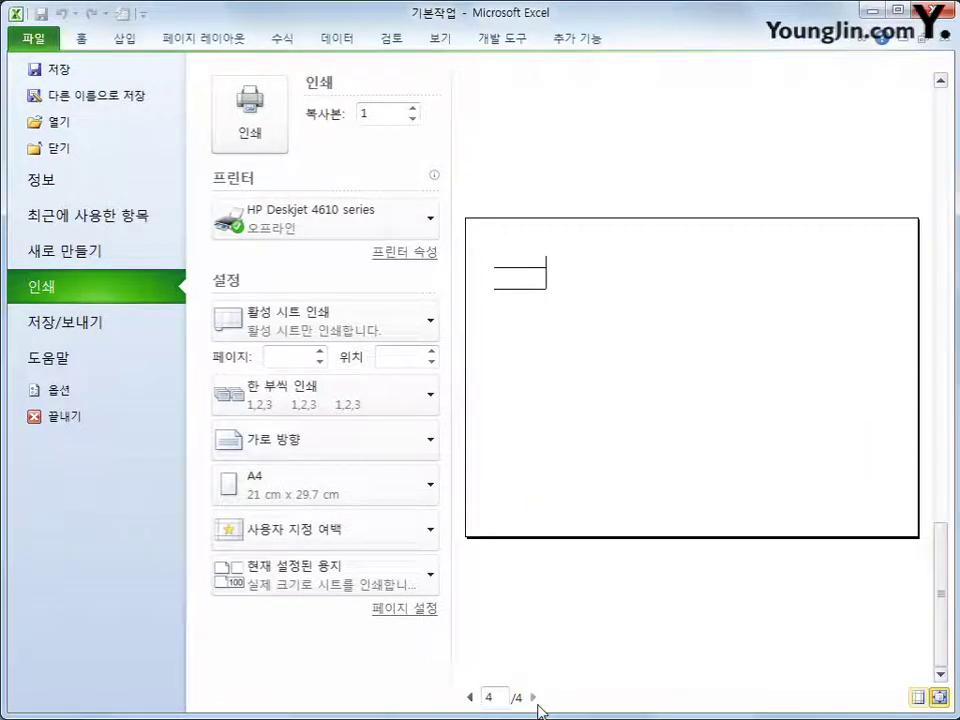
{"action": "left_click", "coordinate": [470, 698]}
{"action": "left_click", "coordinate": [471, 699]}
{"action": "left_click", "coordinate": [470, 699]}
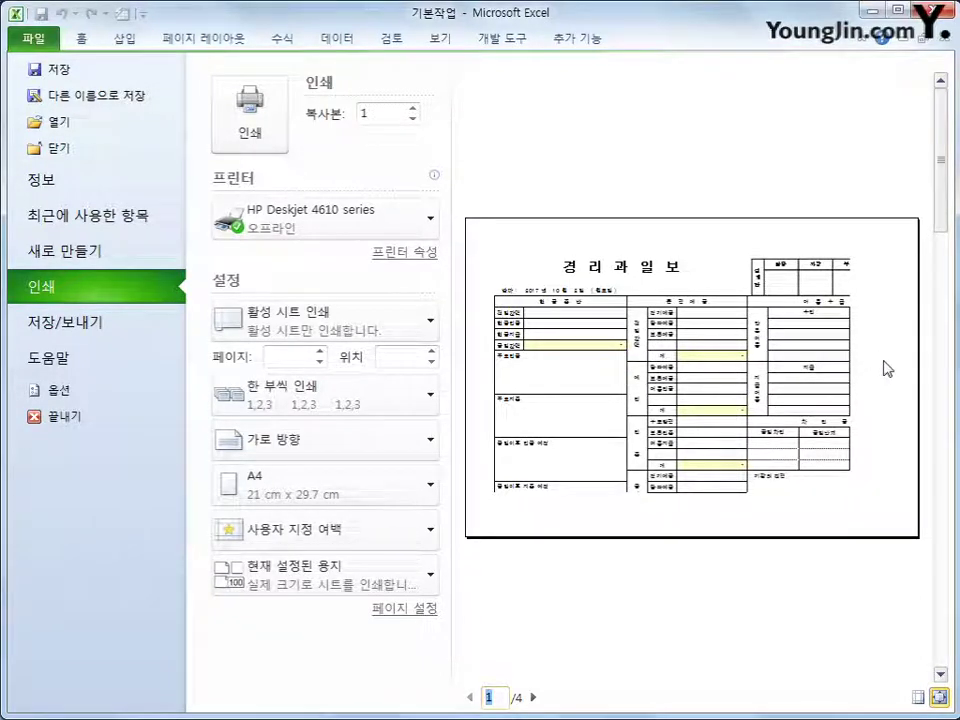
{"action": "left_click", "coordinate": [535, 698]}
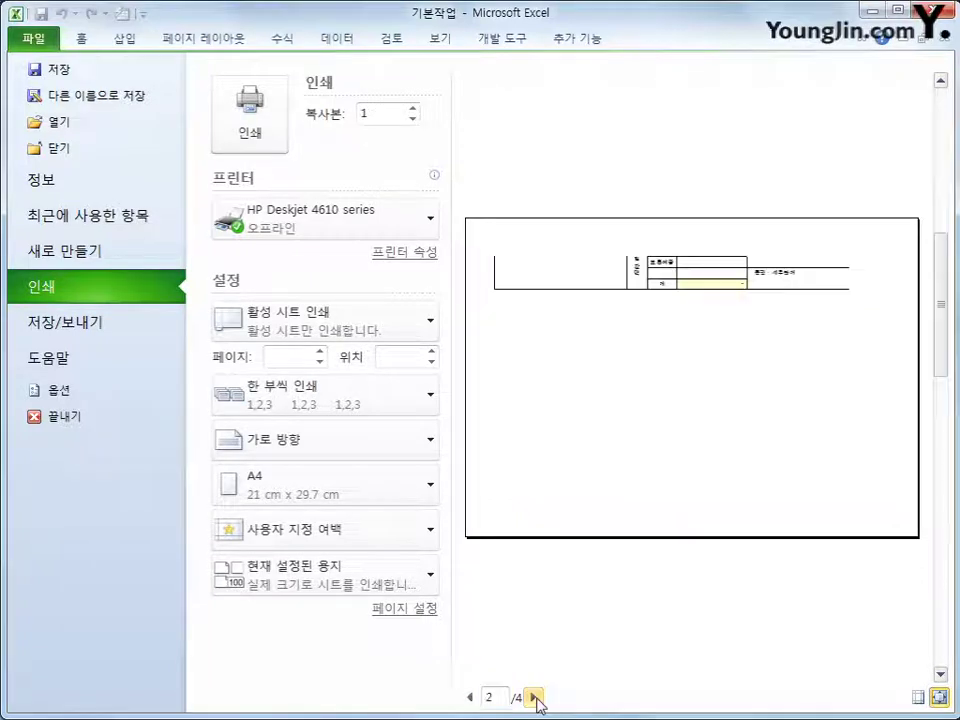
{"action": "left_click", "coordinate": [535, 698]}
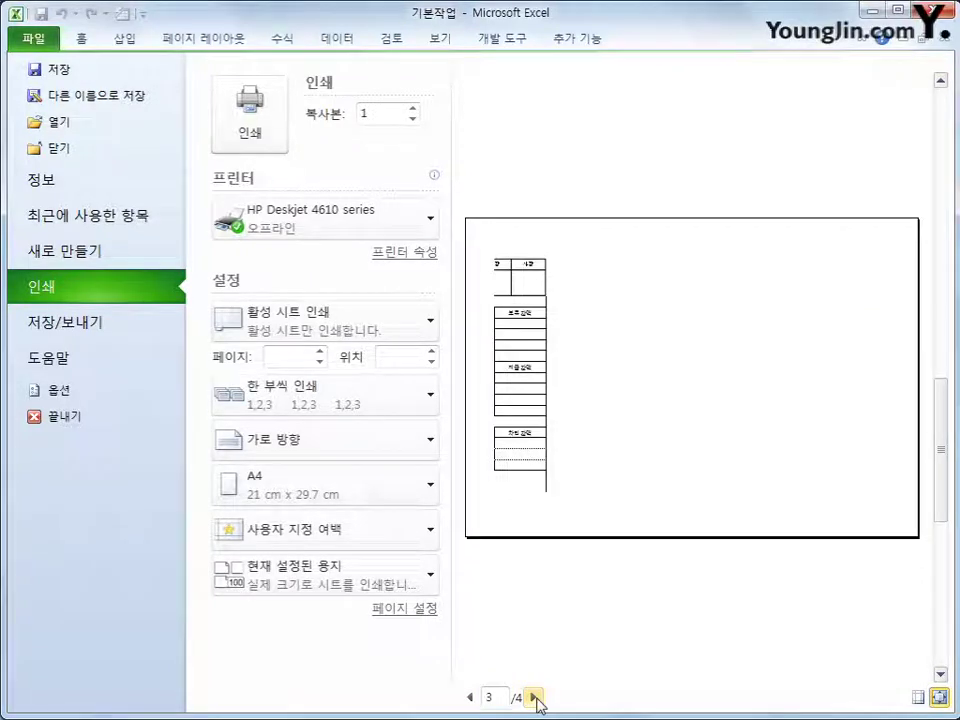
{"action": "left_click", "coordinate": [535, 698]}
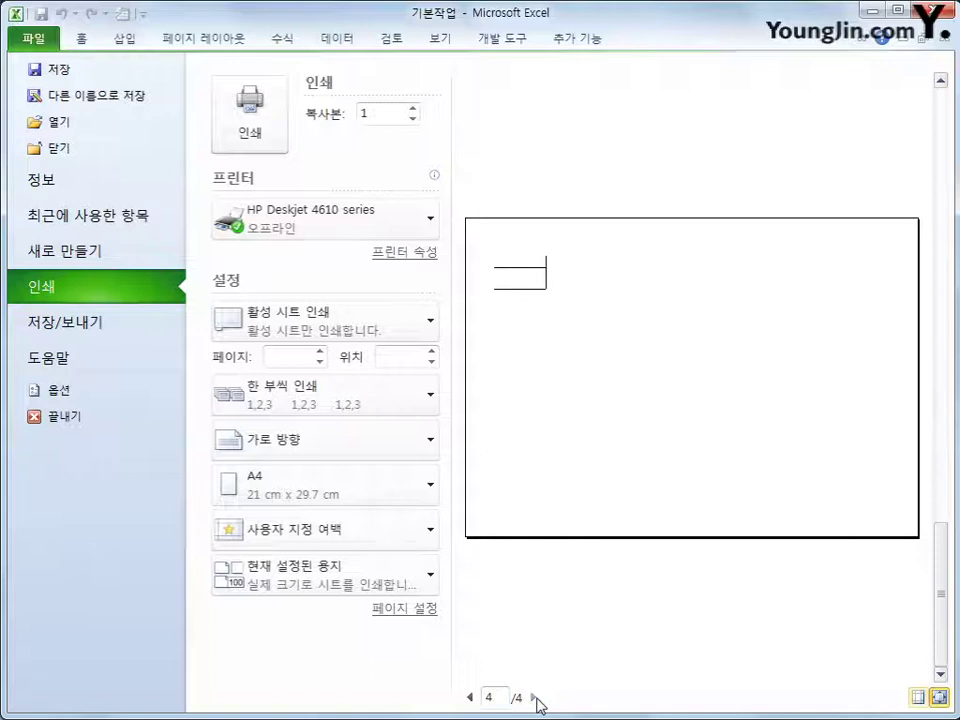
Set the page scaling to automatic fit (자동 맞춤) at 1 page wide by 1 page tall and preview the printout
{"action": "left_click", "coordinate": [212, 40]}
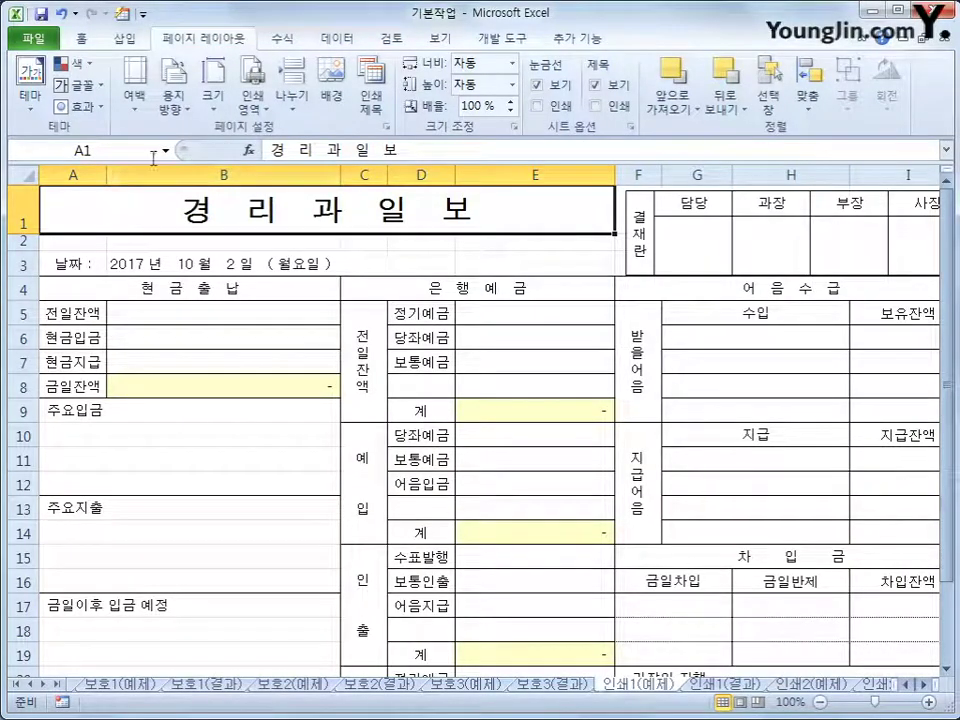
{"action": "left_click", "coordinate": [390, 136]}
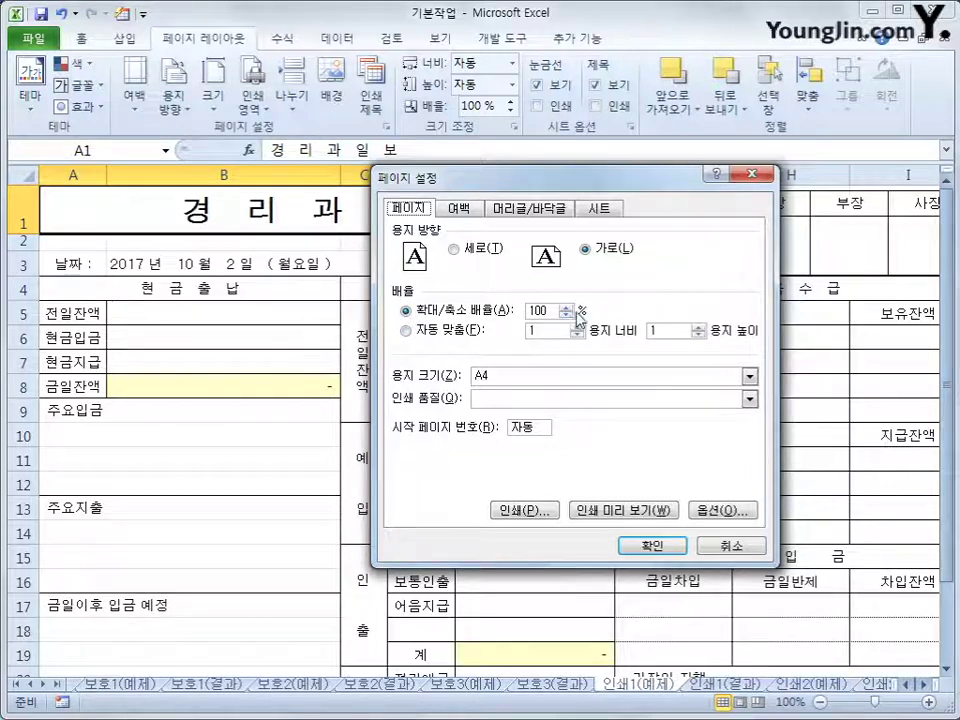
{"action": "left_click", "coordinate": [455, 337]}
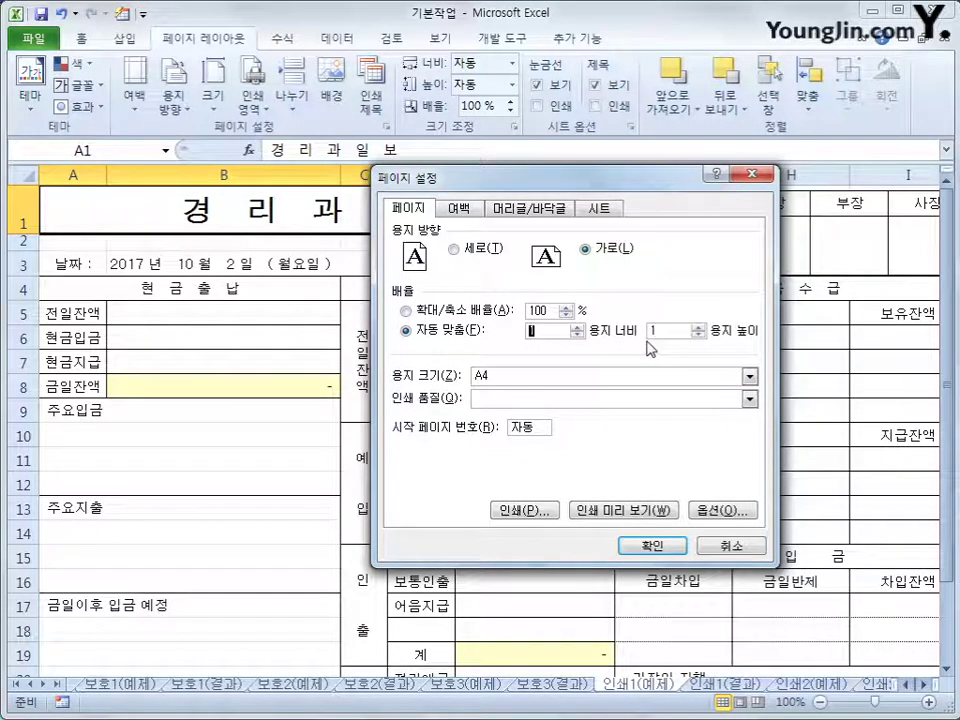
{"action": "left_click", "coordinate": [595, 513]}
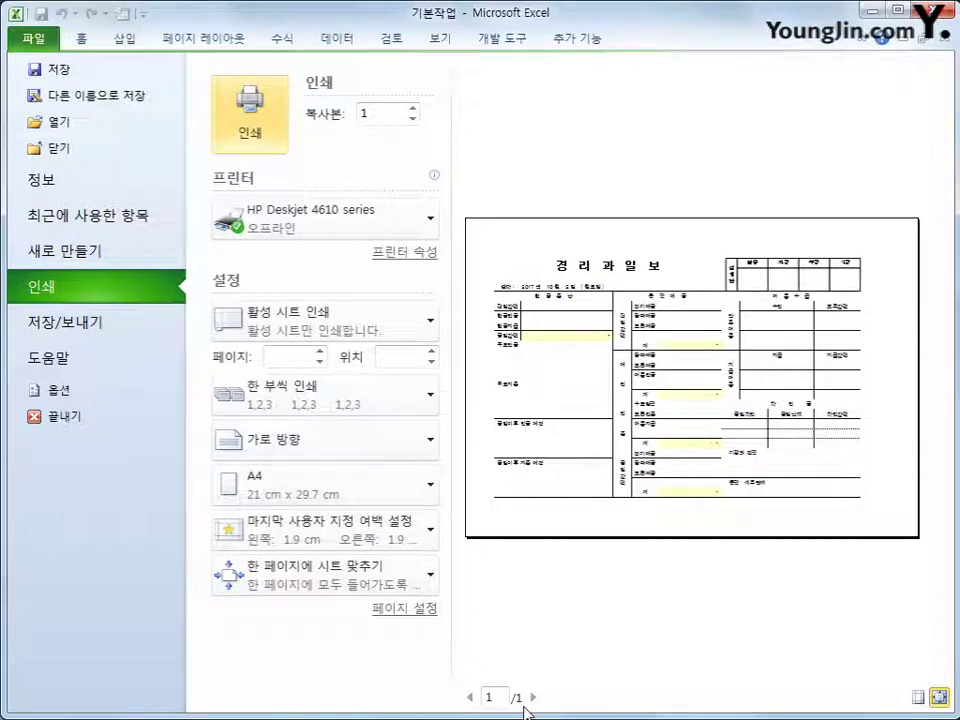
Review the scaling options in the page setup and preview the form's printout again
{"action": "left_click", "coordinate": [208, 38]}
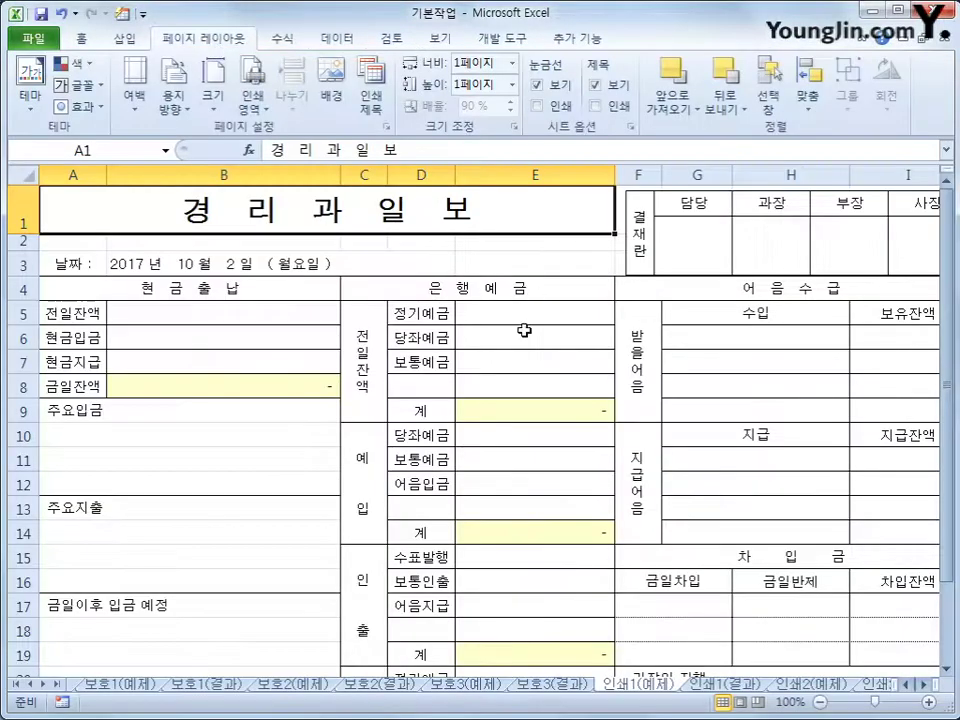
{"action": "left_click", "coordinate": [386, 127]}
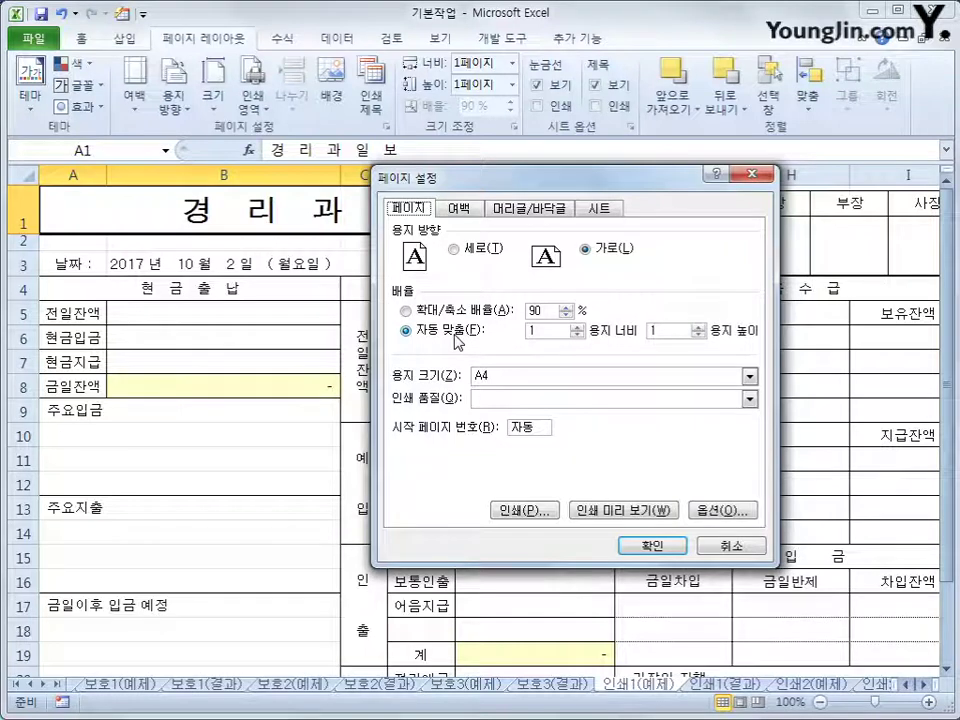
{"action": "left_click", "coordinate": [594, 514]}
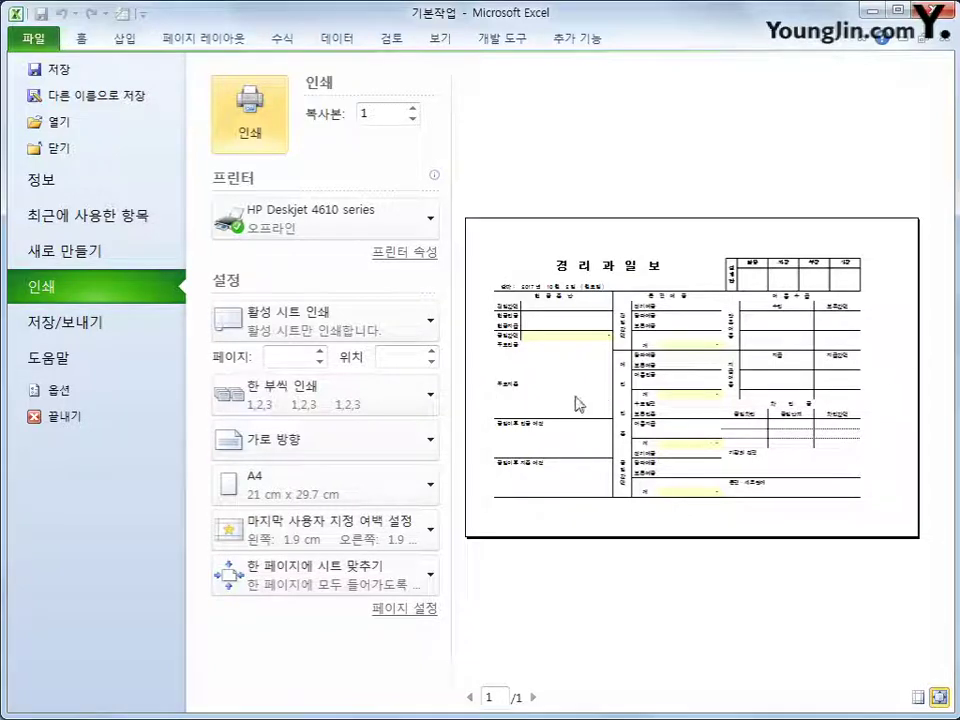
Turn on vertical (세로) centring on the page in the margin settings, with horizontal (가로) centring off
{"action": "left_click", "coordinate": [229, 42]}
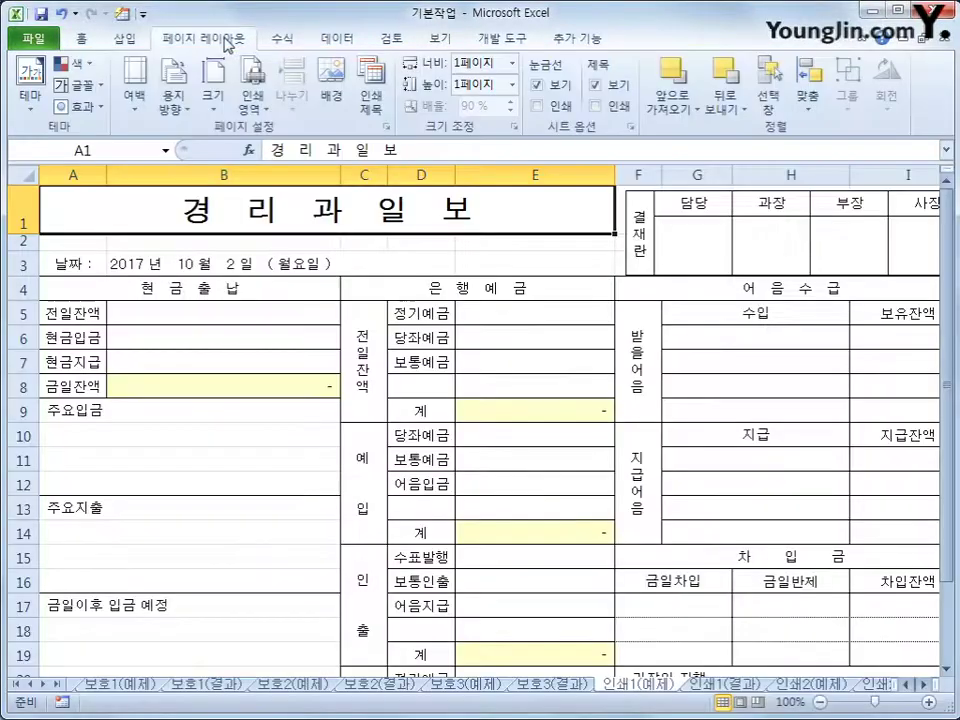
{"action": "left_click", "coordinate": [387, 129]}
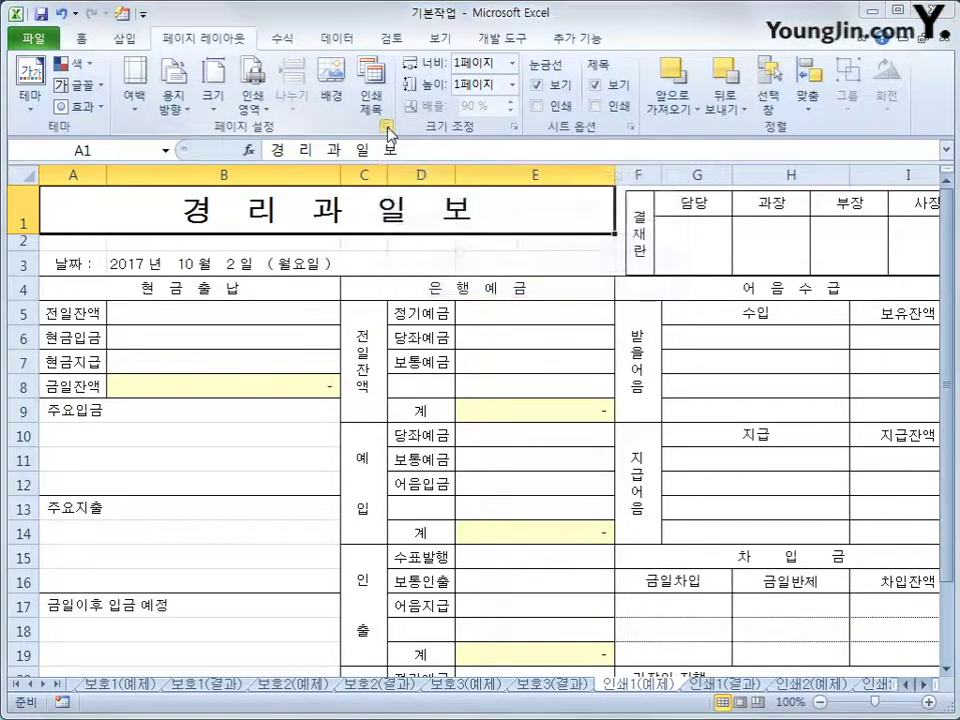
{"action": "left_click", "coordinate": [461, 210]}
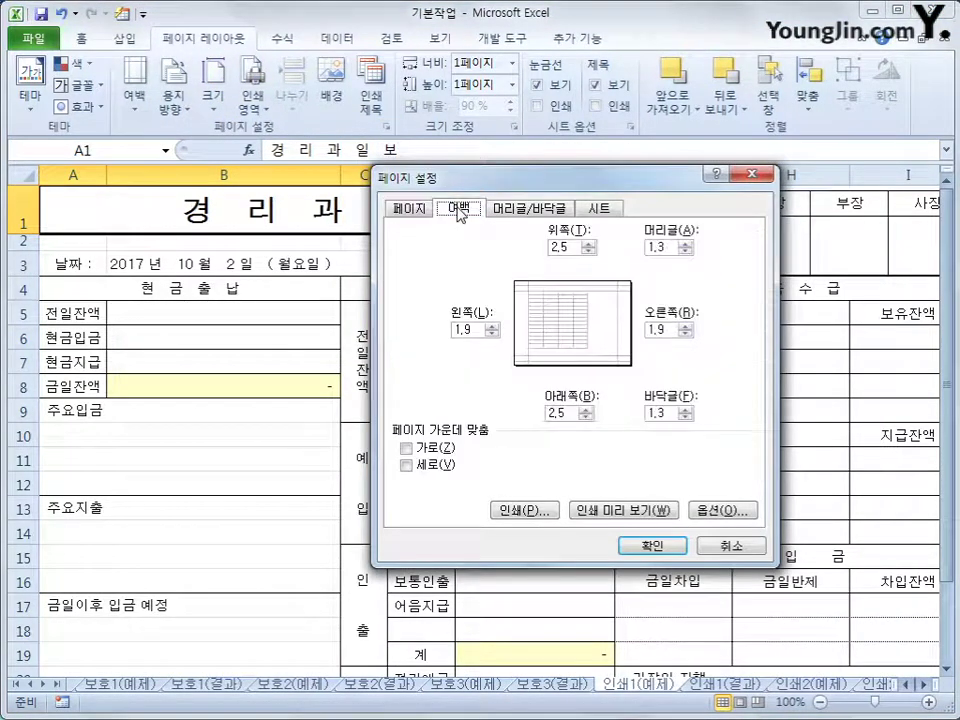
{"action": "left_click", "coordinate": [437, 447]}
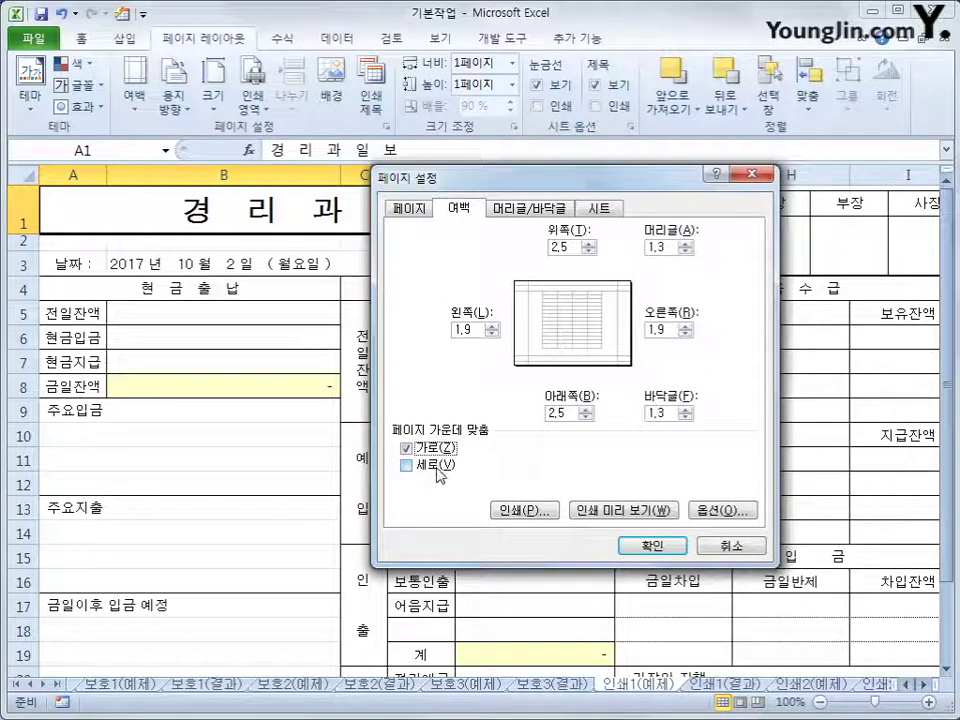
{"action": "left_click", "coordinate": [438, 466]}
{"action": "key", "text": "alt+z"}
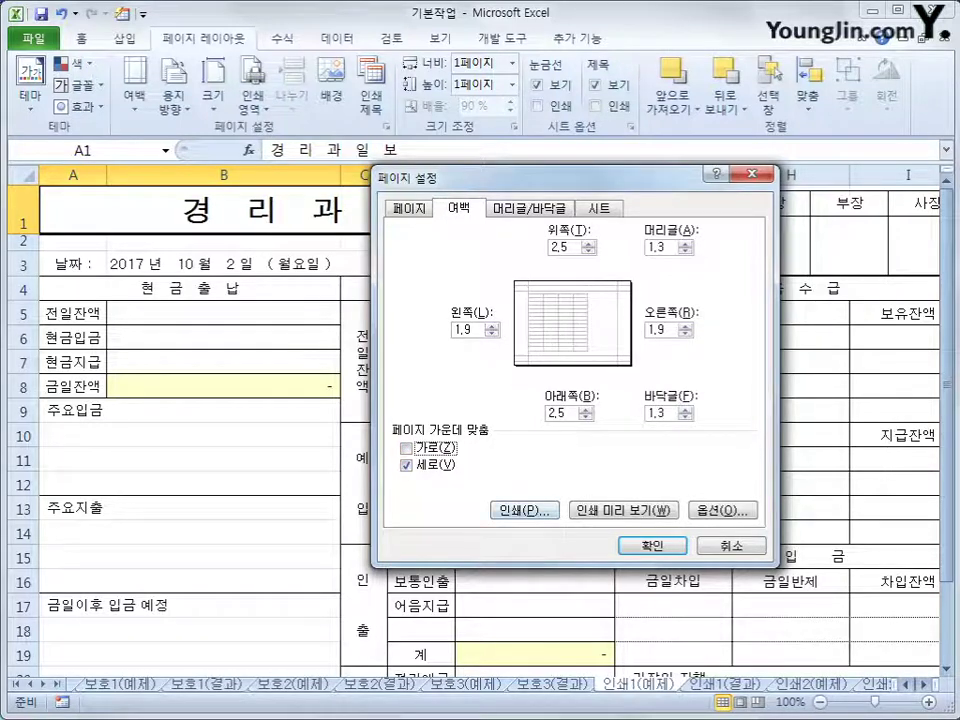
{"action": "key", "text": "ctrl+2"}
{"action": "mouse_move", "coordinate": [517, 284]}
{"action": "left_mouse_down"}
{"action": "mouse_move", "coordinate": [517, 300]}
{"action": "mouse_move", "coordinate": [600, 362]}
{"action": "mouse_move", "coordinate": [601, 293]}
{"action": "mouse_move", "coordinate": [517, 285]}
{"action": "left_mouse_up"}
{"action": "key", "text": "Escape"}
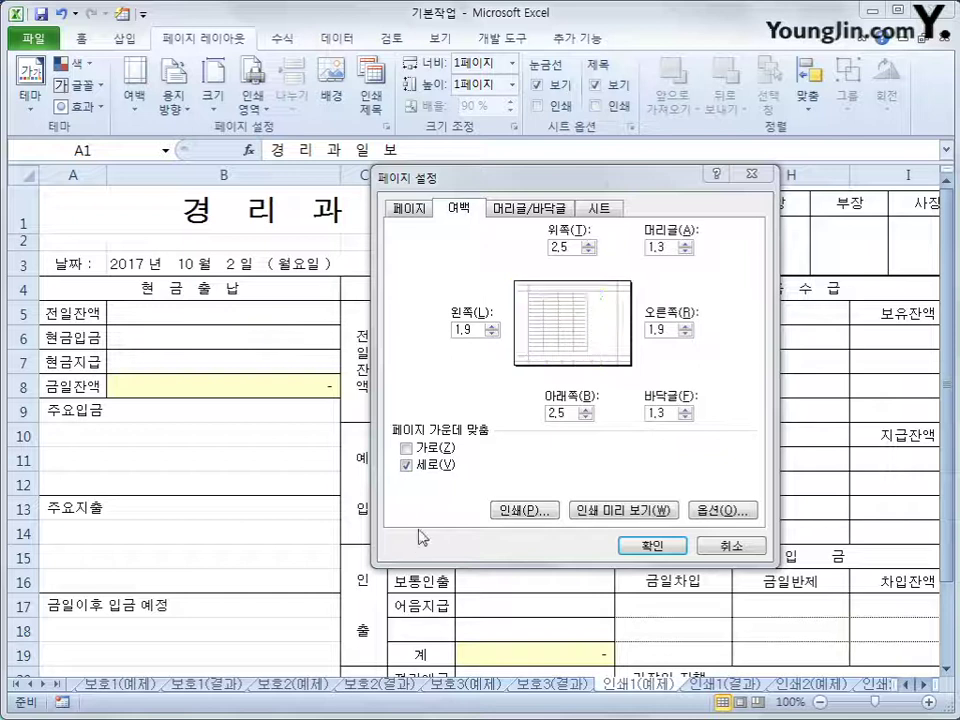
Centre the form both horizontally (가로) and vertically (세로) on the page and preview the printout
{"action": "left_click", "coordinate": [406, 448]}
{"action": "left_click", "coordinate": [407, 466]}
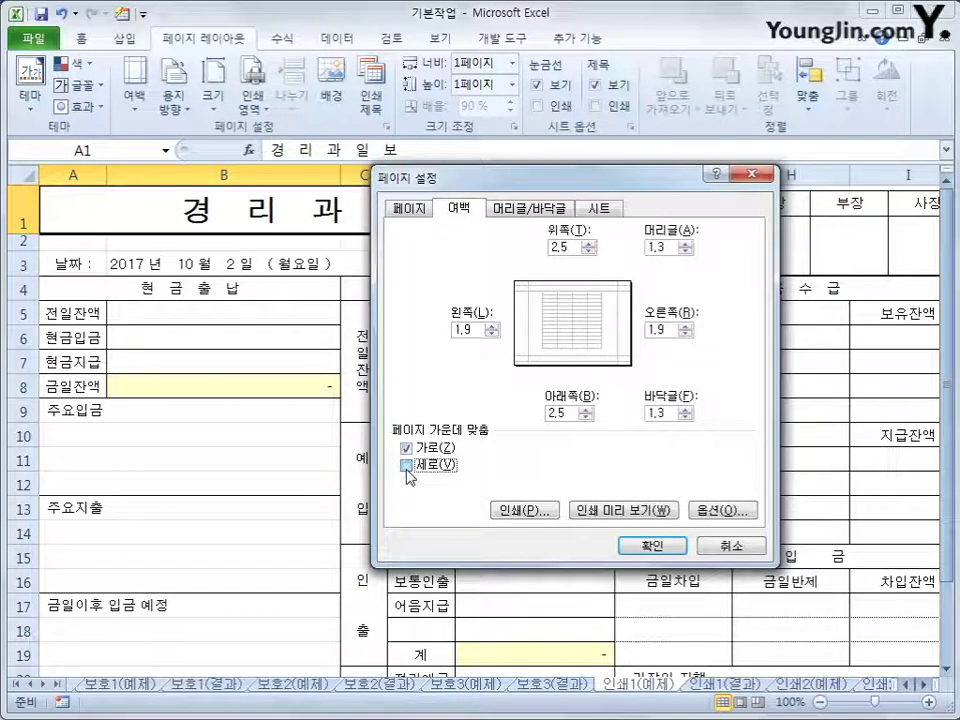
{"action": "left_click", "coordinate": [406, 467]}
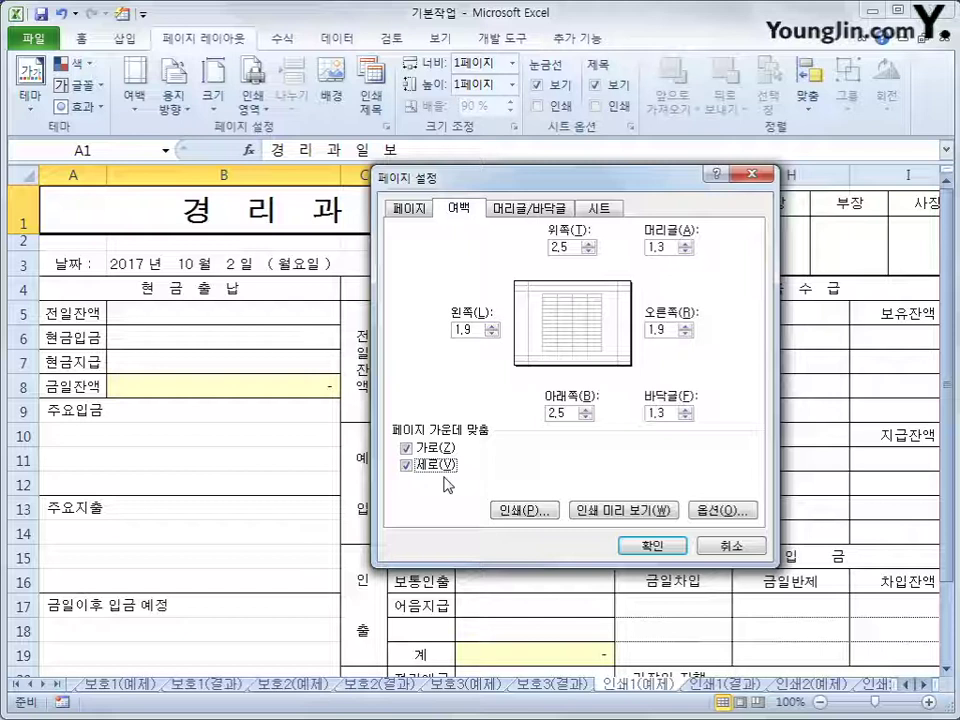
{"action": "left_click", "coordinate": [622, 512]}
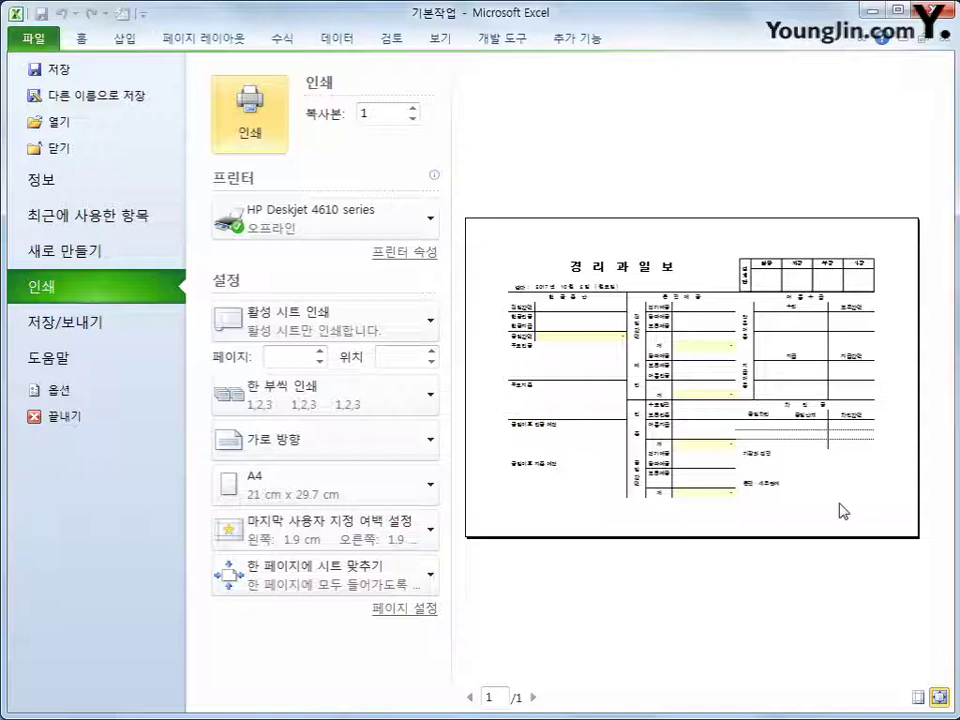
Review the margin, header/footer and sheet settings in the page setup of the 경리과일보 form, leaving them as they are
{"action": "left_click", "coordinate": [167, 38]}
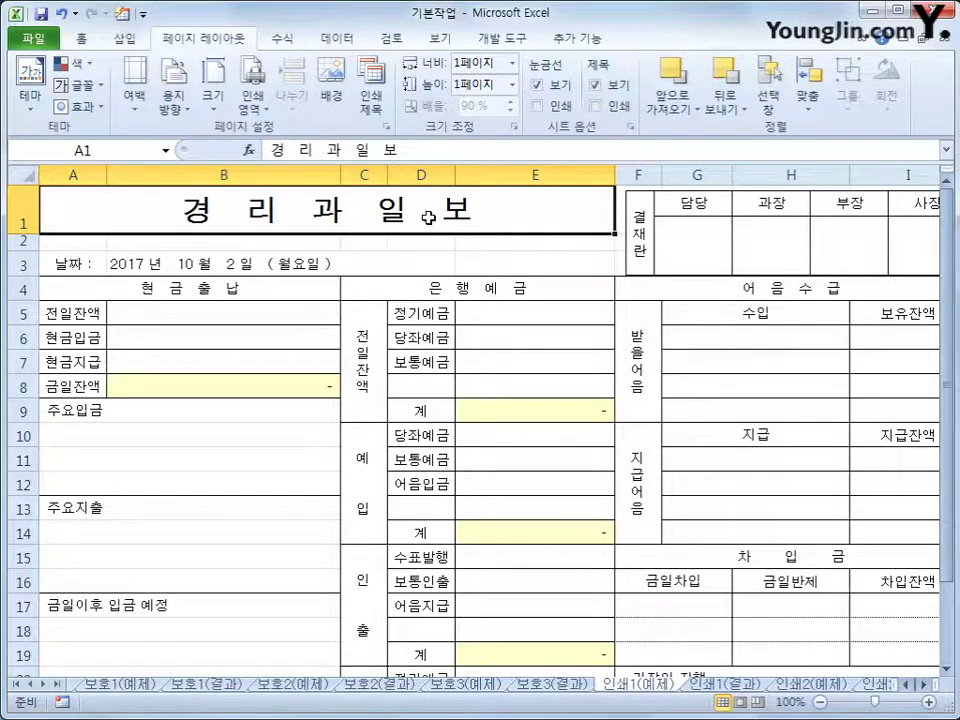
{"action": "left_click", "coordinate": [387, 127]}
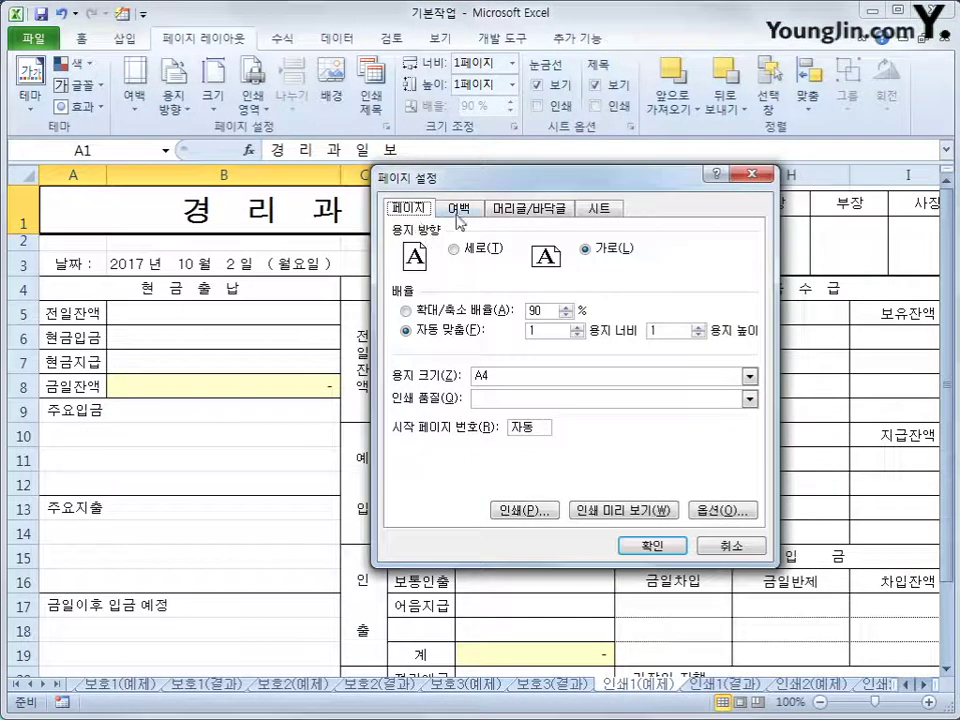
{"action": "left_click", "coordinate": [461, 209]}
{"action": "left_click", "coordinate": [544, 210]}
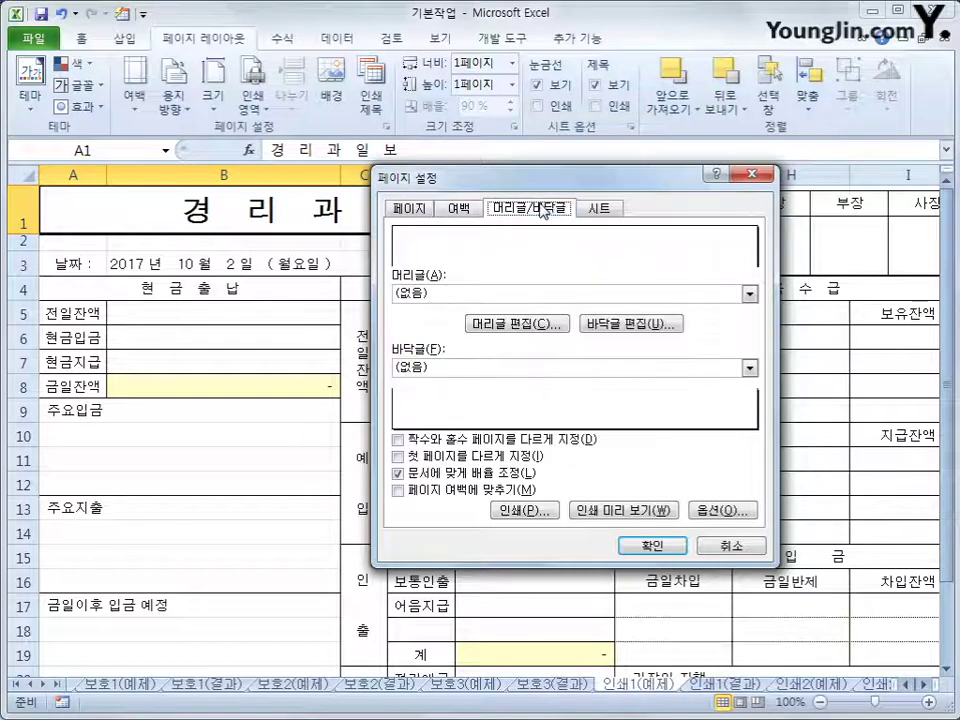
{"action": "left_click", "coordinate": [598, 210]}
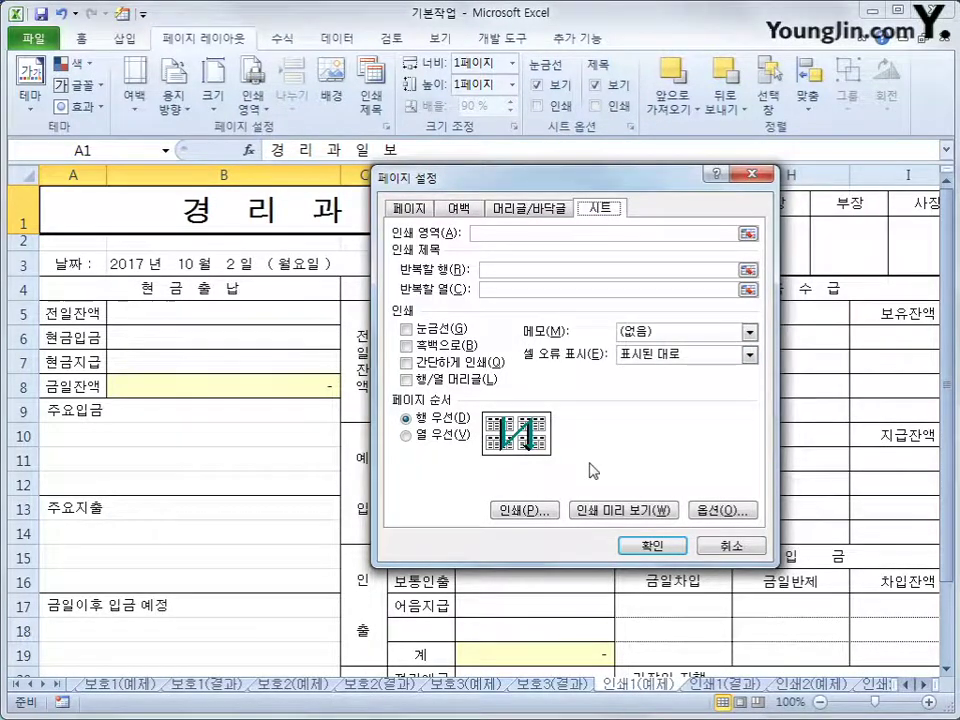
{"action": "left_click", "coordinate": [738, 547]}
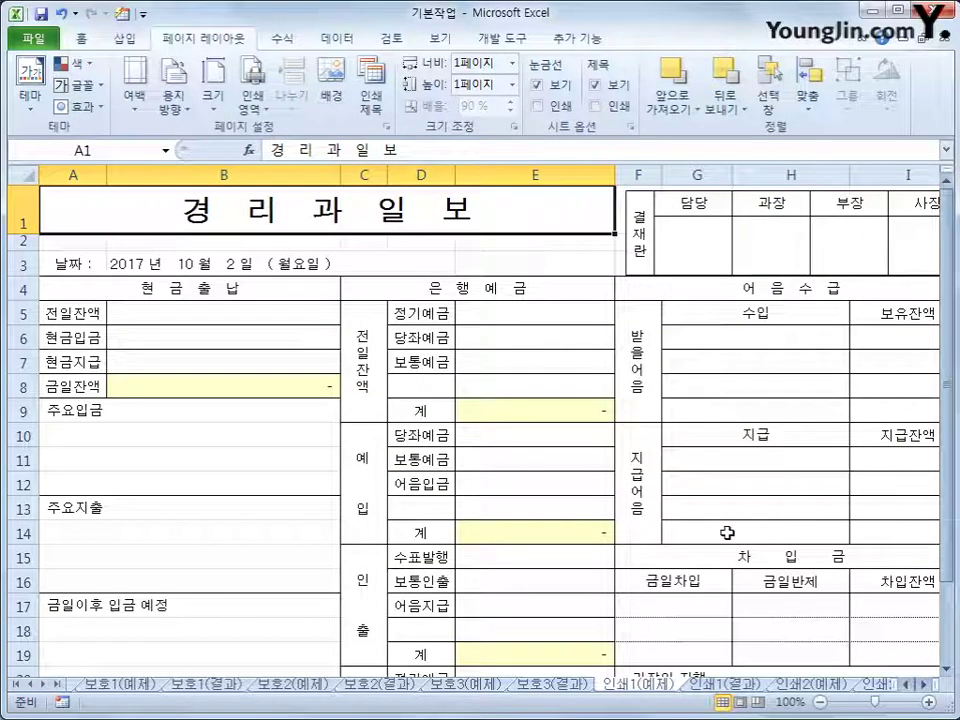
Switch to the 인쇄2(예제) sheet and open its print preview
{"action": "key", "text": "ctrl+Page_Down"}
{"action": "key", "text": "ctrl+Page_Down"}
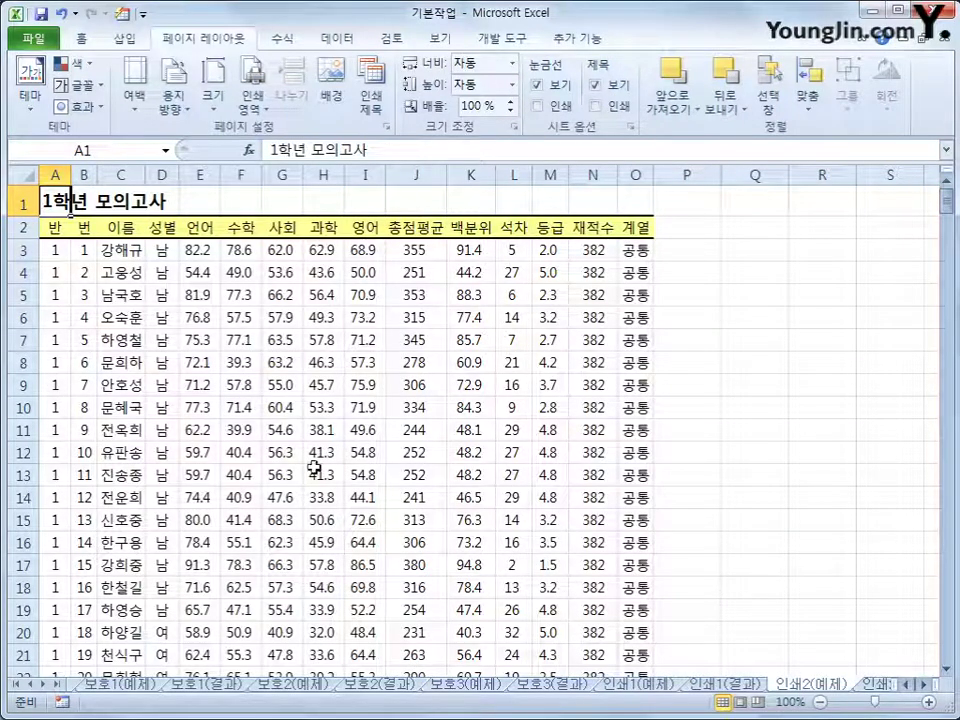
{"action": "left_click", "coordinate": [38, 42]}
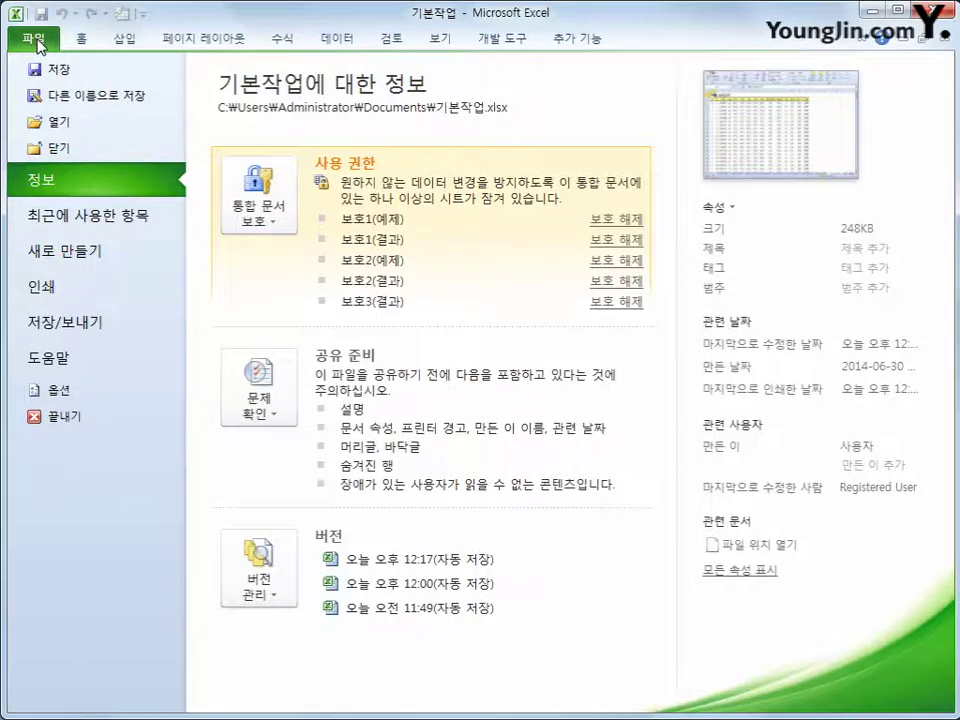
{"action": "left_click", "coordinate": [100, 292]}
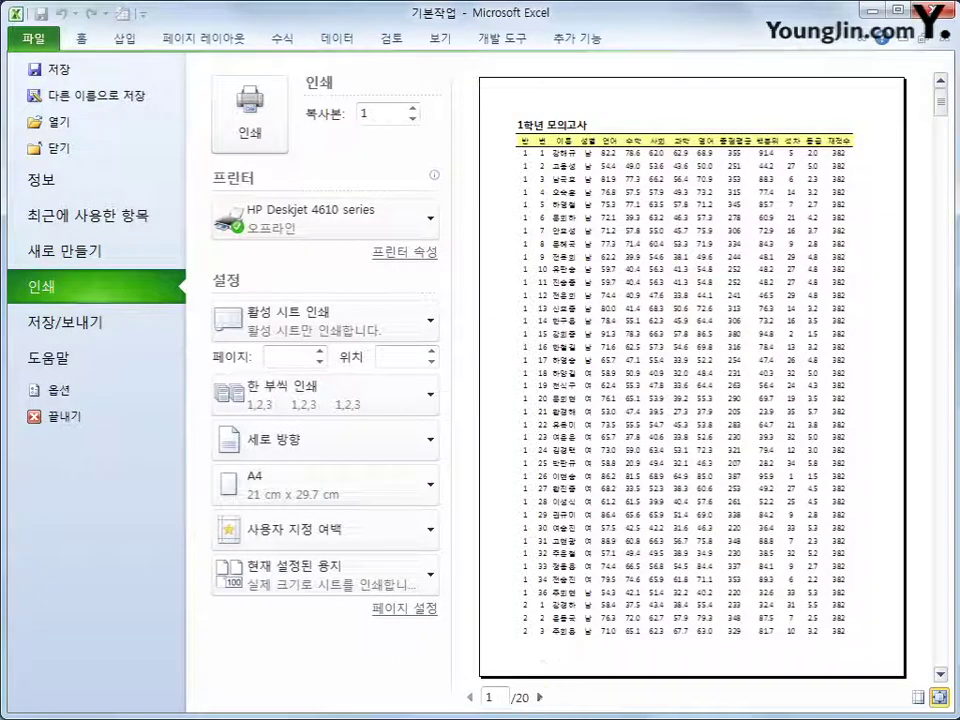
{"action": "mouse_move", "coordinate": [561, 707]}
{"action": "left_mouse_down"}
{"action": "mouse_move", "coordinate": [476, 705]}
{"action": "mouse_move", "coordinate": [515, 683]}
{"action": "mouse_move", "coordinate": [553, 692]}
{"action": "left_mouse_up"}
{"action": "key", "text": "Escape"}
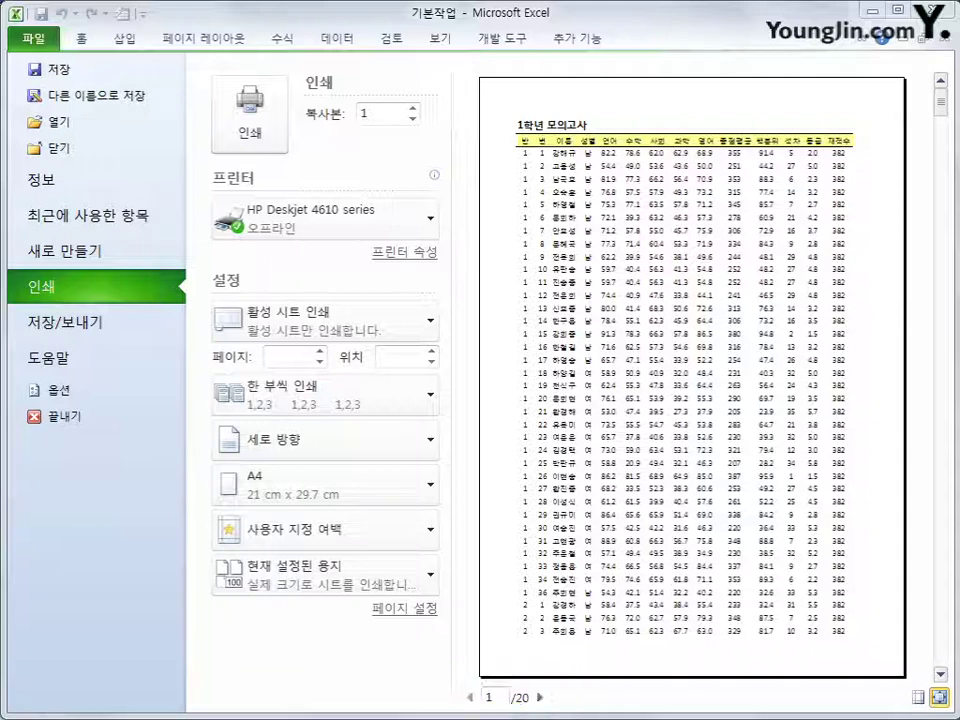
Page through the print preview of the 1학년 모의고사 list up to page 9 and return to the sheet
{"action": "left_click", "coordinate": [541, 697]}
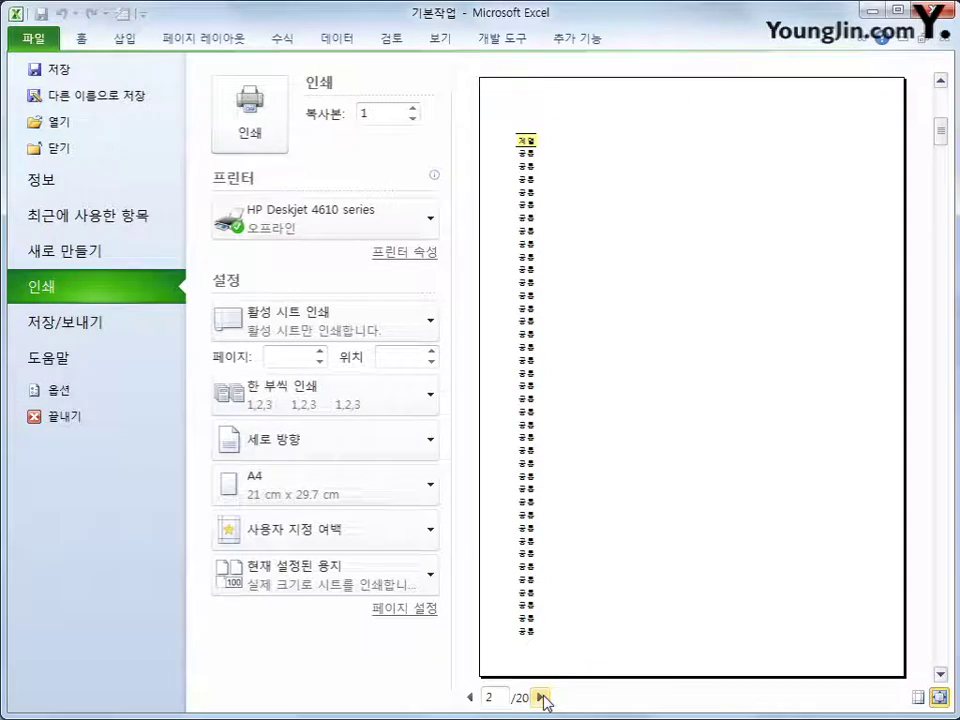
{"action": "left_click", "coordinate": [541, 697]}
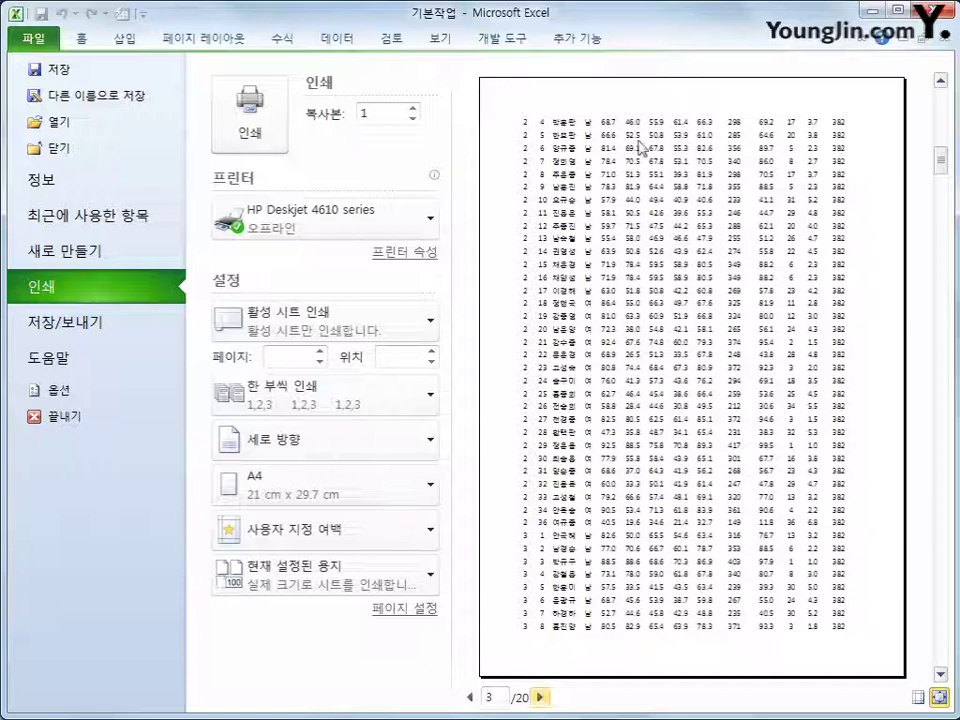
{"action": "left_click", "coordinate": [541, 697]}
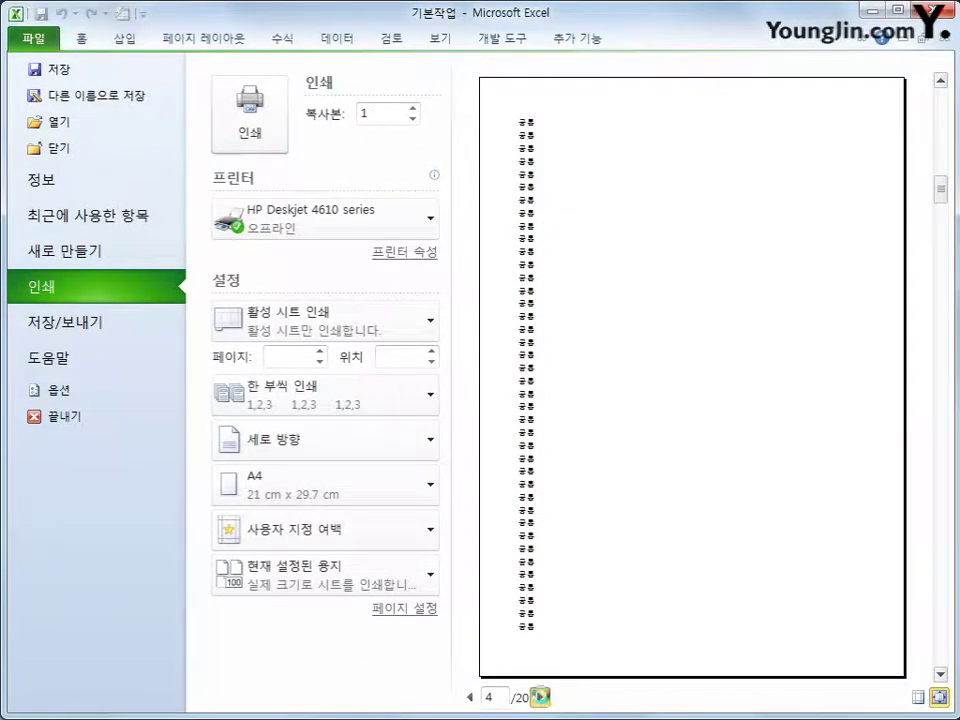
{"action": "left_click", "coordinate": [541, 697]}
{"action": "left_click", "coordinate": [541, 697]}
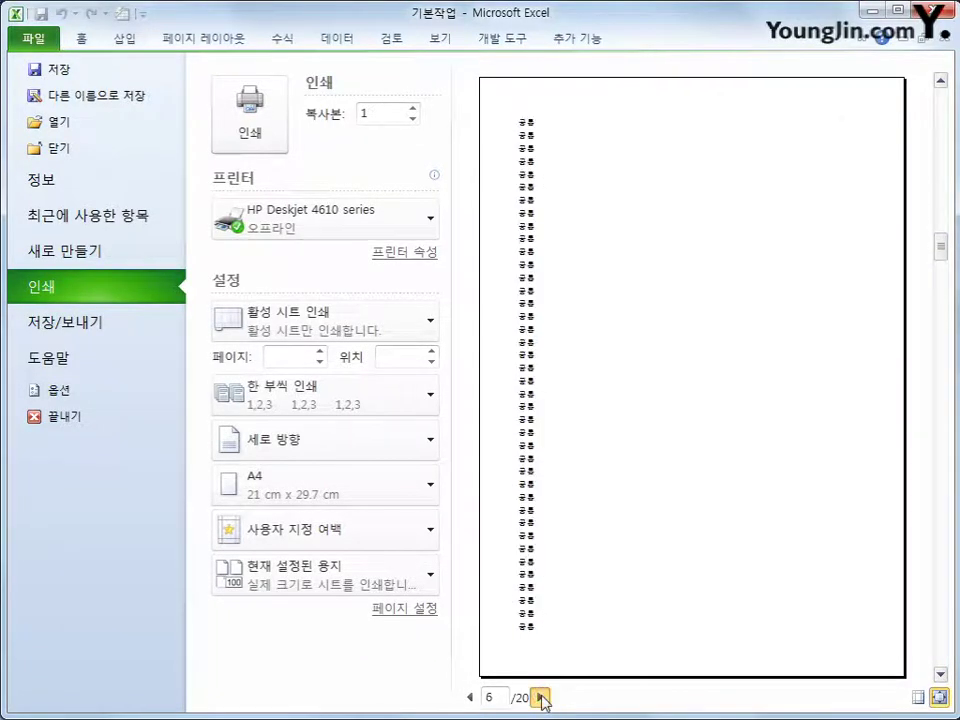
{"action": "left_click", "coordinate": [541, 697]}
{"action": "left_click", "coordinate": [541, 697]}
{"action": "left_click", "coordinate": [541, 697]}
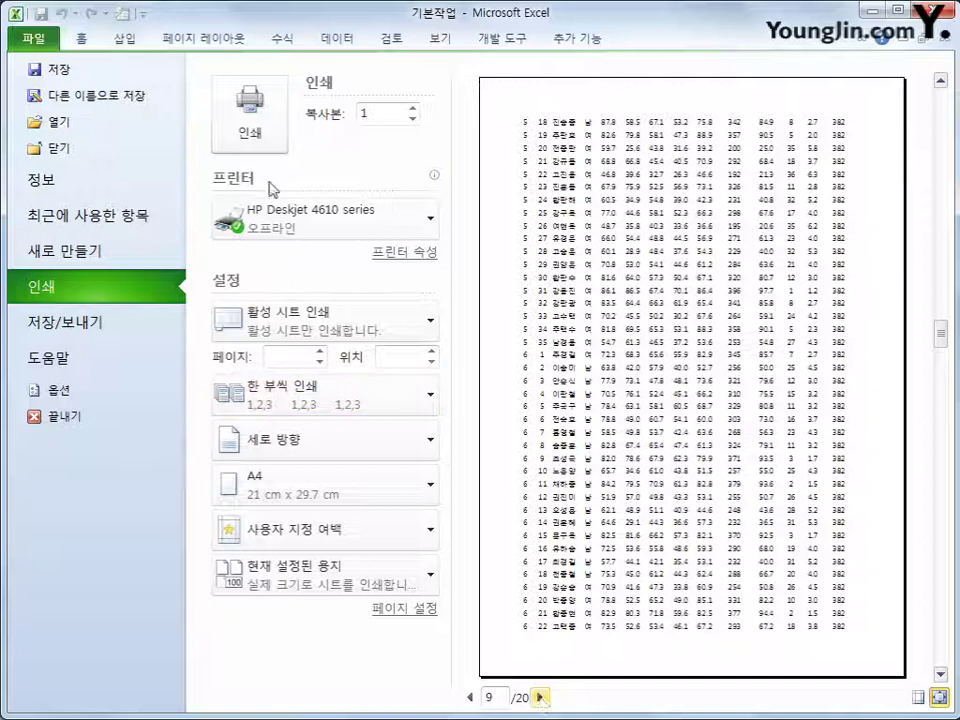
{"action": "left_click", "coordinate": [233, 40]}
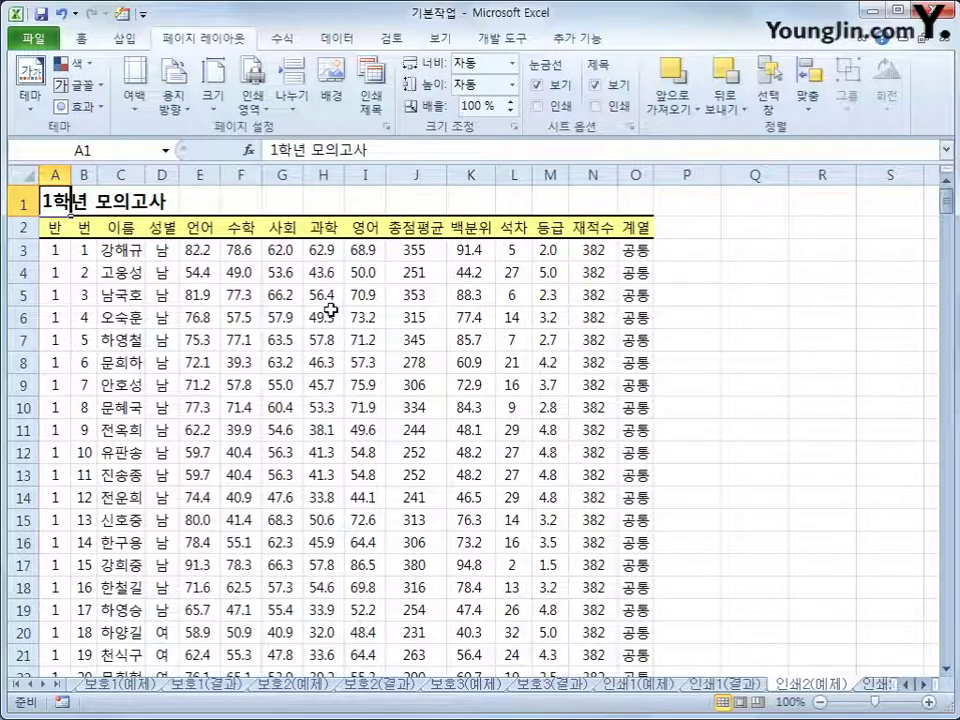
Preview the 1학년 모의고사 printout again, examining how its columns split across pages 1 to 8
{"action": "left_click", "coordinate": [35, 39]}
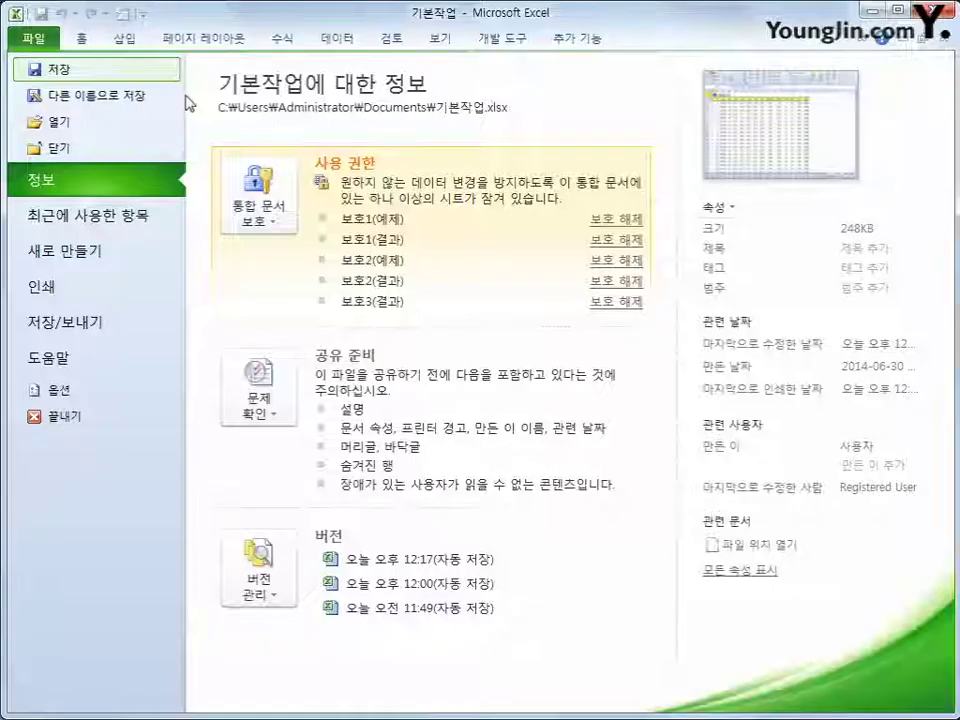
{"action": "left_click", "coordinate": [97, 292]}
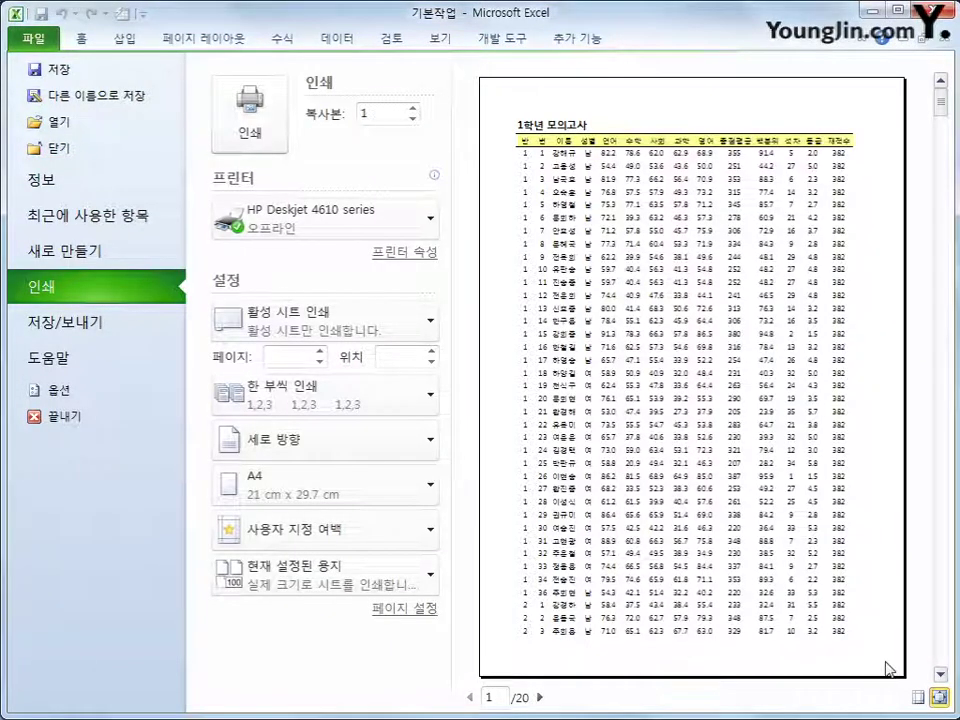
{"action": "left_click", "coordinate": [541, 697]}
{"action": "left_click", "coordinate": [541, 697]}
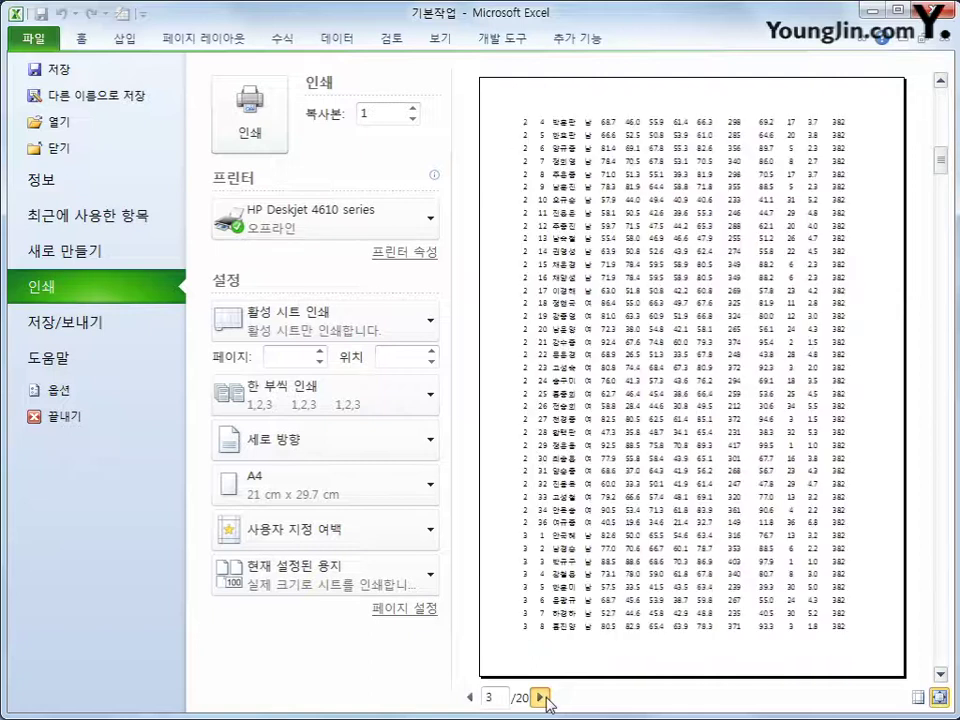
{"action": "left_click", "coordinate": [541, 697]}
{"action": "left_click", "coordinate": [541, 697]}
{"action": "left_click", "coordinate": [541, 697]}
{"action": "left_click", "coordinate": [541, 697]}
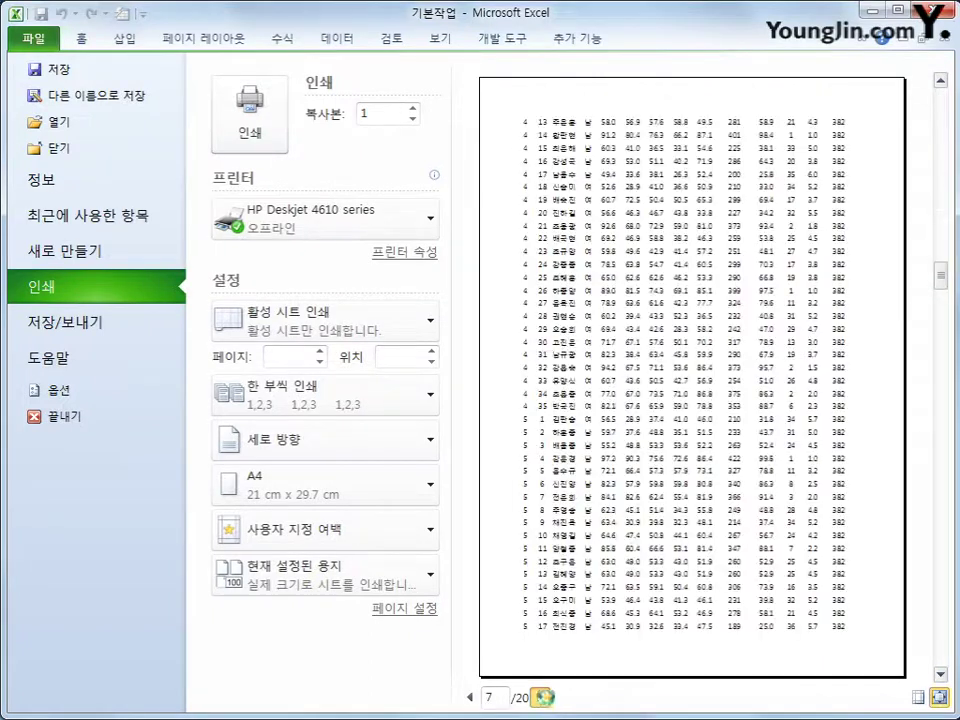
{"action": "left_click", "coordinate": [541, 697]}
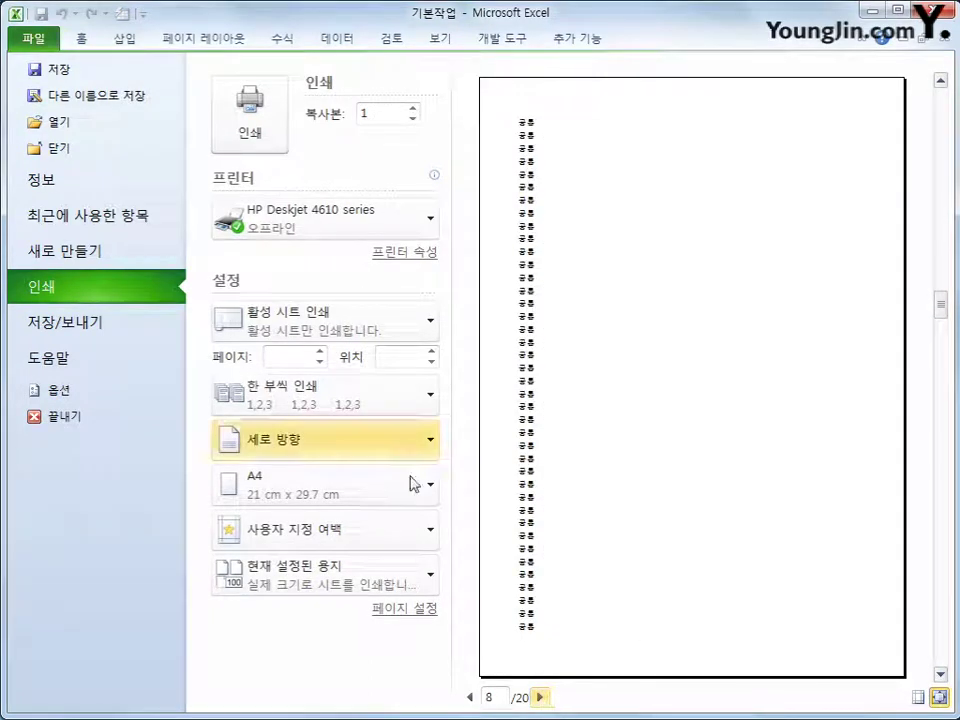
{"action": "left_click", "coordinate": [232, 42]}
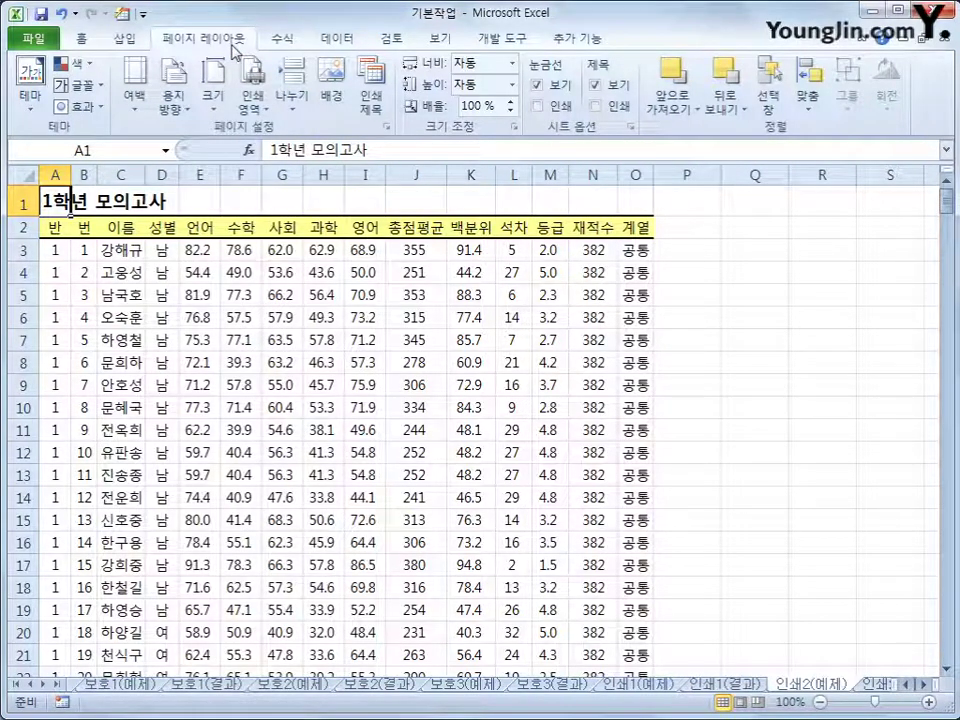
Look through the margin, header/footer and sheet settings in the page setup of the 인쇄2(예제) sheet
{"action": "left_click", "coordinate": [388, 129]}
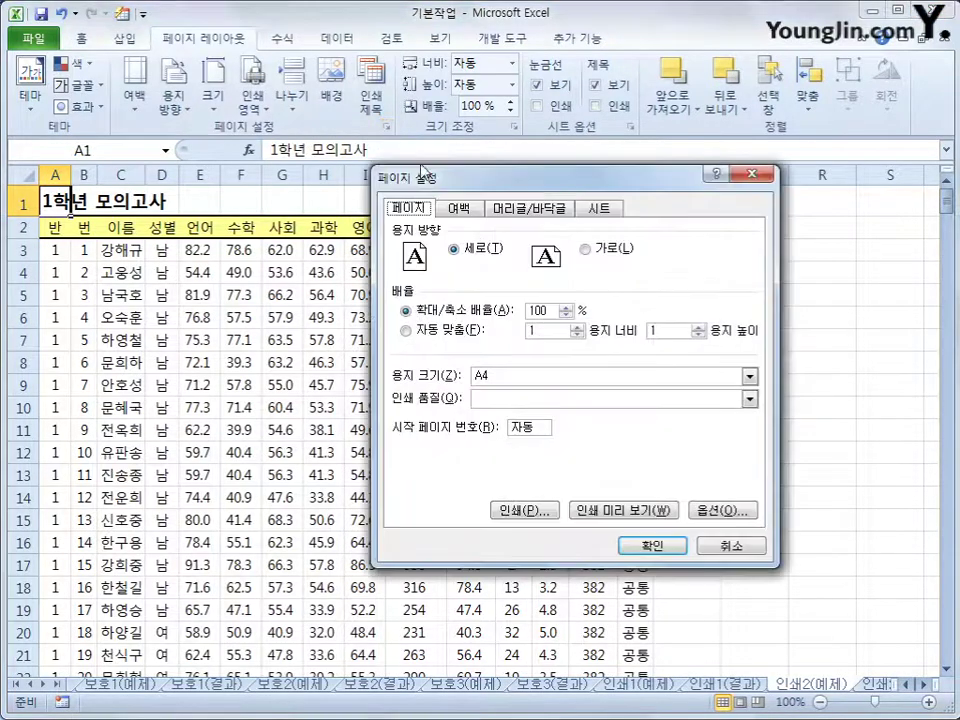
{"action": "left_click_drag", "start_coordinate": [476, 171], "coordinate": [349, 167]}
{"action": "left_click", "coordinate": [376, 195]}
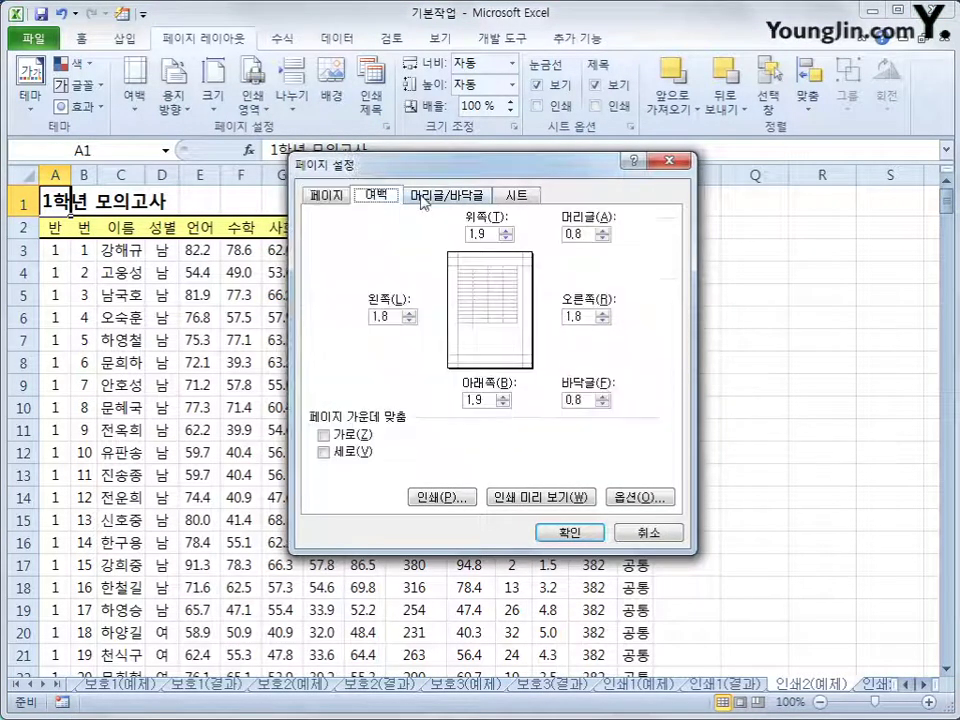
{"action": "left_click", "coordinate": [440, 195]}
{"action": "left_click", "coordinate": [524, 199]}
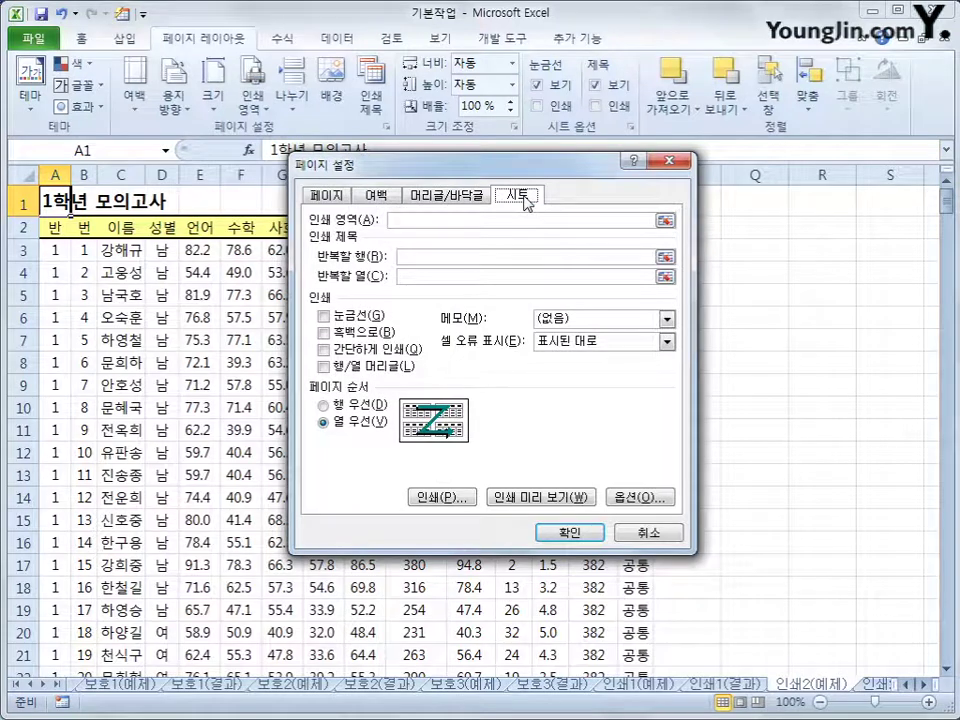
Create a custom footer whose centre section (가운데 구역) reads "&[페이지 번호] 페이지 / &[전체 페이지 수] 페이지"
{"action": "left_click", "coordinate": [476, 198]}
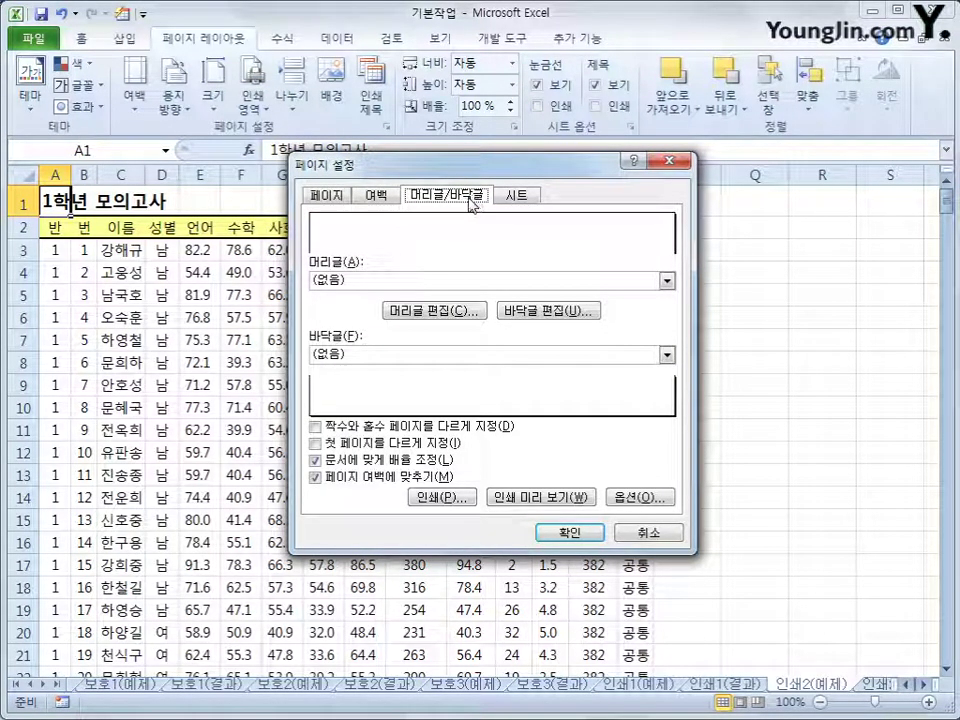
{"action": "left_click", "coordinate": [553, 312]}
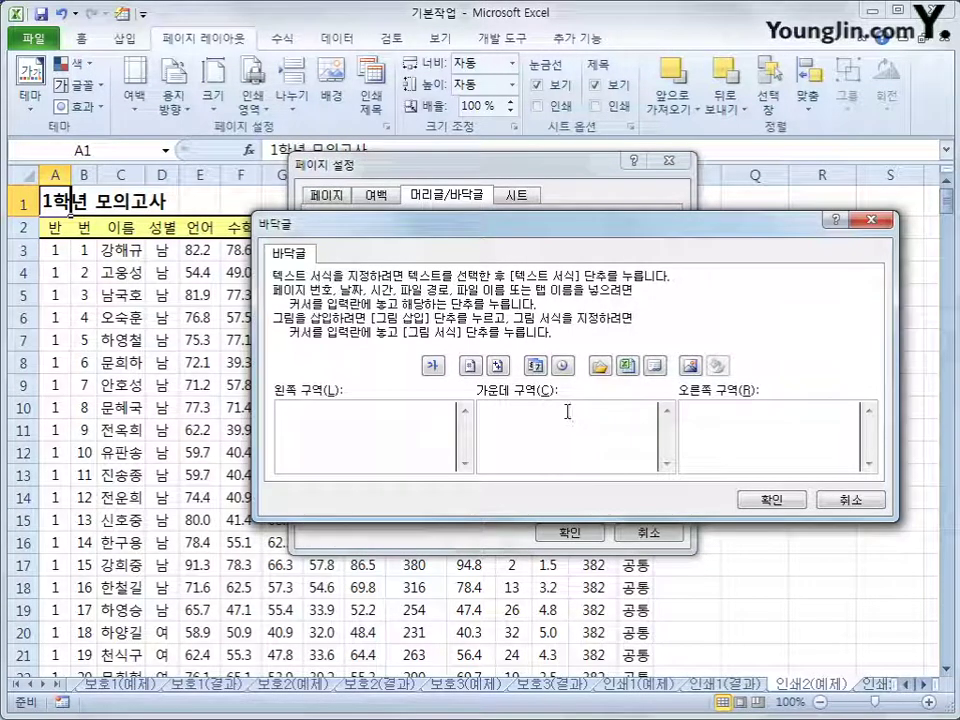
{"action": "left_click", "coordinate": [475, 369]}
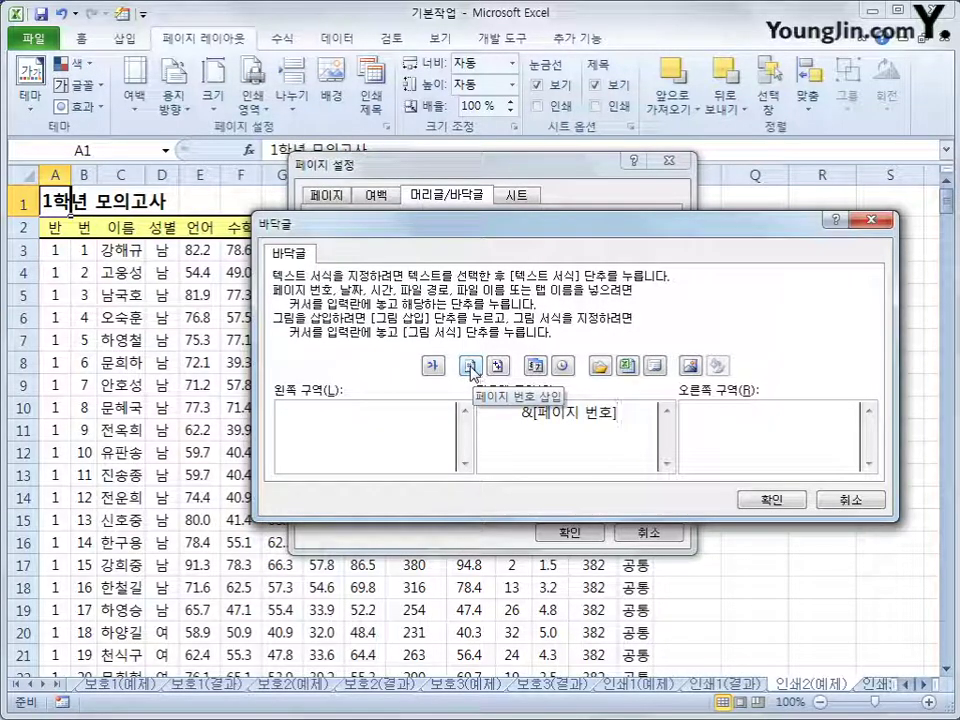
{"action": "type", "text": "페이지"}
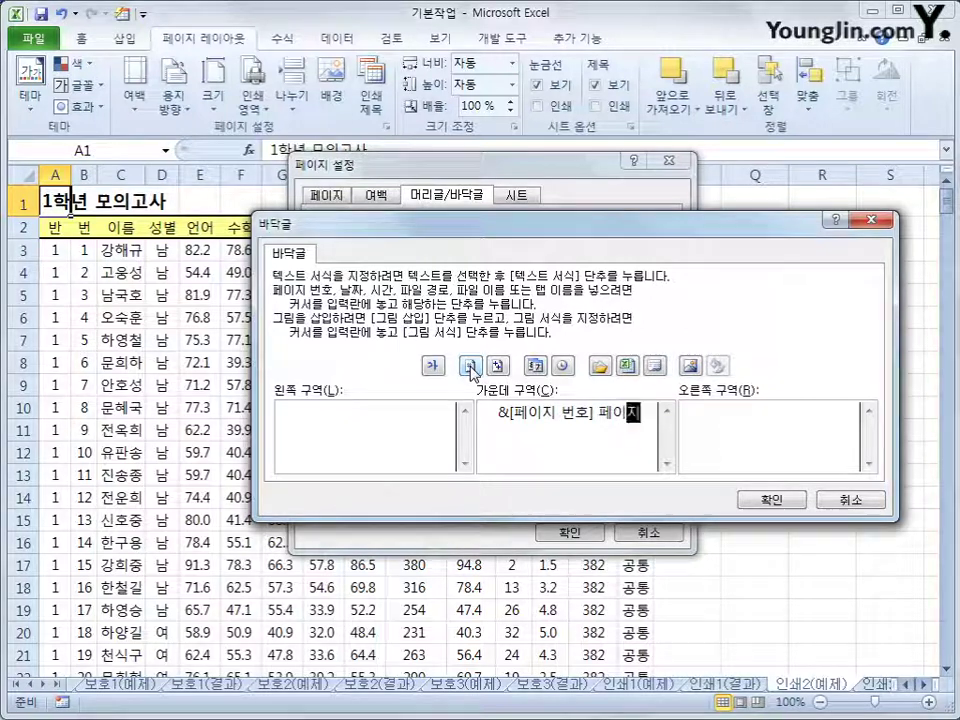
{"action": "type", "text": " /"}
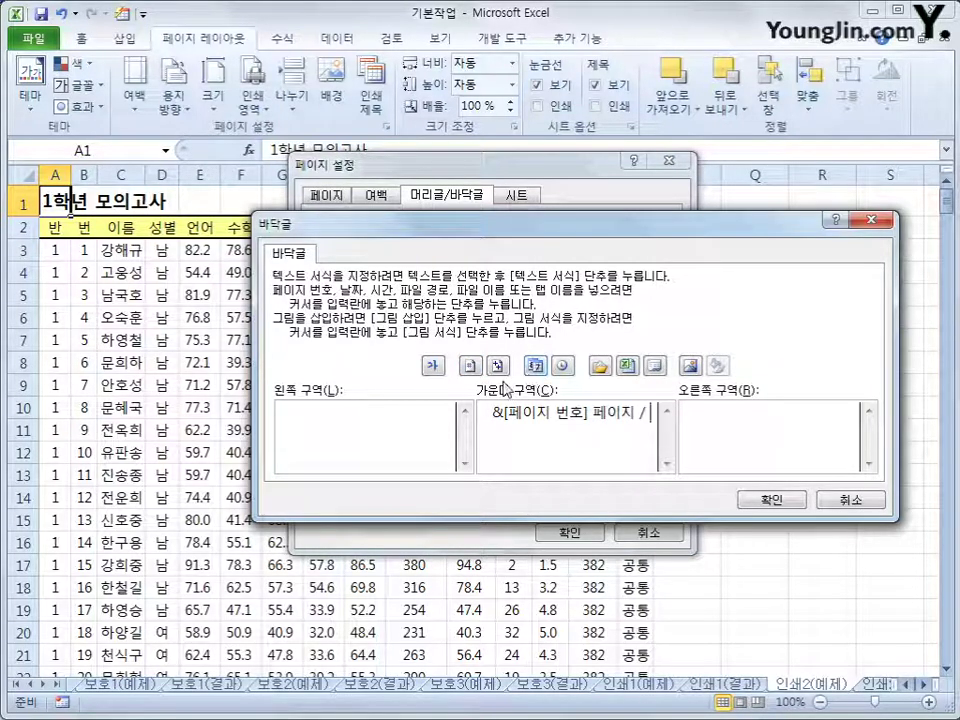
{"action": "left_click", "coordinate": [497, 366]}
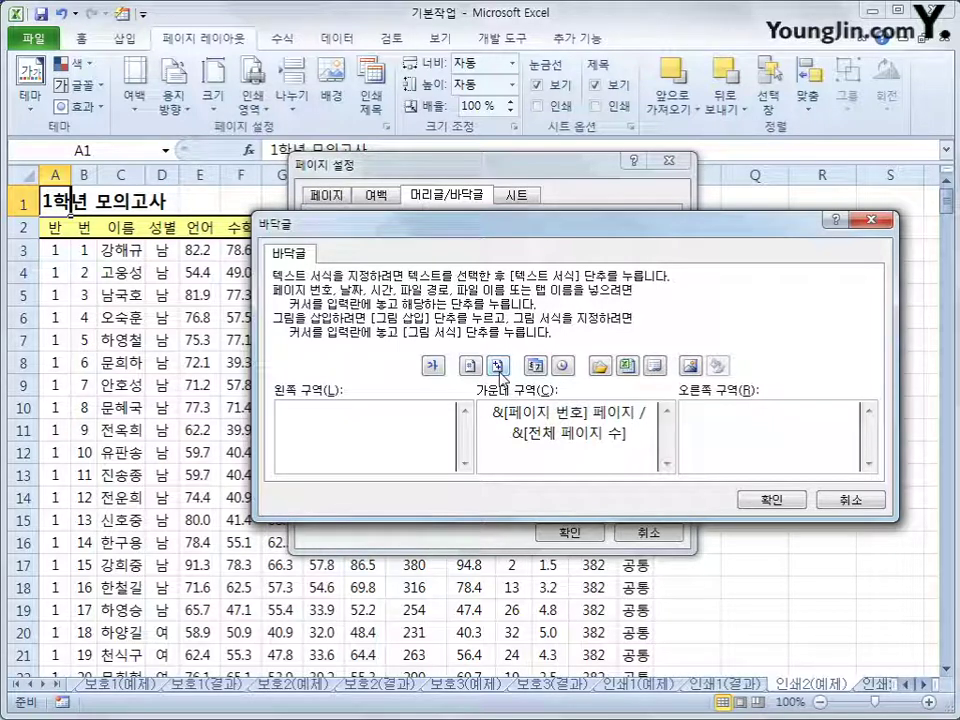
{"action": "type", "text": "페이지"}
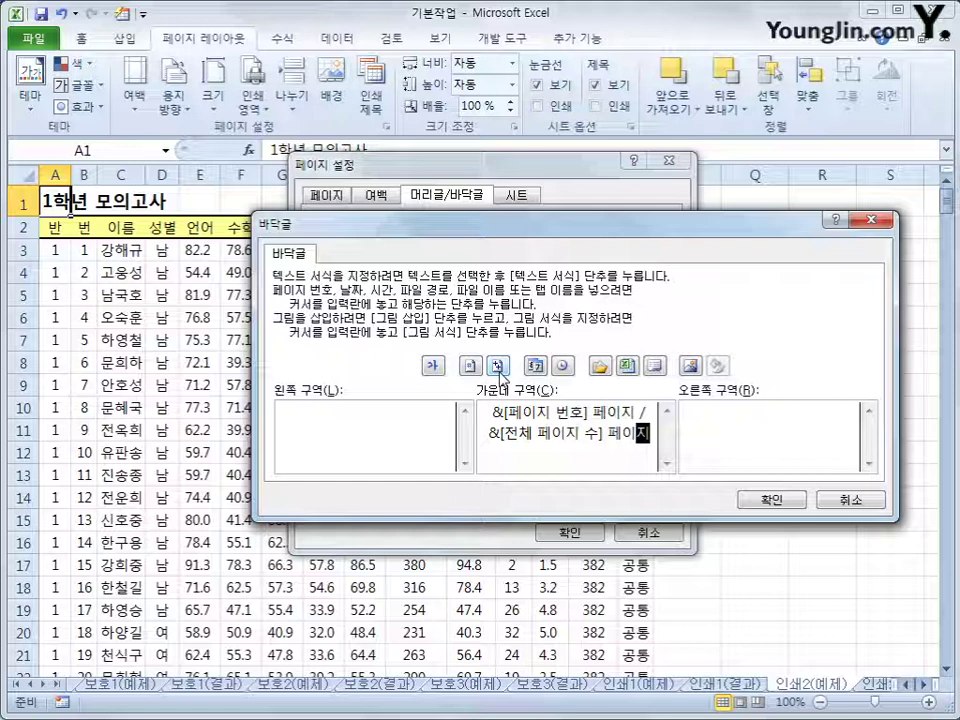
{"action": "left_click", "coordinate": [768, 497]}
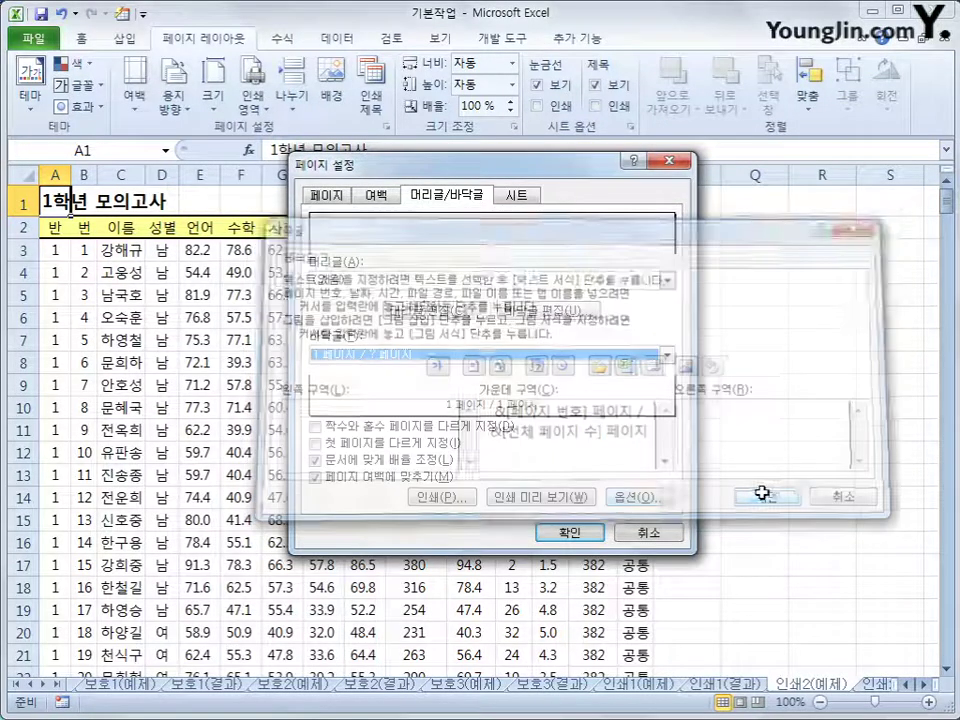
Preview the printout from the page setup and check the page-number footer on pages 1 to 5
{"action": "left_click", "coordinate": [562, 498]}
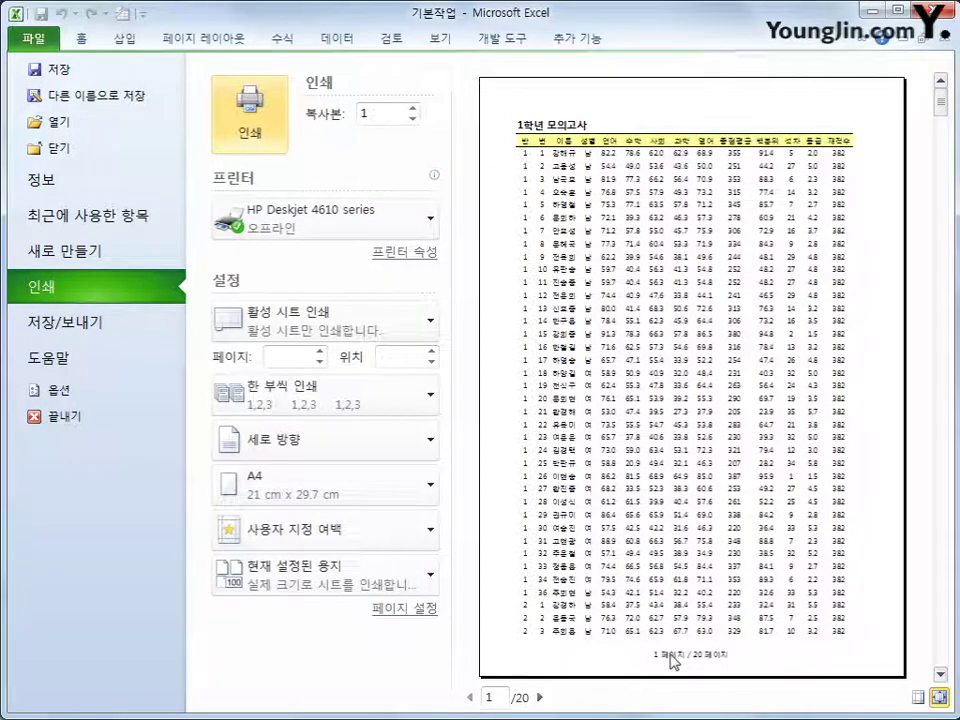
{"action": "left_click", "coordinate": [540, 698]}
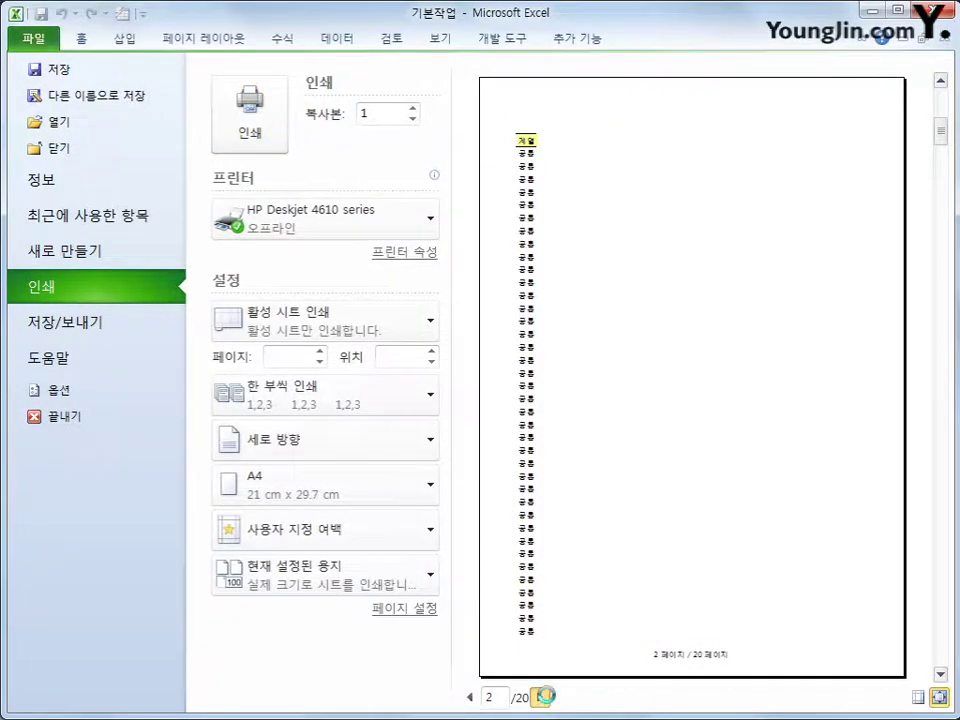
{"action": "left_click", "coordinate": [542, 699]}
{"action": "left_click", "coordinate": [541, 698]}
{"action": "left_click", "coordinate": [541, 698]}
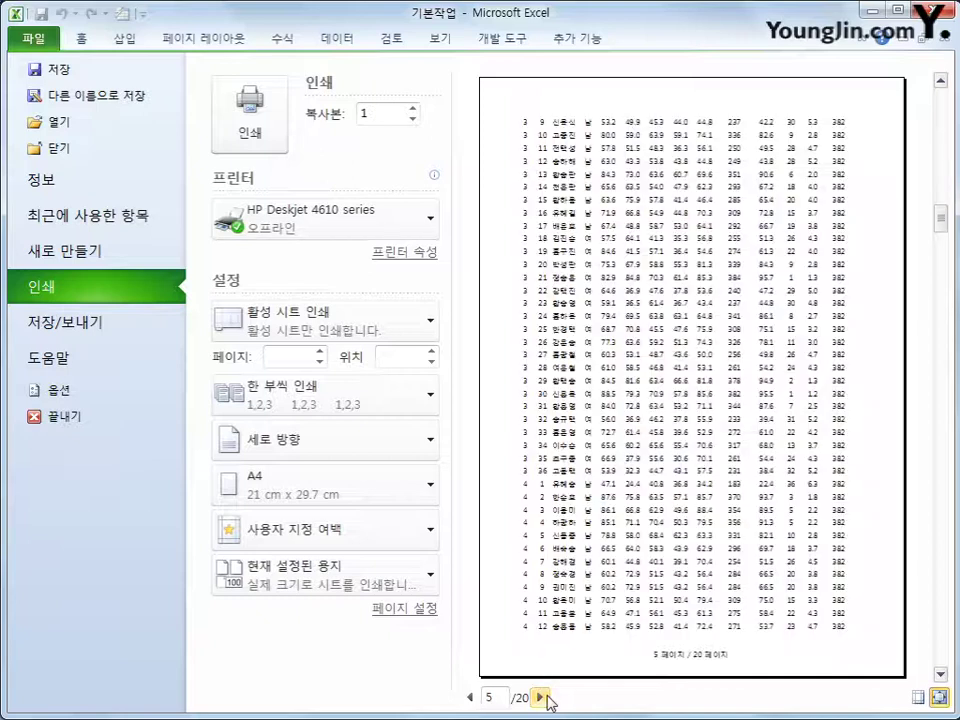
Set the whole 1학년 모의고사 list, A1:O384, as the print area of the 인쇄2(예제) sheet
{"action": "left_click", "coordinate": [541, 698]}
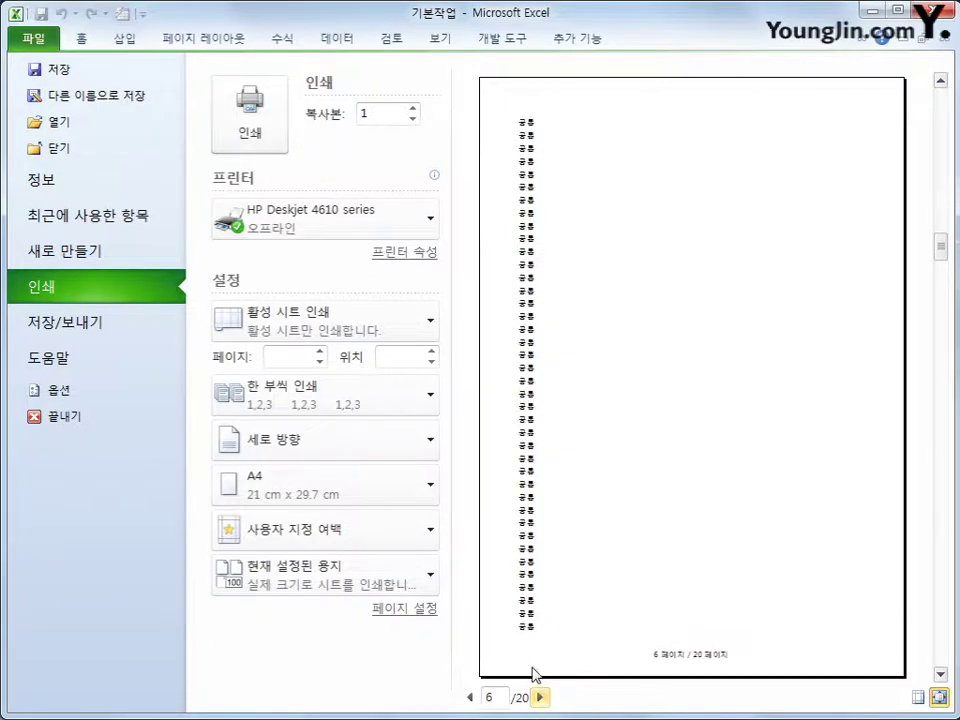
{"action": "left_click", "coordinate": [224, 40]}
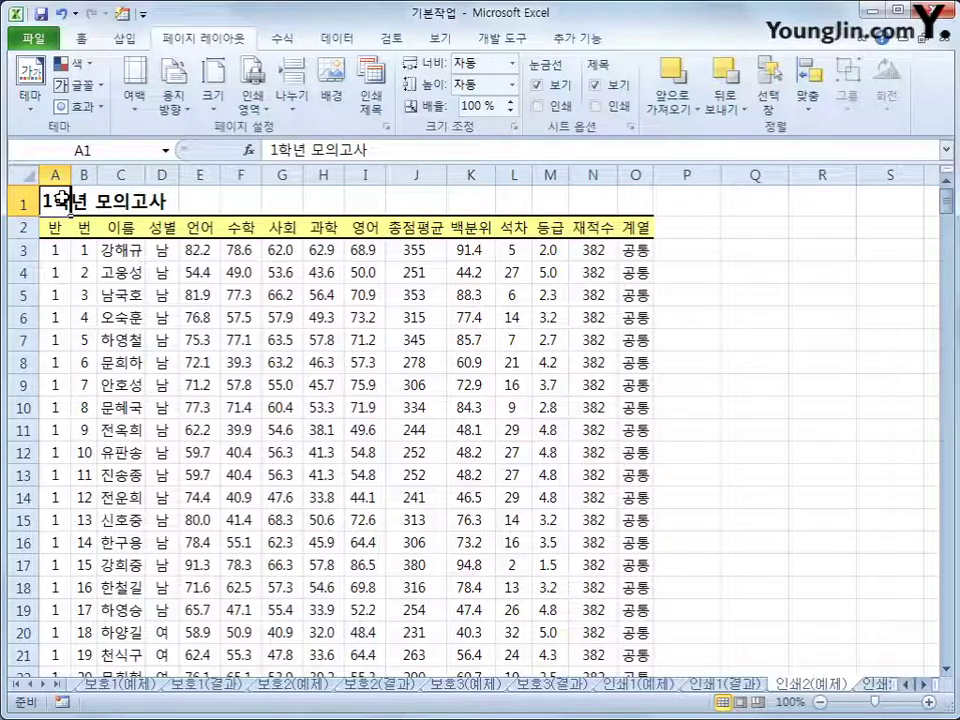
{"action": "left_click_drag", "start_coordinate": [62, 197], "coordinate": [633, 620]}
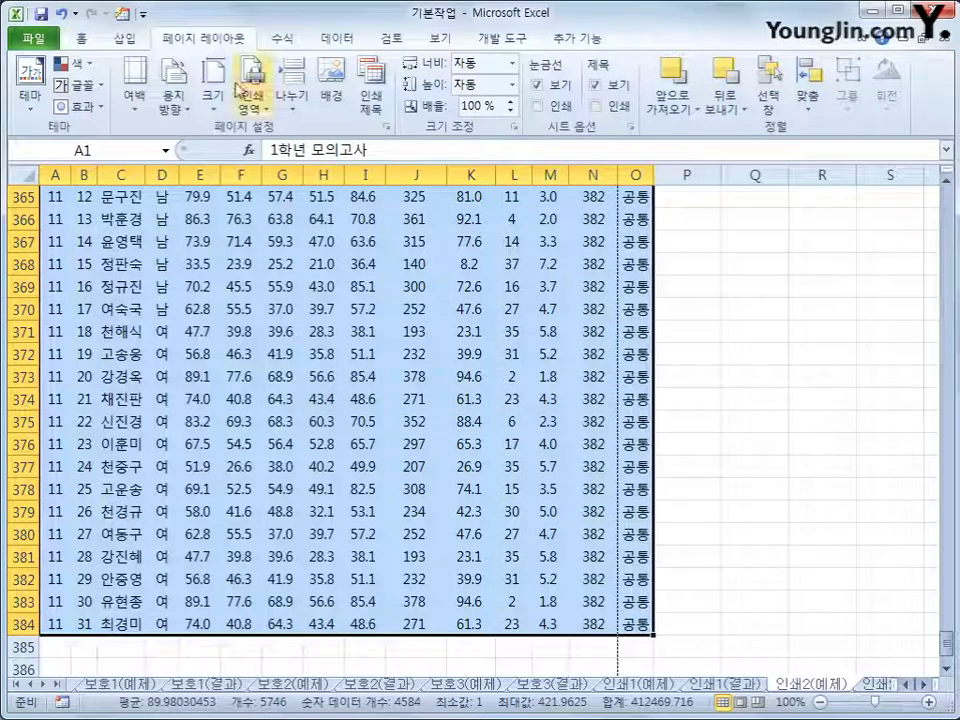
{"action": "left_click", "coordinate": [249, 100]}
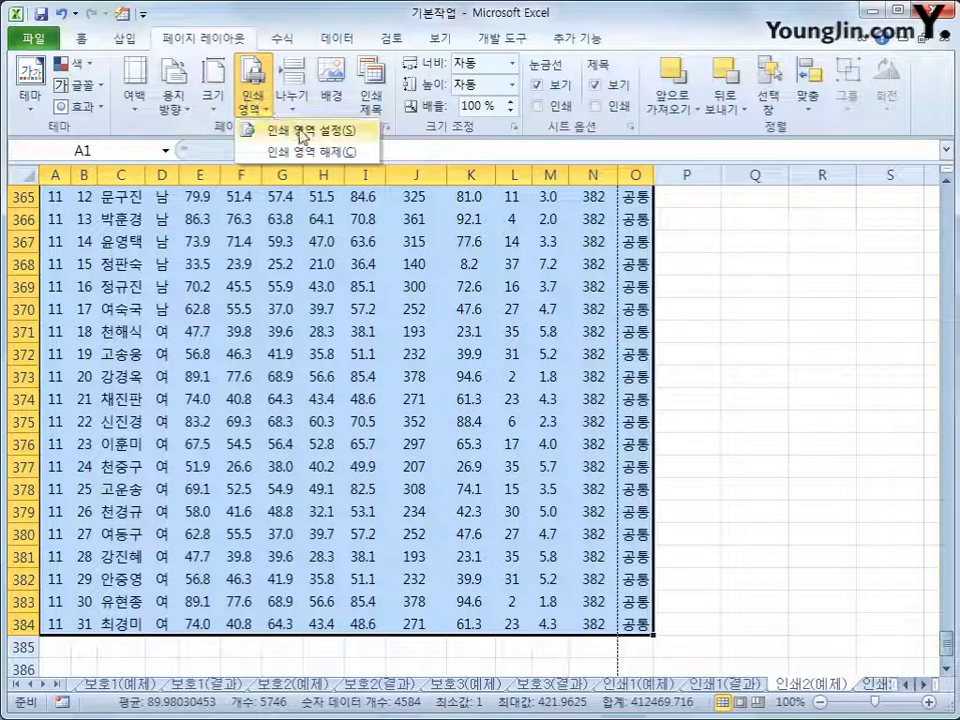
{"action": "left_click", "coordinate": [275, 130]}
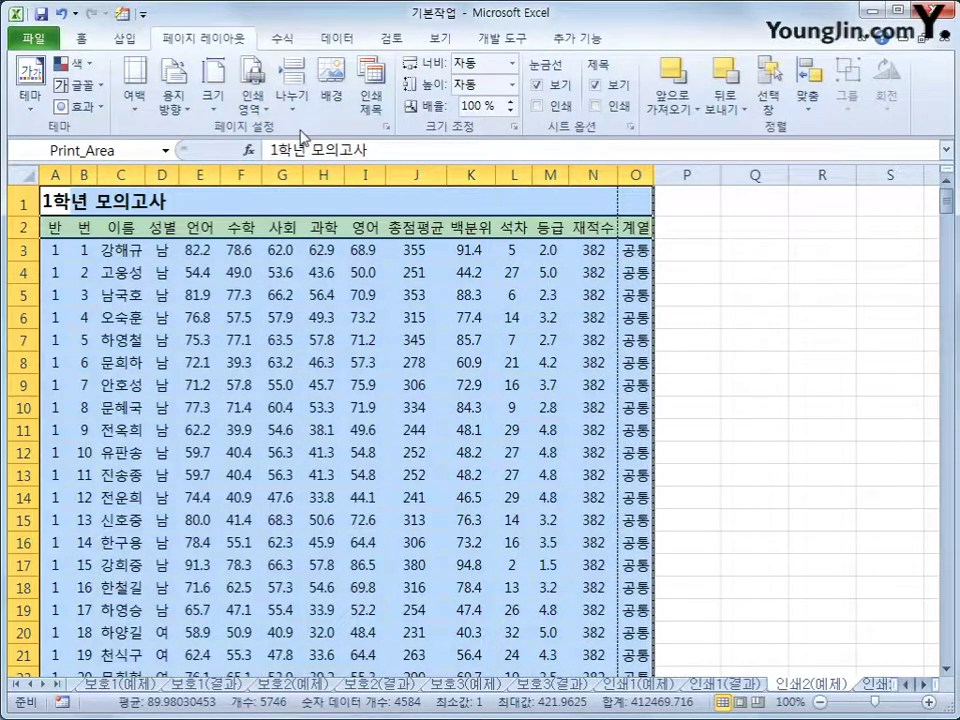
Set rows $1:$2 as the print title rows to repeat (반복할 행) in the sheet's page setup
{"action": "left_click", "coordinate": [387, 128]}
{"action": "left_click", "coordinate": [514, 196]}
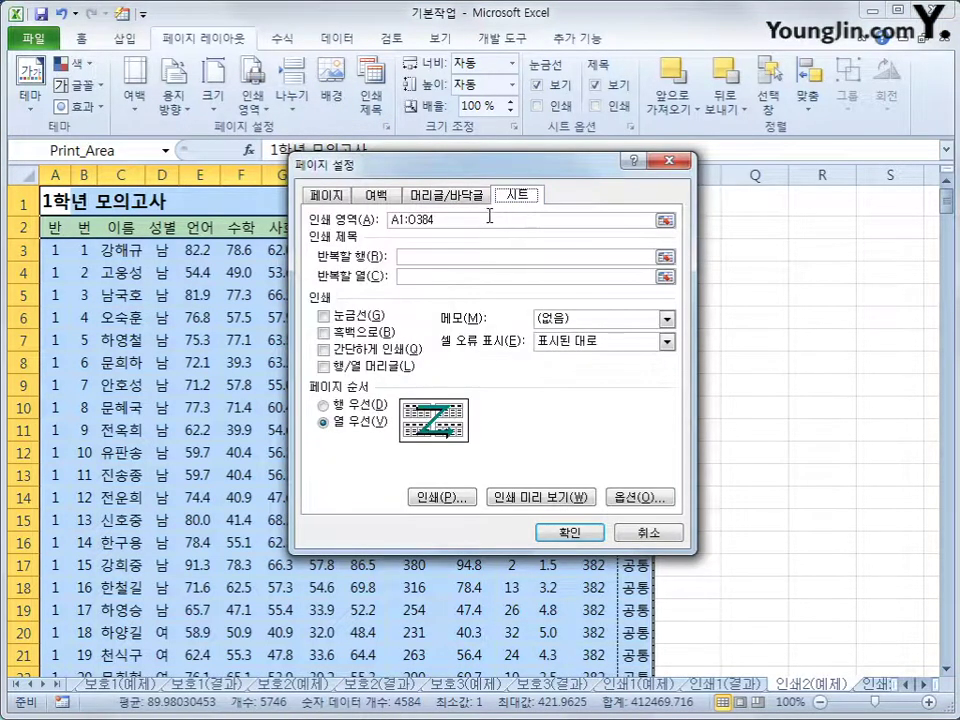
{"action": "left_click_drag", "start_coordinate": [489, 219], "coordinate": [394, 219]}
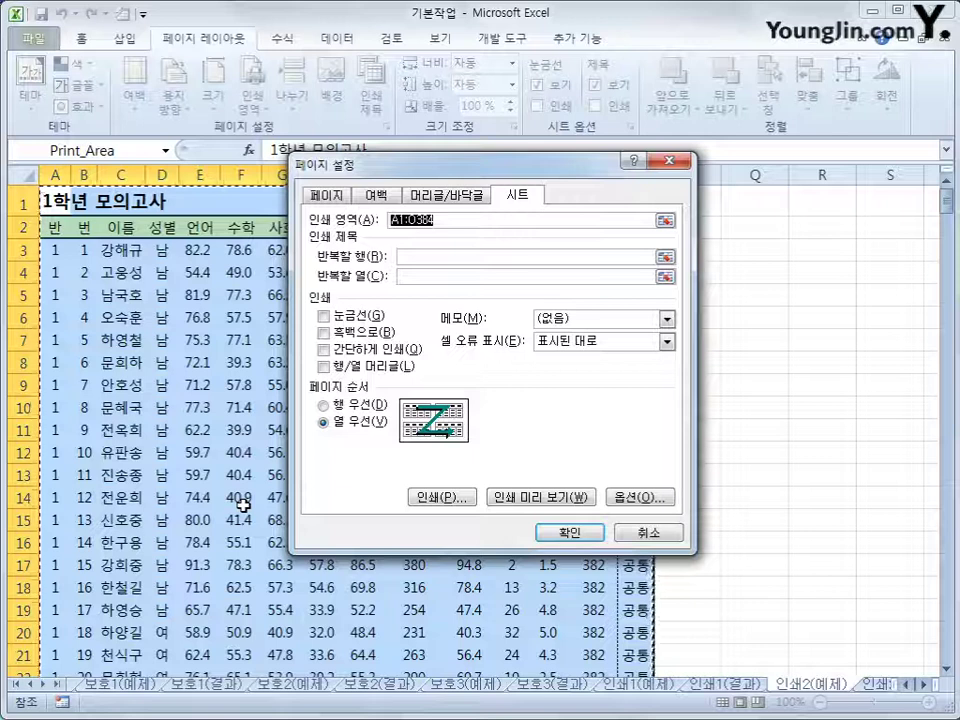
{"action": "left_click", "coordinate": [414, 258]}
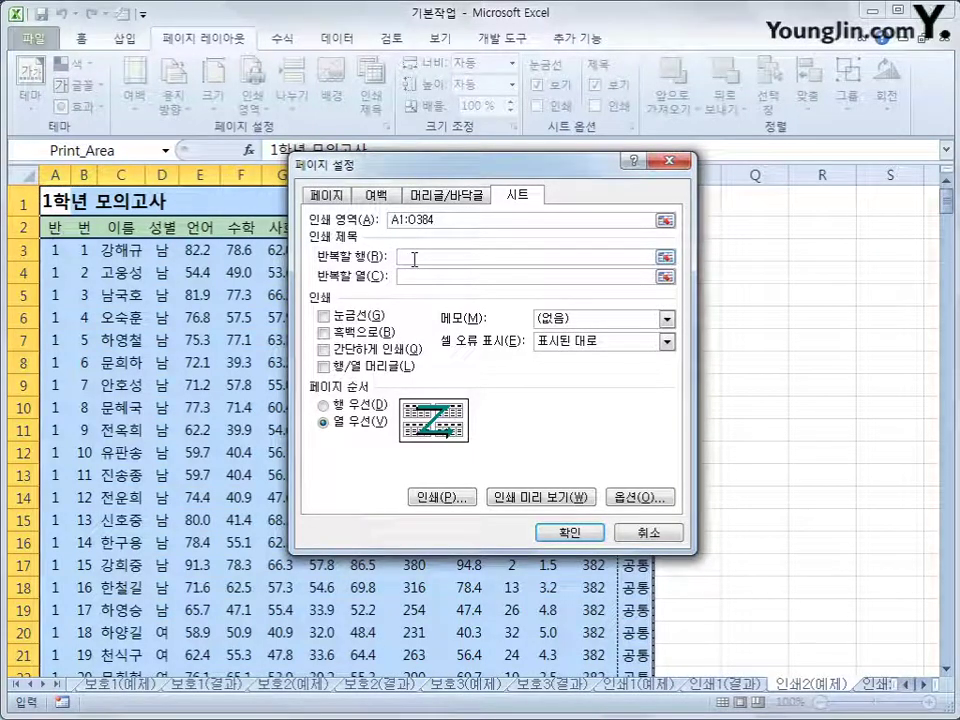
{"action": "left_click_drag", "start_coordinate": [23, 201], "coordinate": [27, 227]}
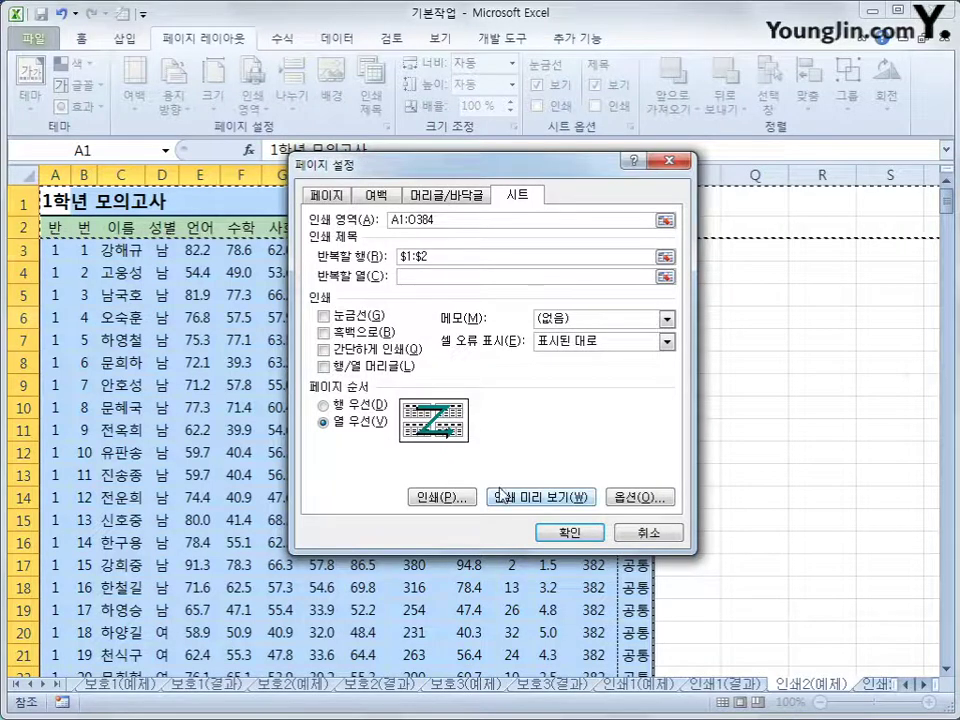
Preview the printout from the page setup and check the repeated title rows on pages 1 to 10
{"action": "left_click", "coordinate": [540, 496]}
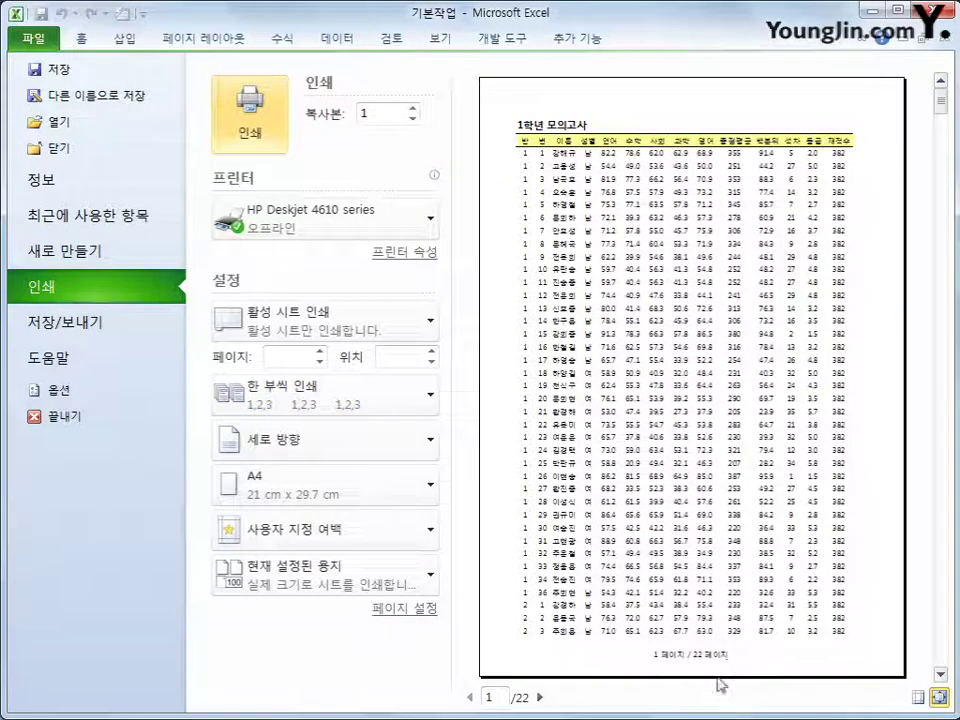
{"action": "left_click", "coordinate": [540, 698]}
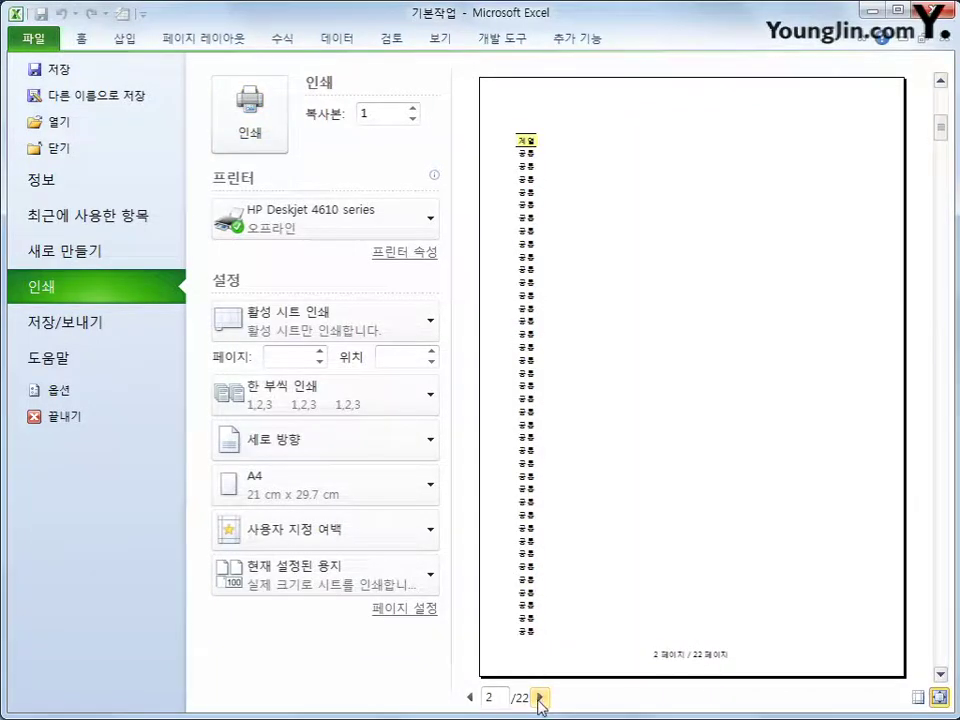
{"action": "left_click", "coordinate": [540, 698]}
{"action": "left_click", "coordinate": [540, 698]}
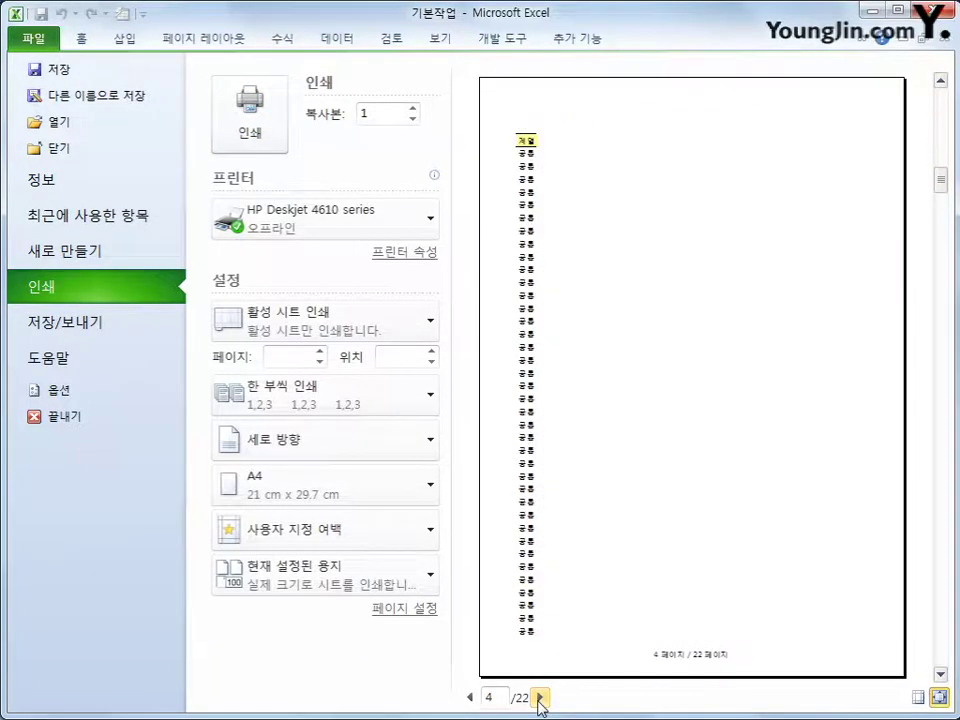
{"action": "left_click", "coordinate": [540, 698]}
{"action": "left_click", "coordinate": [540, 698]}
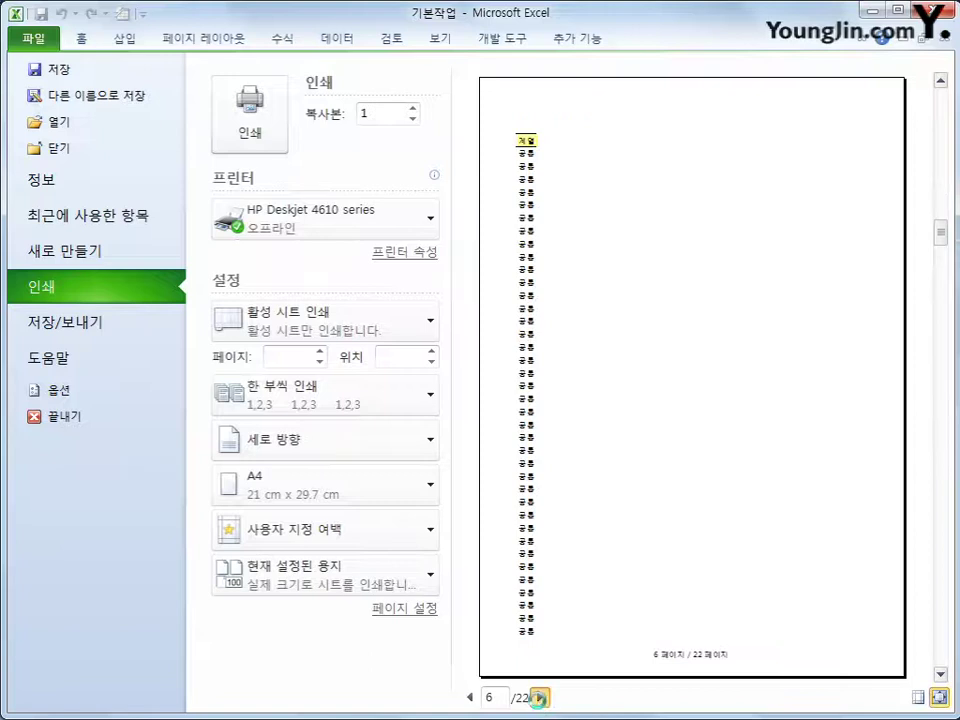
{"action": "left_click", "coordinate": [540, 698]}
{"action": "left_click", "coordinate": [540, 698]}
{"action": "left_click", "coordinate": [540, 698]}
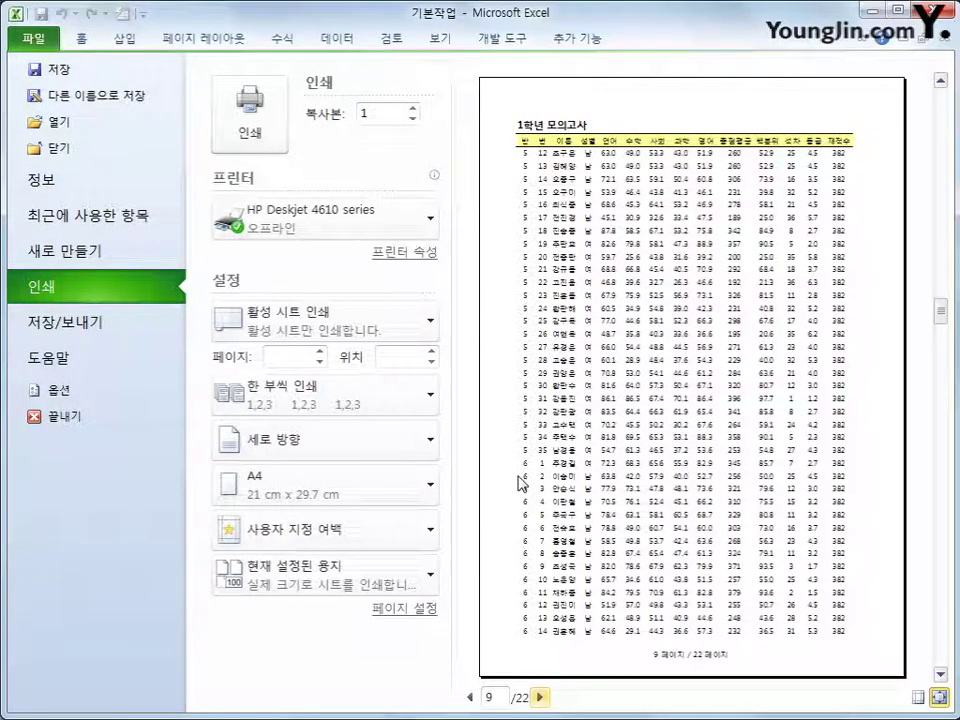
{"action": "left_click", "coordinate": [540, 698]}
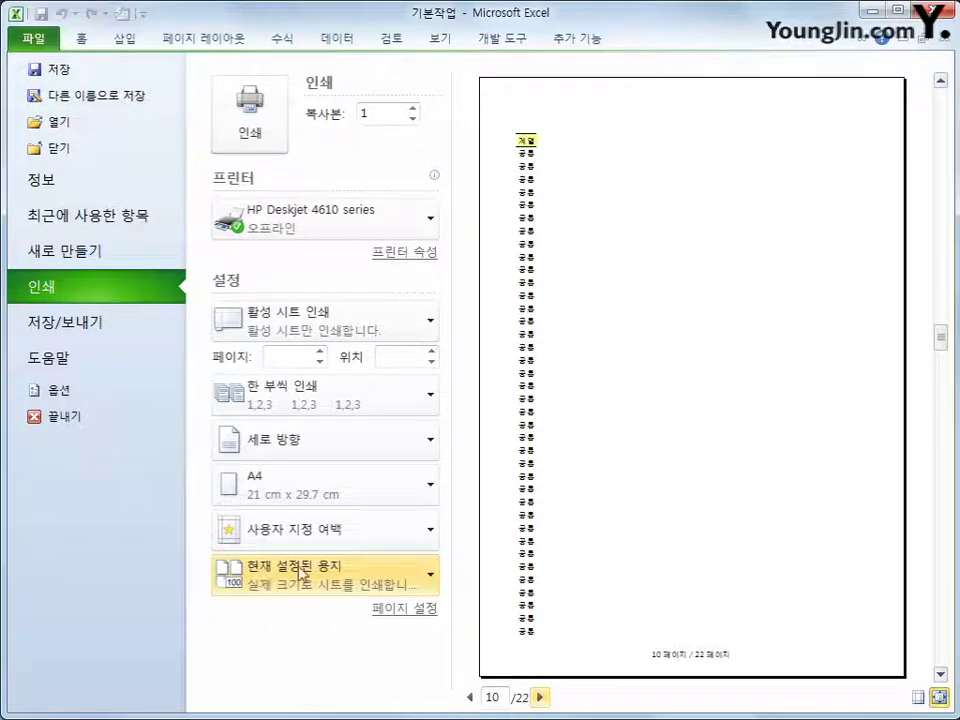
Scale the printout with 한 페이지에 모든 열 맞추기 and check the previewed pages from 10 back to 3
{"action": "left_click", "coordinate": [400, 584]}
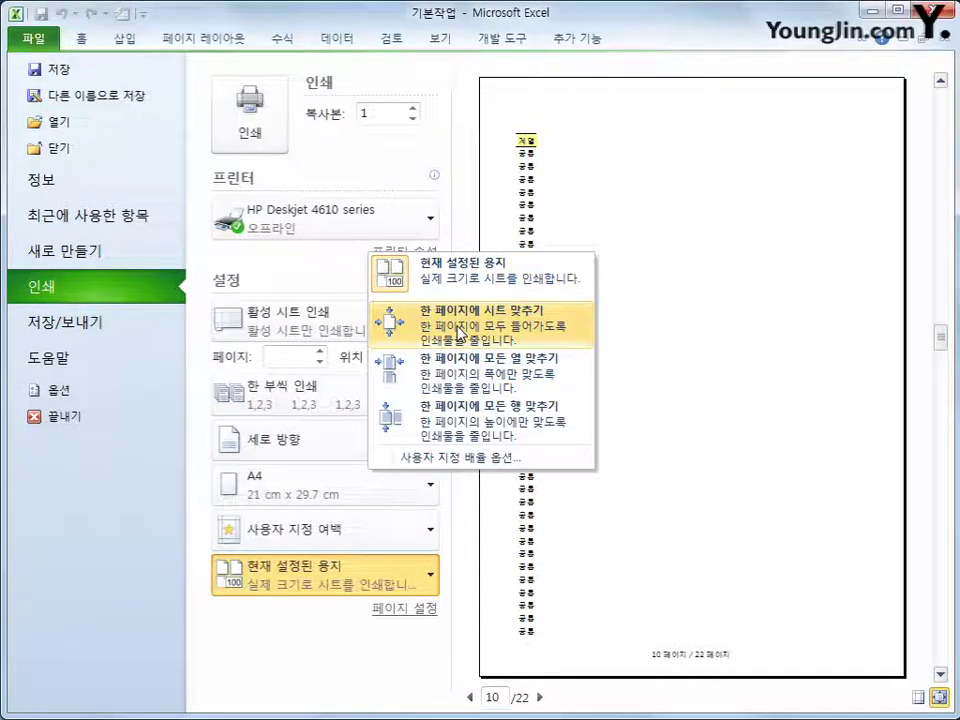
{"action": "left_click", "coordinate": [528, 389]}
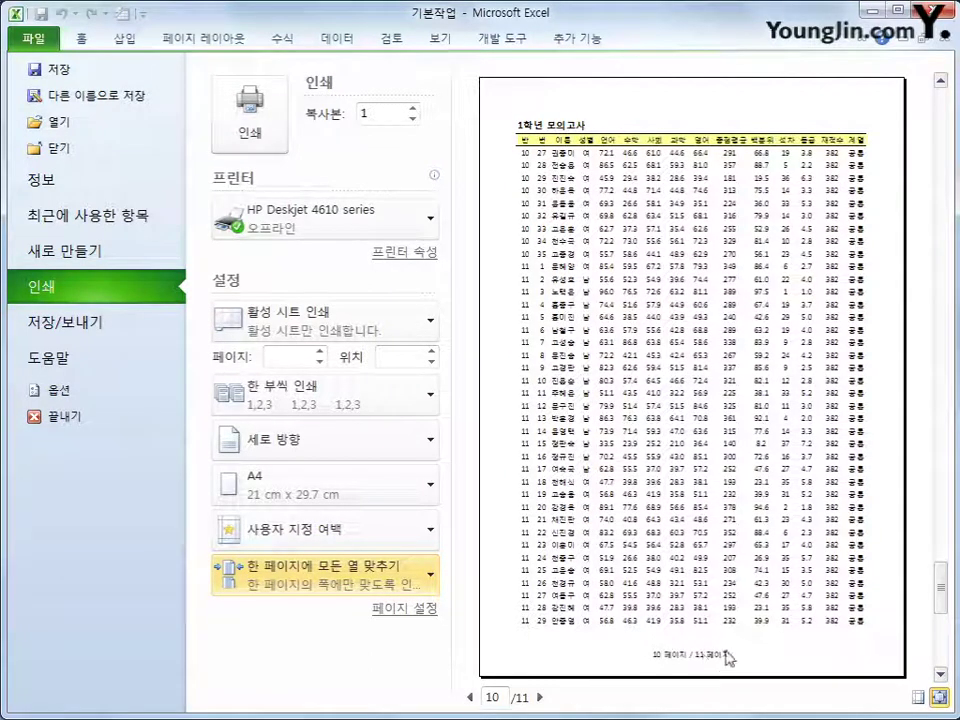
{"action": "left_click", "coordinate": [469, 697]}
{"action": "left_click", "coordinate": [469, 697]}
{"action": "left_click", "coordinate": [469, 697]}
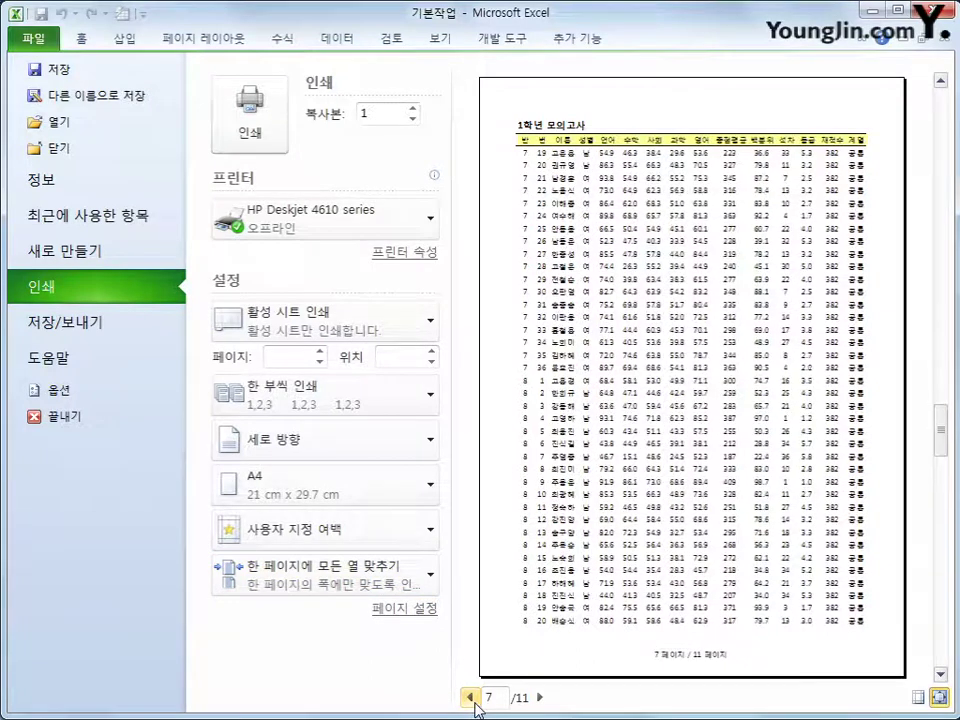
{"action": "left_click", "coordinate": [469, 697]}
{"action": "left_click", "coordinate": [469, 697]}
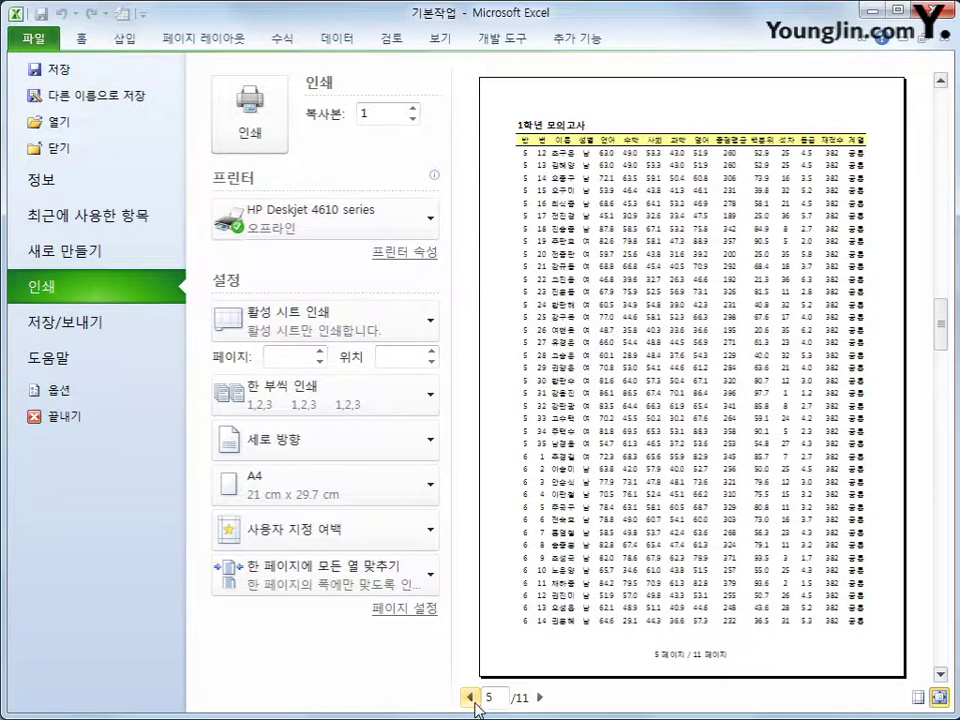
{"action": "left_click", "coordinate": [469, 697]}
{"action": "left_click", "coordinate": [469, 697]}
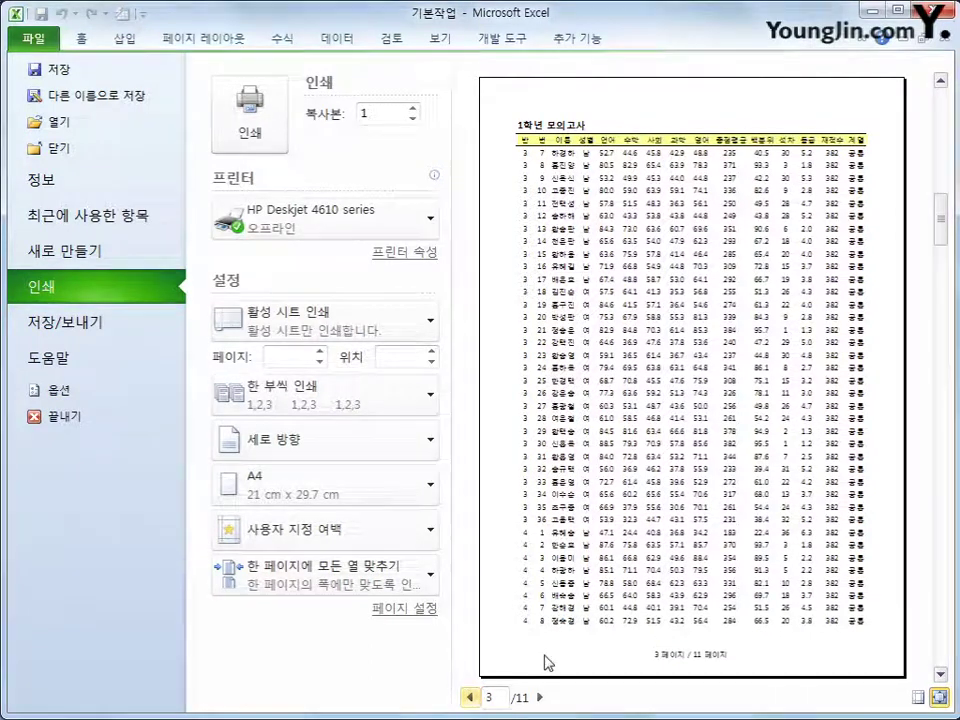
Review the automatic fit (자동 맞춤) scaling in the page setup of the 인쇄2(예제) sheet and accept the dialog
{"action": "left_click", "coordinate": [182, 37]}
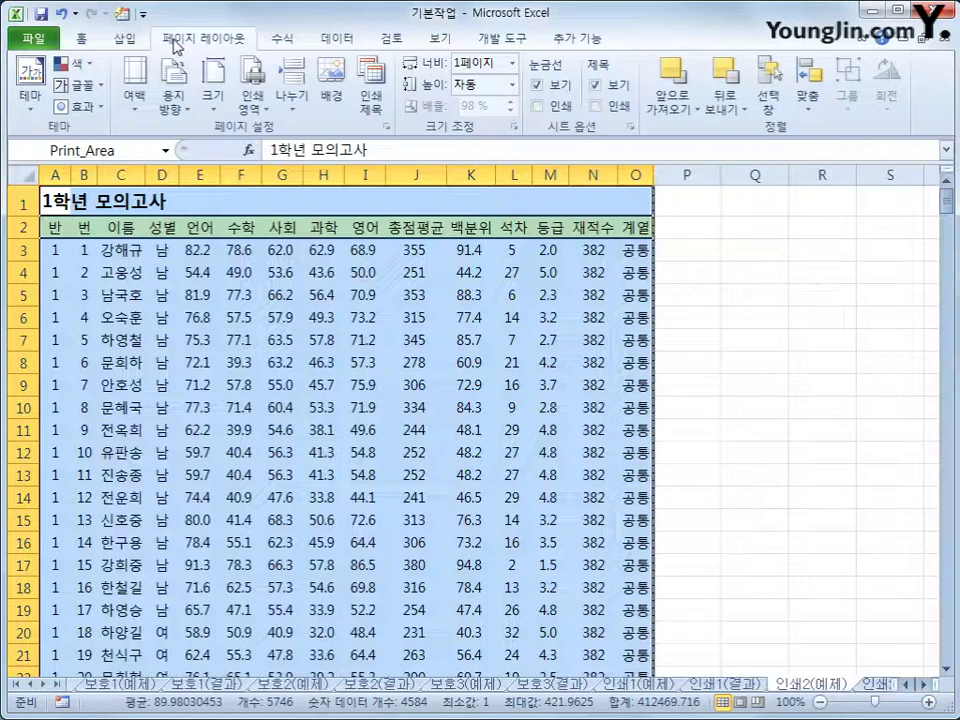
{"action": "left_click", "coordinate": [386, 127]}
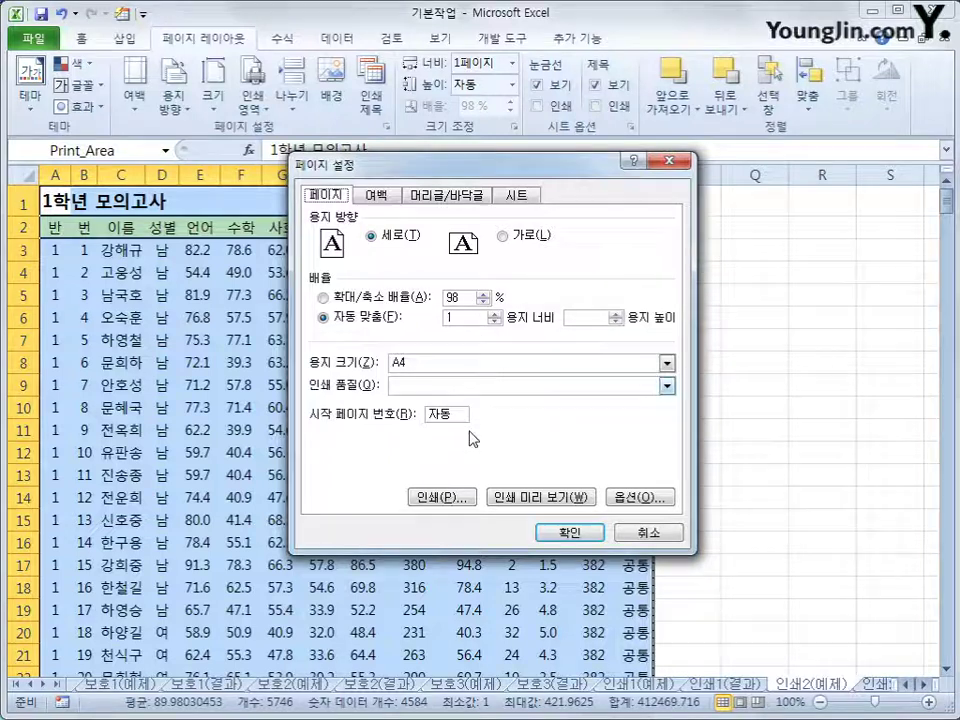
{"action": "key", "text": "ctrl+2"}
{"action": "mouse_move", "coordinate": [310, 322]}
{"action": "left_mouse_down"}
{"action": "mouse_move", "coordinate": [358, 335]}
{"action": "mouse_move", "coordinate": [522, 331]}
{"action": "mouse_move", "coordinate": [516, 302]}
{"action": "mouse_move", "coordinate": [353, 312]}
{"action": "left_mouse_up"}
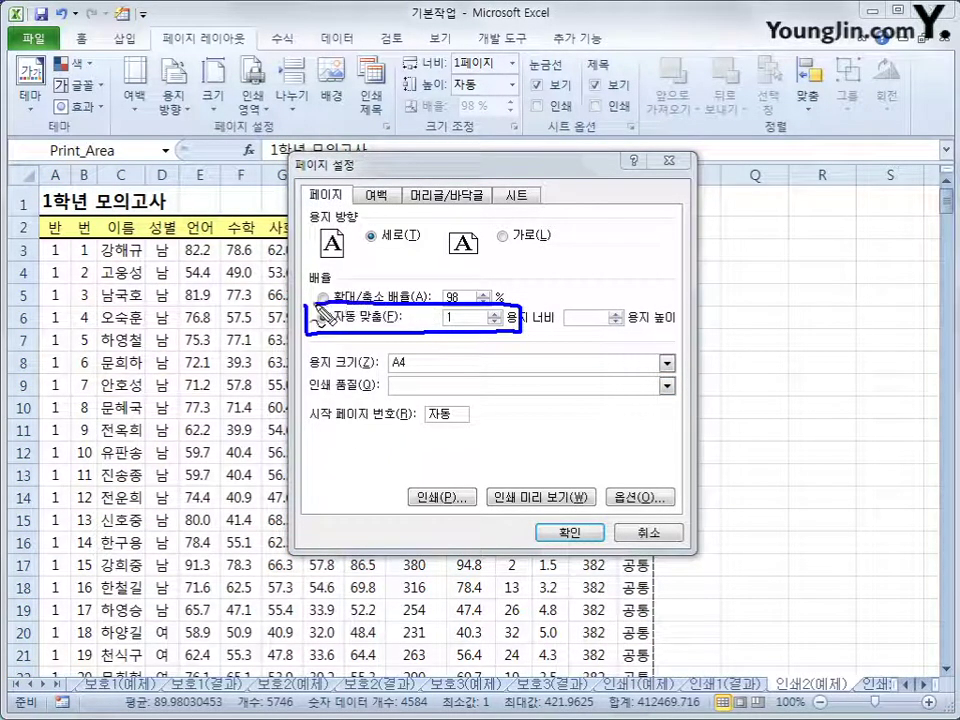
{"action": "key", "text": "Escape"}
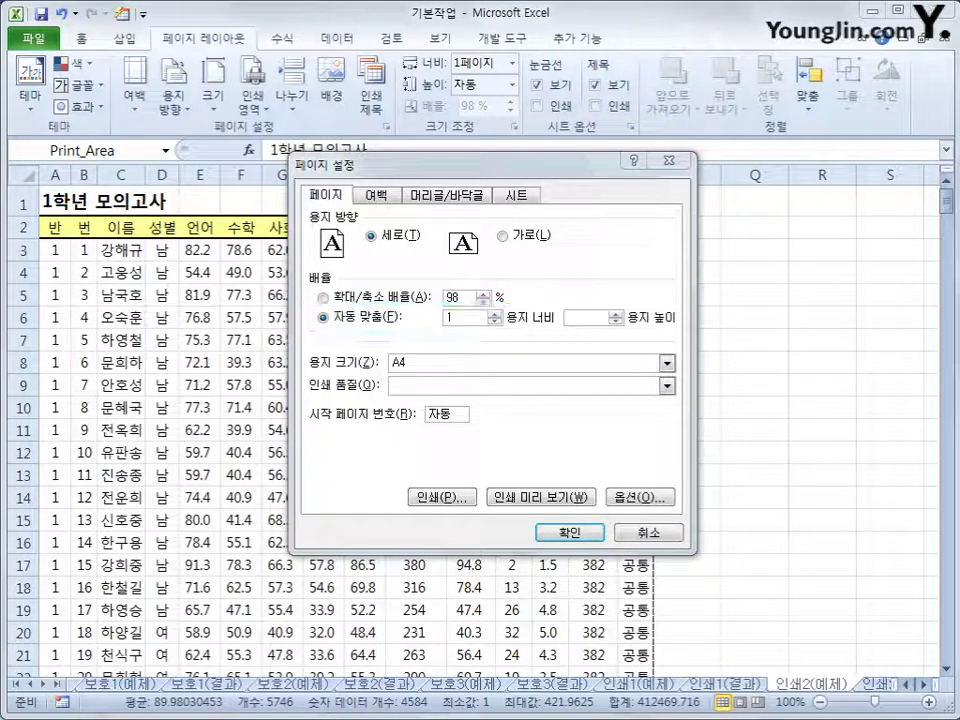
{"action": "left_click", "coordinate": [556, 533]}
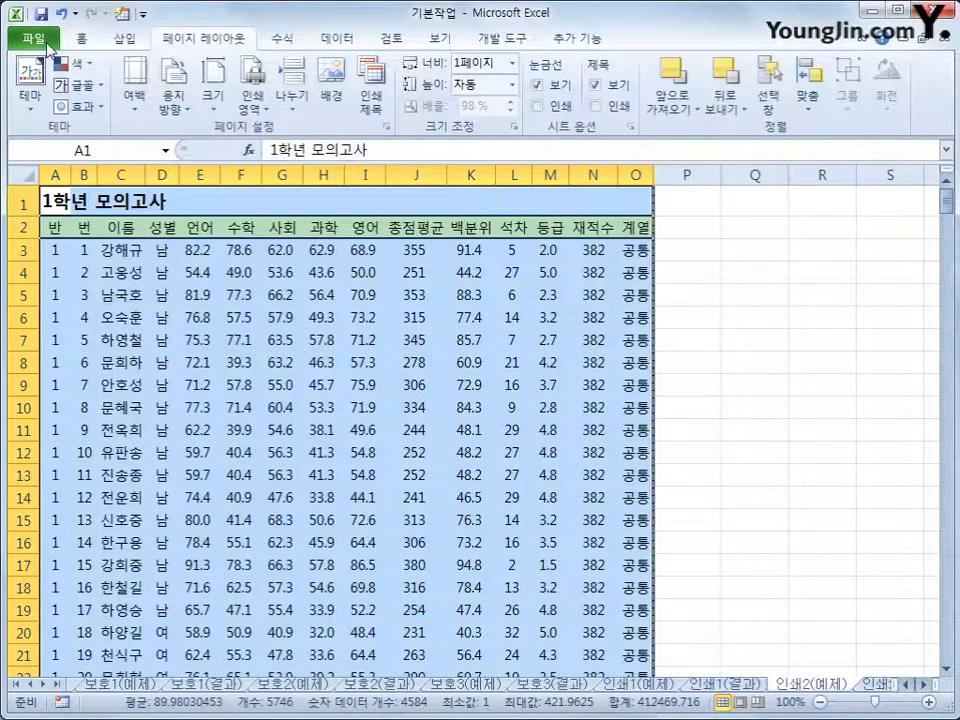
Preview the 1학년 모의고사 printout, checking page 1's footer, title rows and last column, and return to the sheet
{"action": "left_click", "coordinate": [33, 40]}
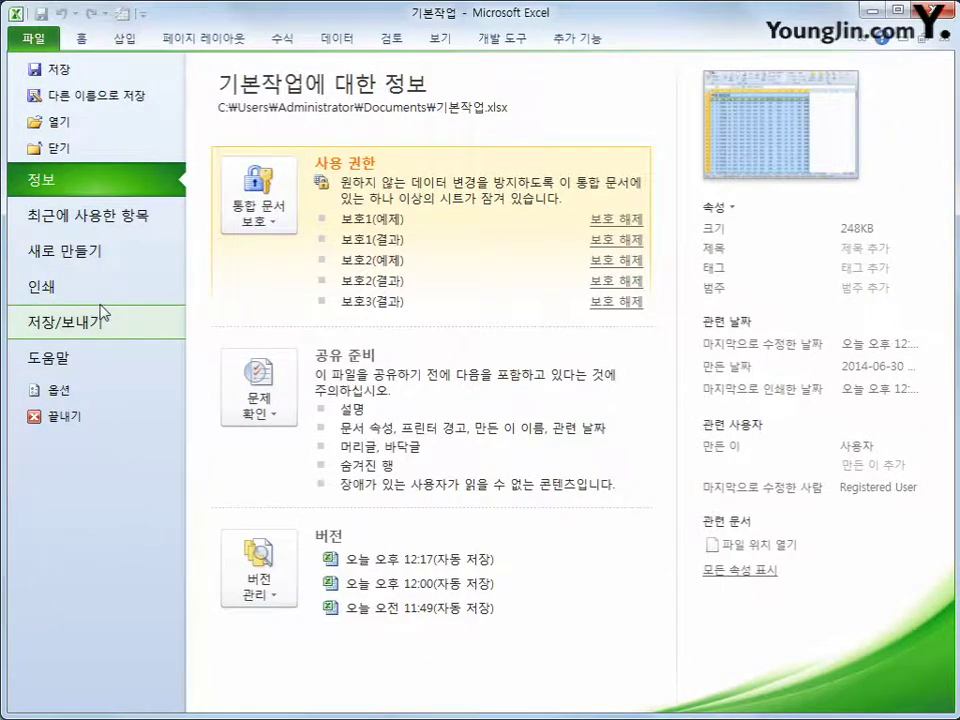
{"action": "left_click", "coordinate": [42, 286]}
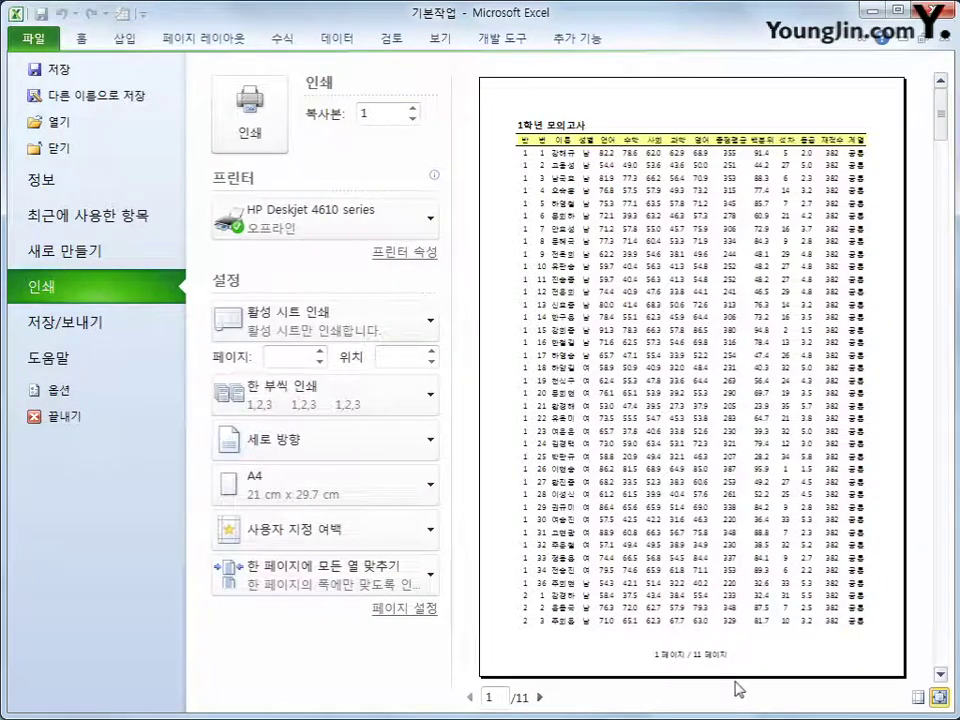
{"action": "mouse_move", "coordinate": [645, 658]}
{"action": "left_mouse_down"}
{"action": "mouse_move", "coordinate": [739, 686]}
{"action": "mouse_move", "coordinate": [645, 655]}
{"action": "left_mouse_up"}
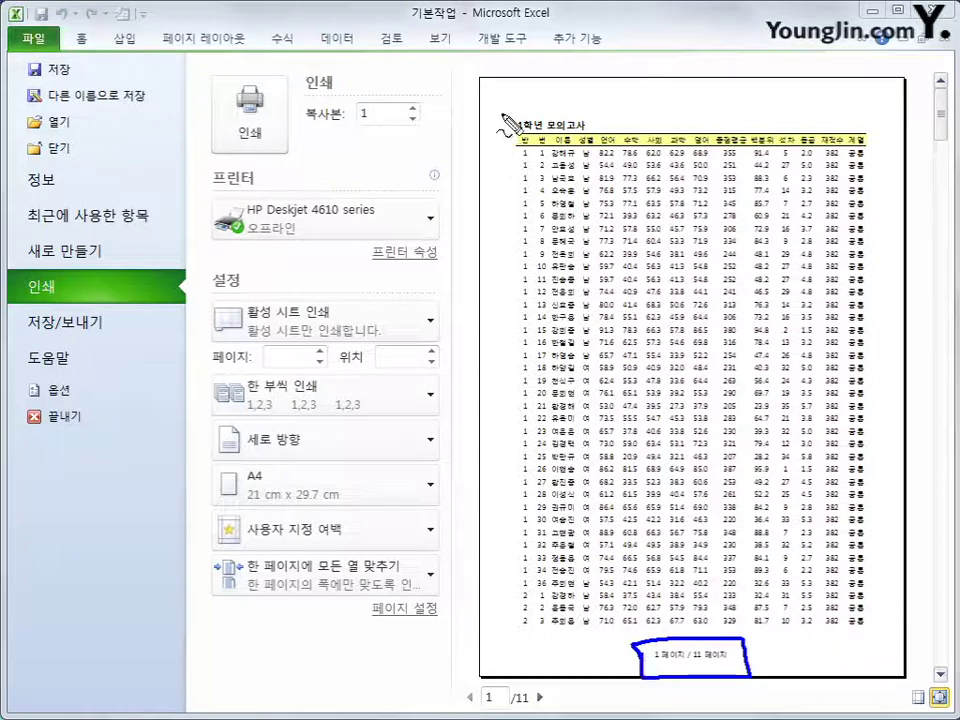
{"action": "mouse_move", "coordinate": [501, 114]}
{"action": "left_mouse_down"}
{"action": "mouse_move", "coordinate": [522, 158]}
{"action": "mouse_move", "coordinate": [870, 155]}
{"action": "mouse_move", "coordinate": [790, 117]}
{"action": "mouse_move", "coordinate": [534, 117]}
{"action": "left_mouse_up"}
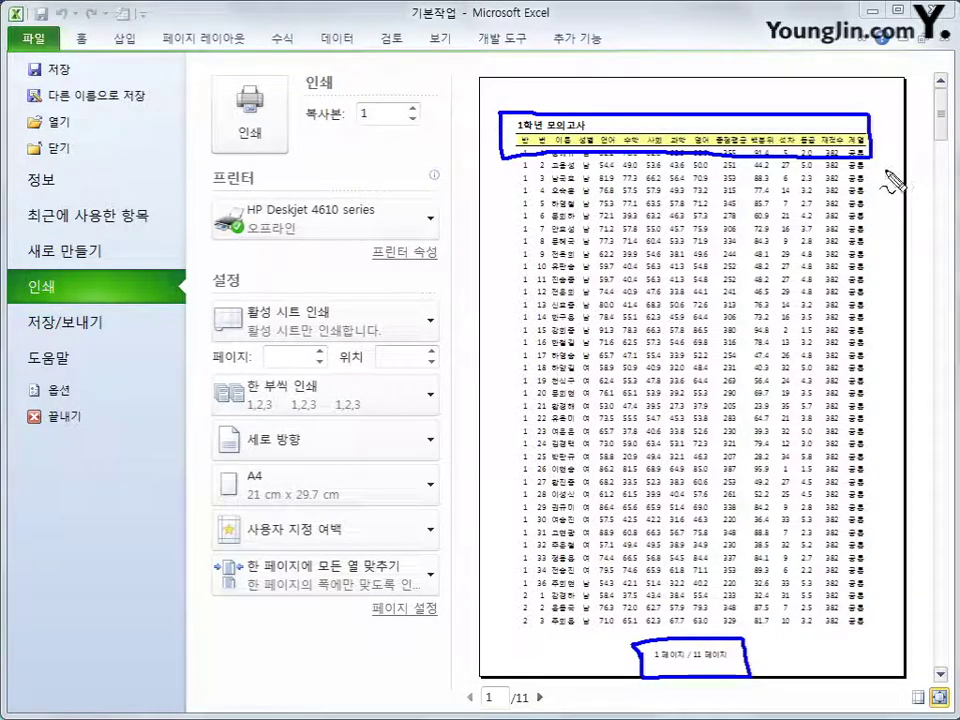
{"action": "left_click_drag", "start_coordinate": [850, 196], "coordinate": [840, 276]}
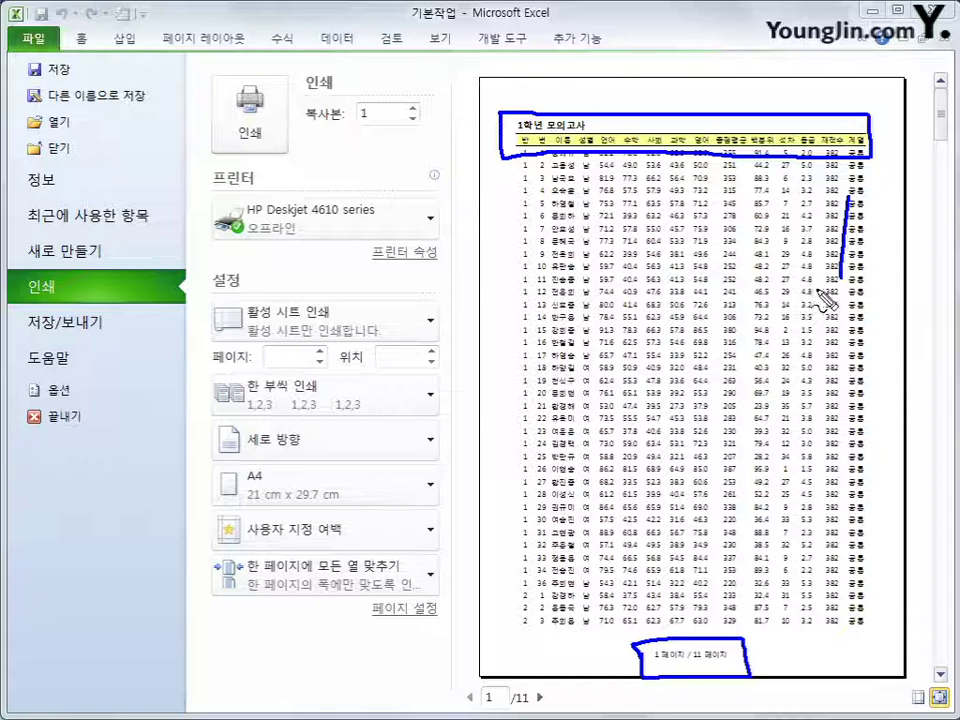
{"action": "key", "text": "Escape"}
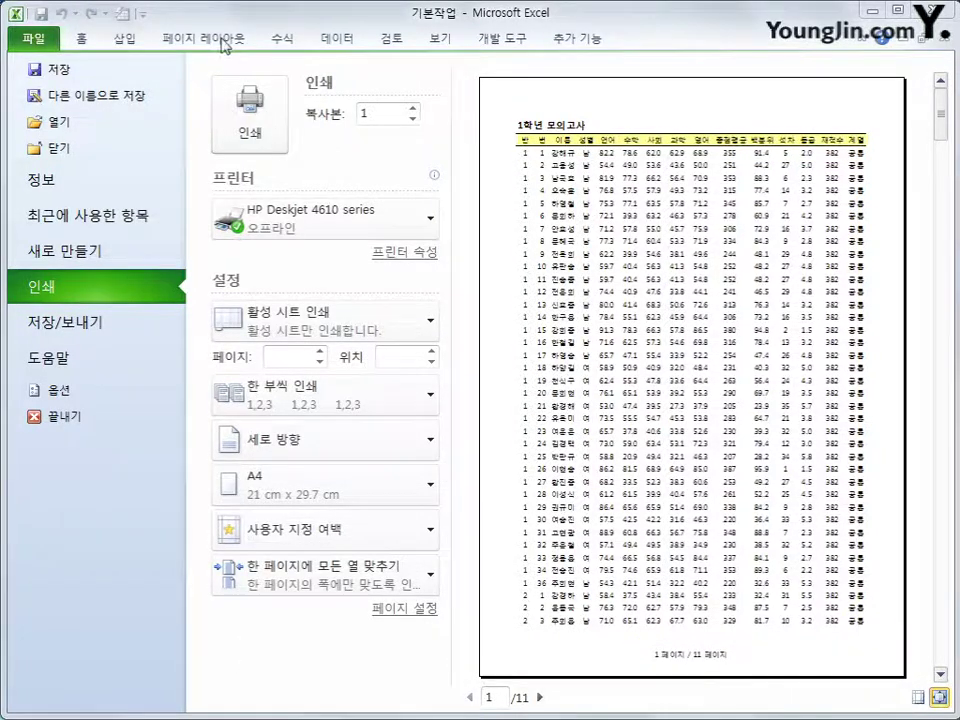
{"action": "left_click", "coordinate": [168, 39]}
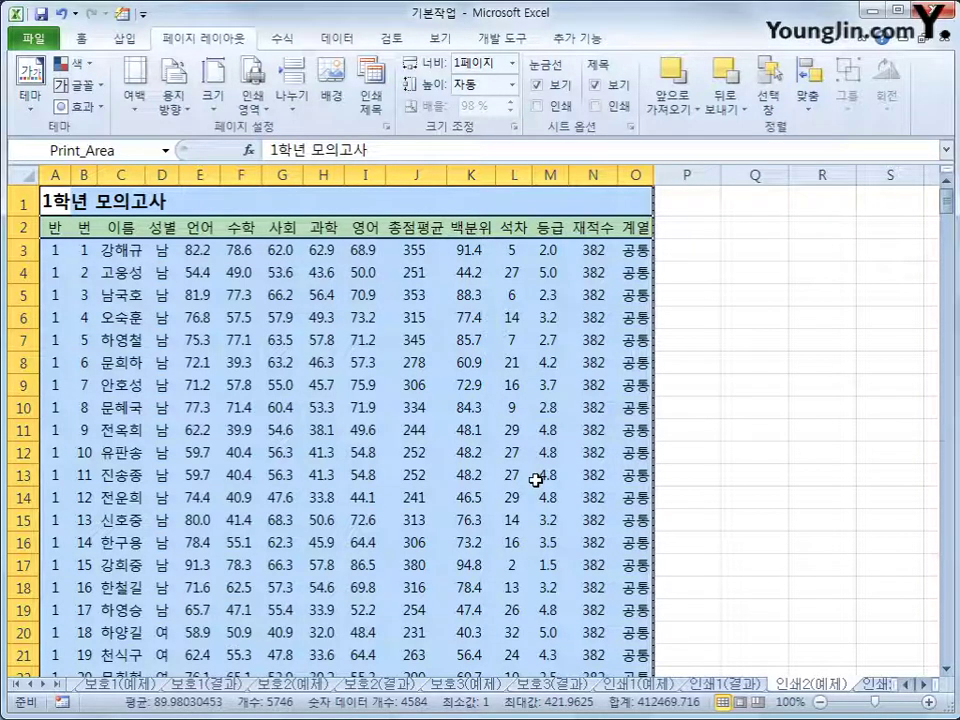
Go to the 인쇄3(예제) sheet with the 2018년 8월 일정표 schedule and preview its printout
{"action": "left_click", "coordinate": [876, 688]}
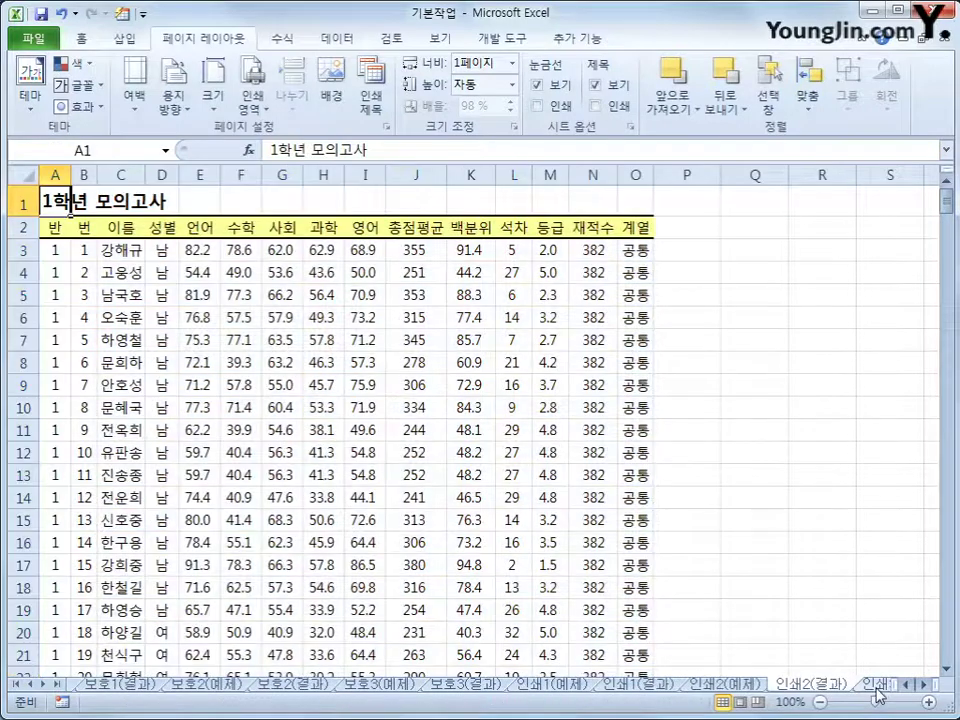
{"action": "left_click", "coordinate": [876, 688]}
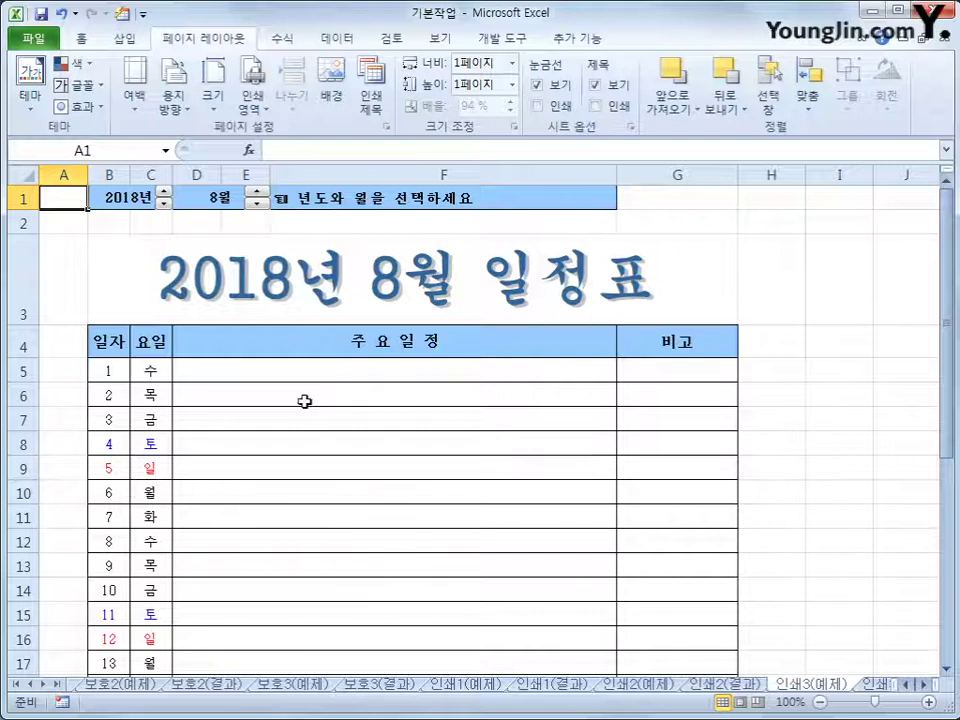
{"action": "left_click", "coordinate": [45, 35]}
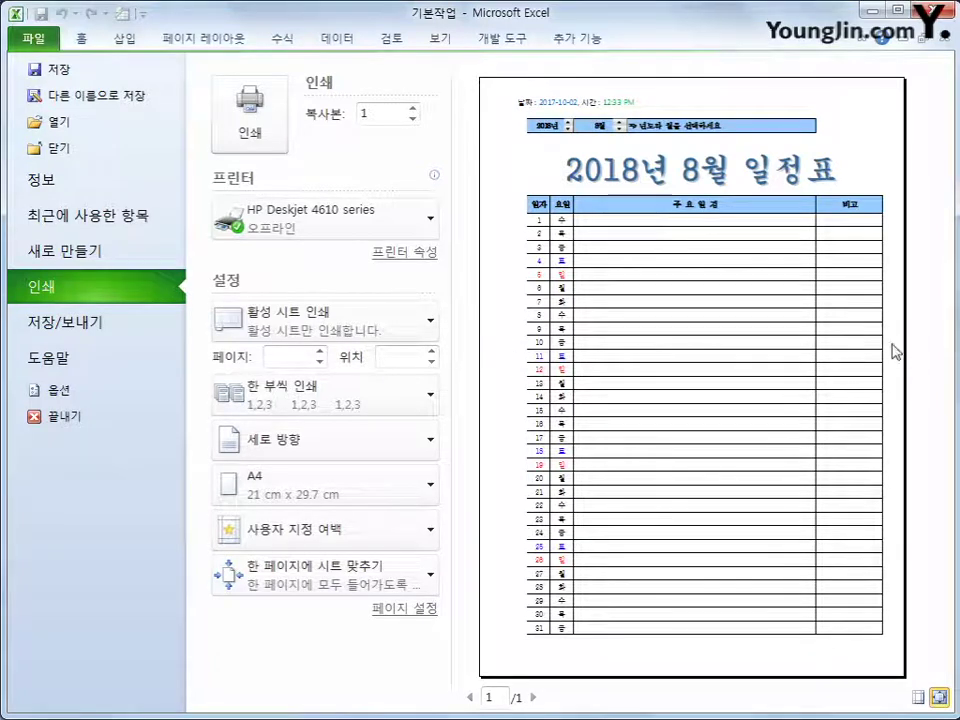
Set the schedule to print centred on the page both horizontally (가로) and vertically (세로) and accept the page setup
{"action": "left_click", "coordinate": [210, 42]}
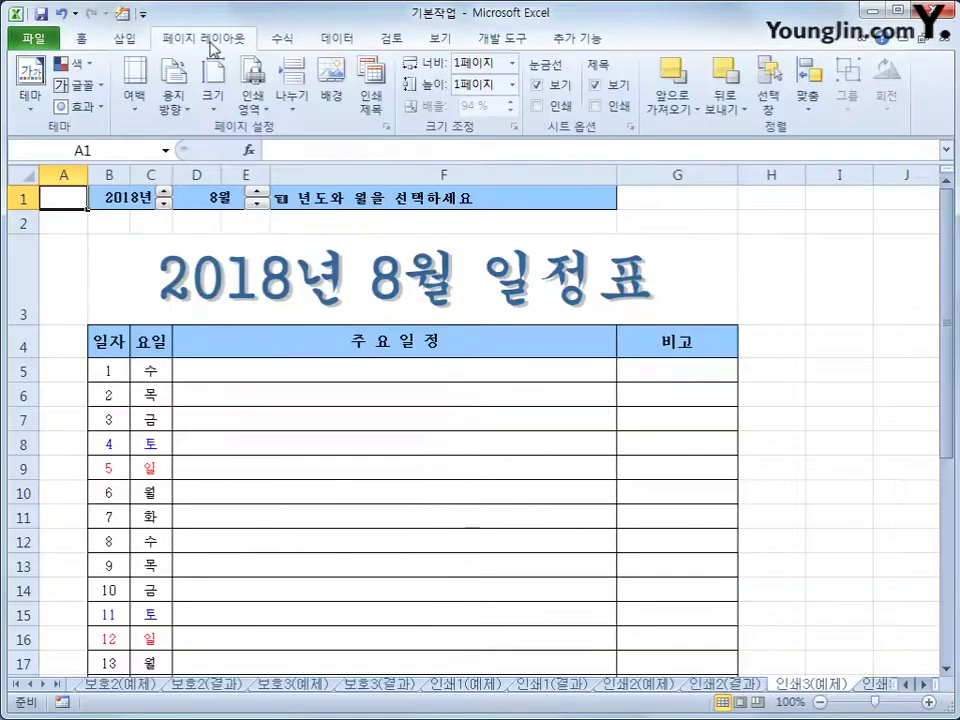
{"action": "left_click", "coordinate": [388, 128]}
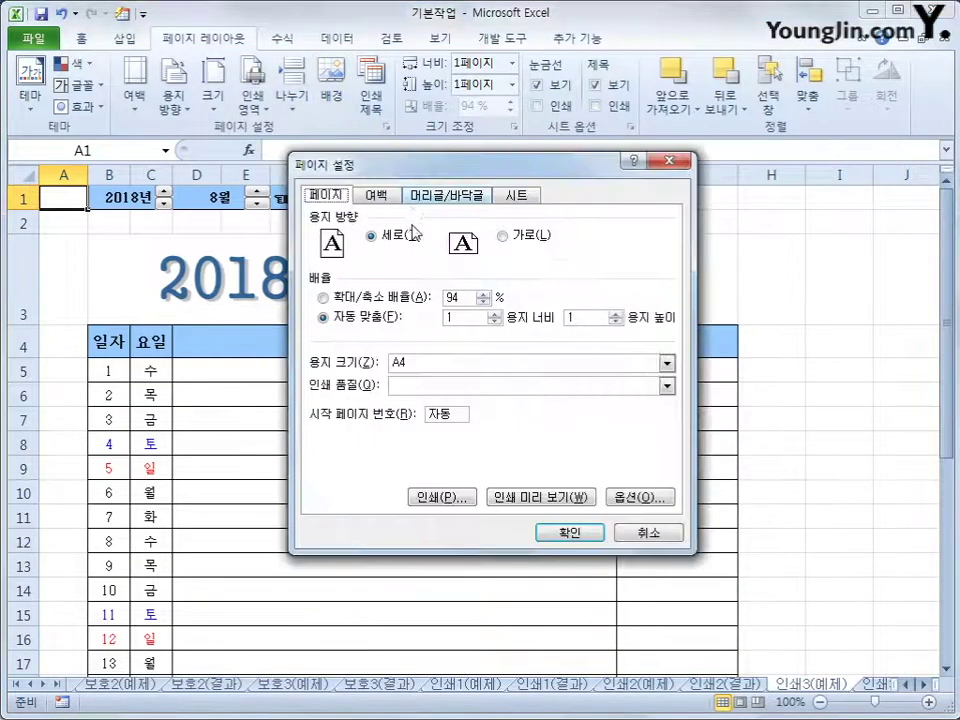
{"action": "left_click", "coordinate": [376, 195]}
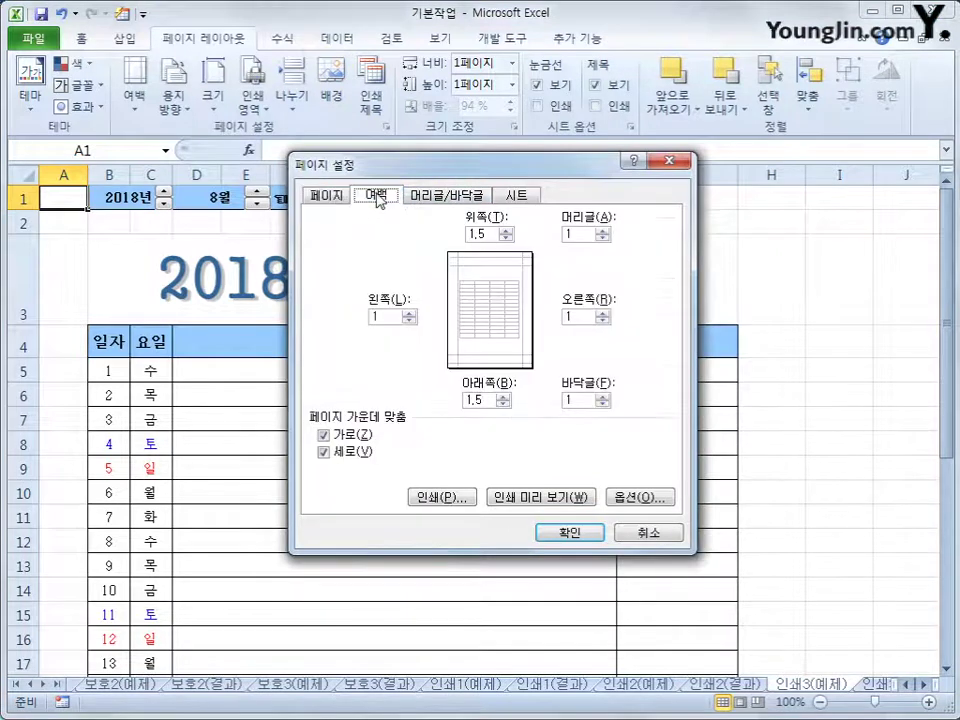
{"action": "left_click", "coordinate": [345, 440]}
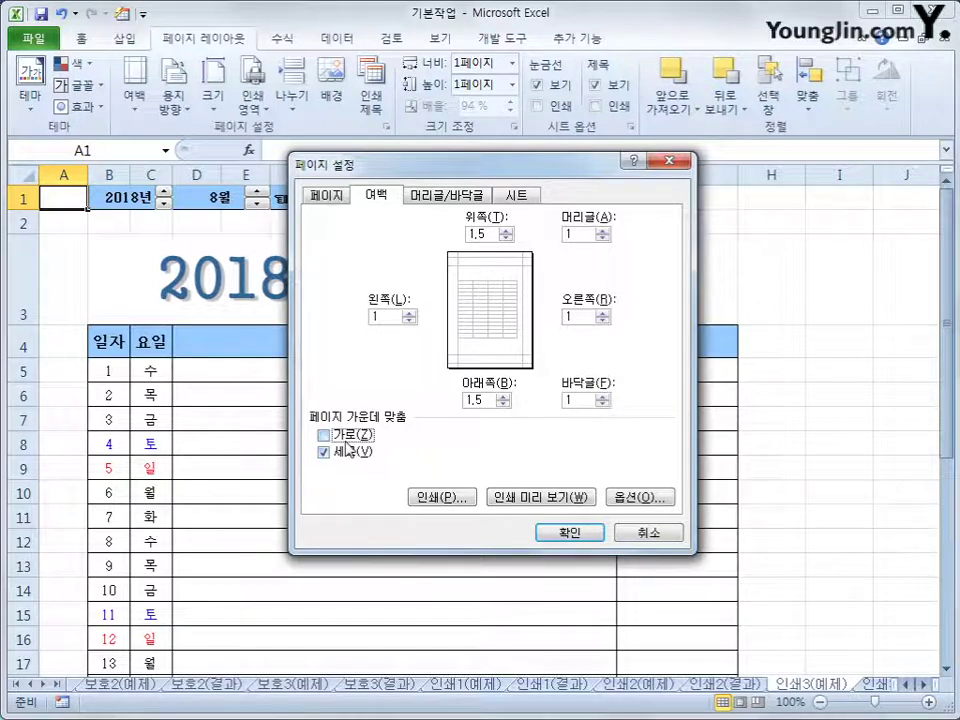
{"action": "left_click", "coordinate": [346, 440]}
{"action": "left_click", "coordinate": [348, 452]}
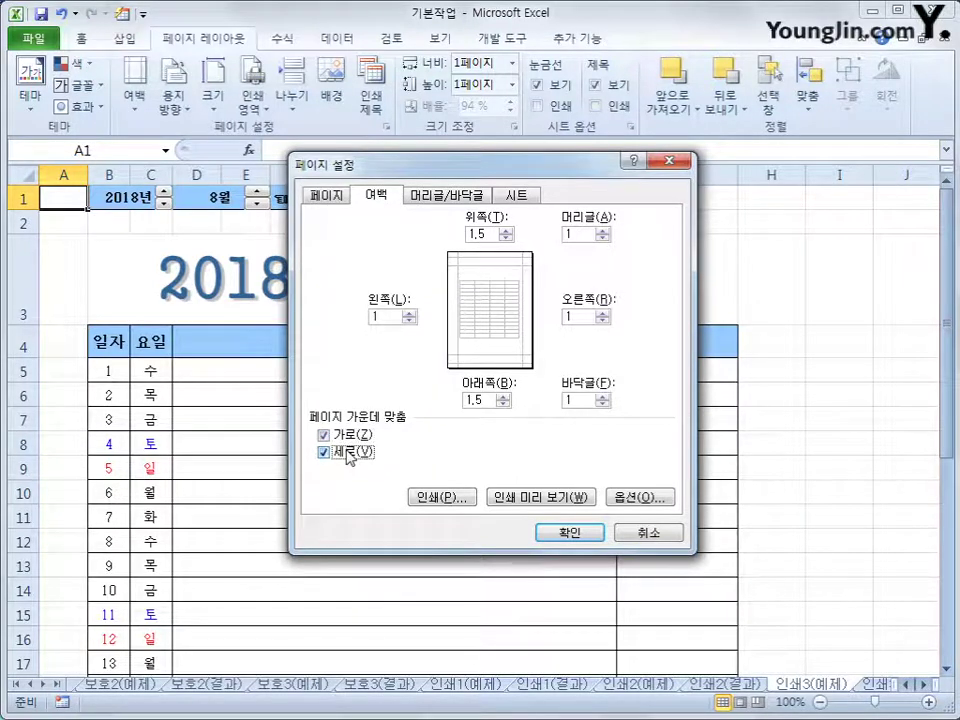
{"action": "left_click", "coordinate": [590, 535]}
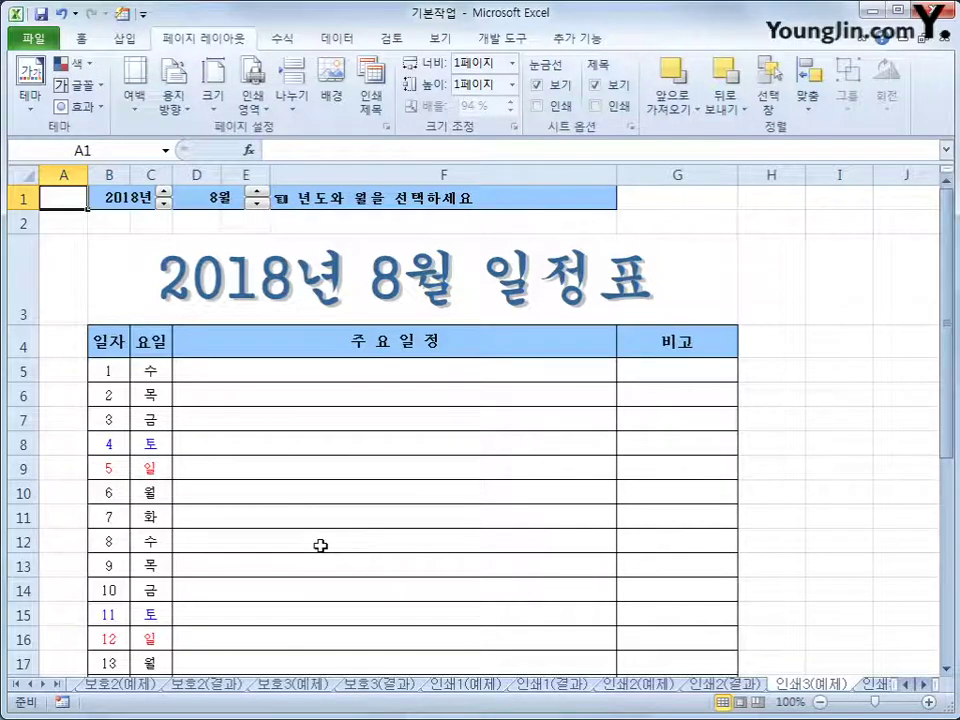
Open the schedule's page header for editing and delete all existing content in the left section (왼쪽 구역)
{"action": "left_click", "coordinate": [387, 128]}
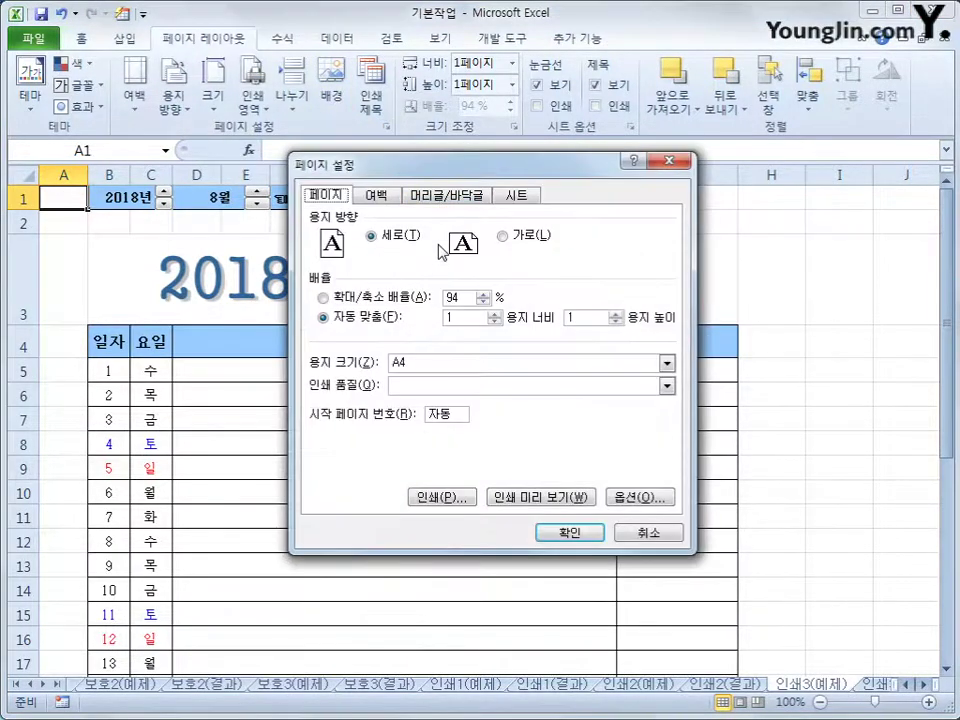
{"action": "left_click", "coordinate": [446, 196]}
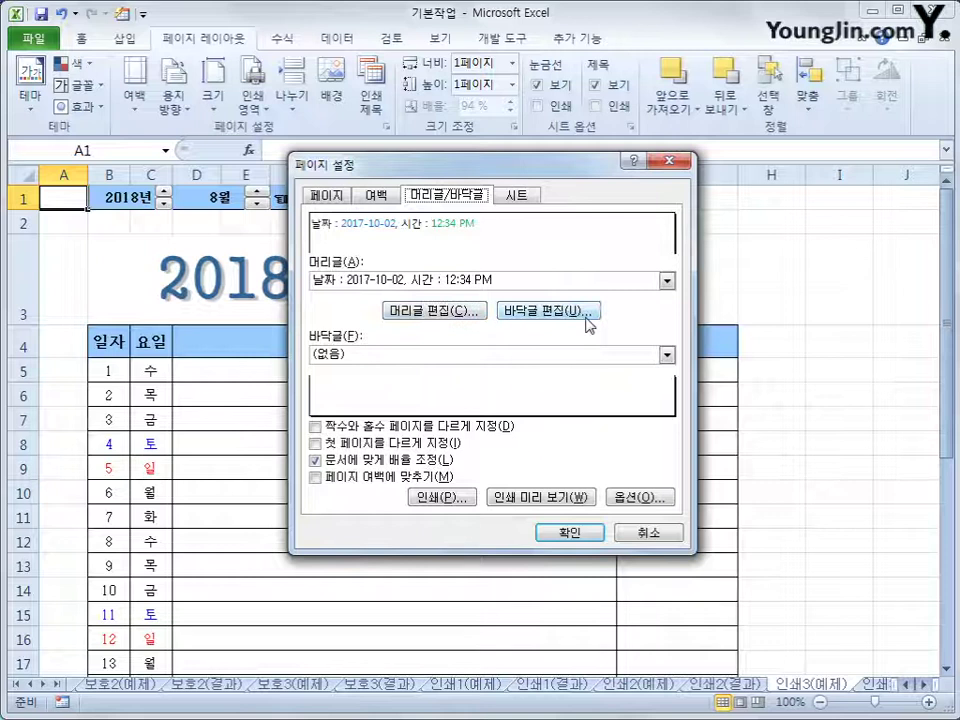
{"action": "left_click", "coordinate": [418, 317]}
{"action": "left_click", "coordinate": [315, 426]}
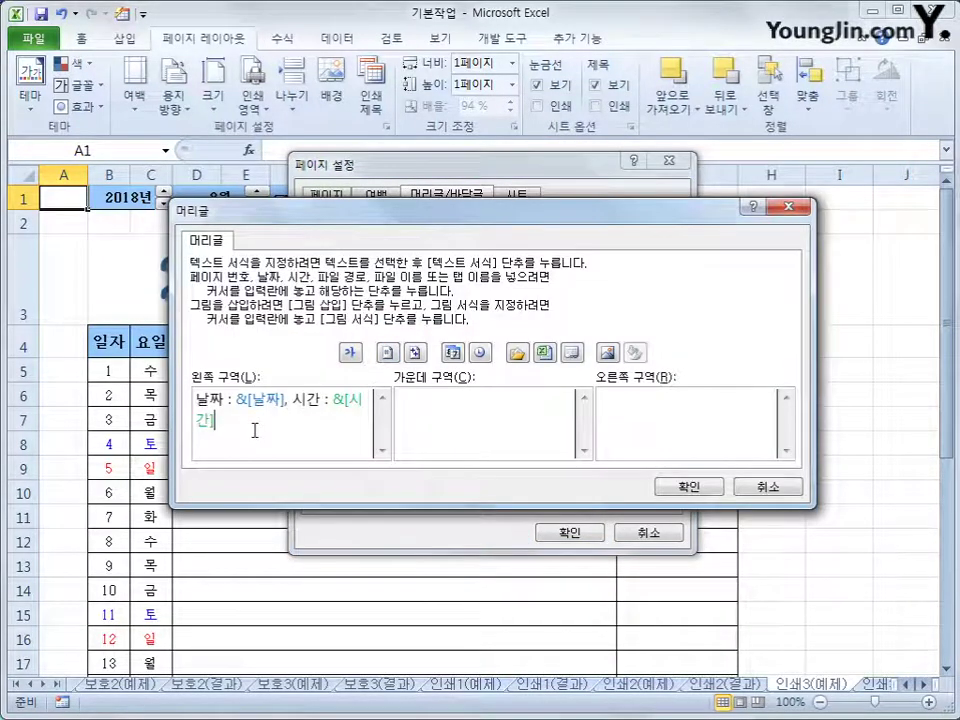
{"action": "left_click_drag", "start_coordinate": [232, 401], "coordinate": [194, 404]}
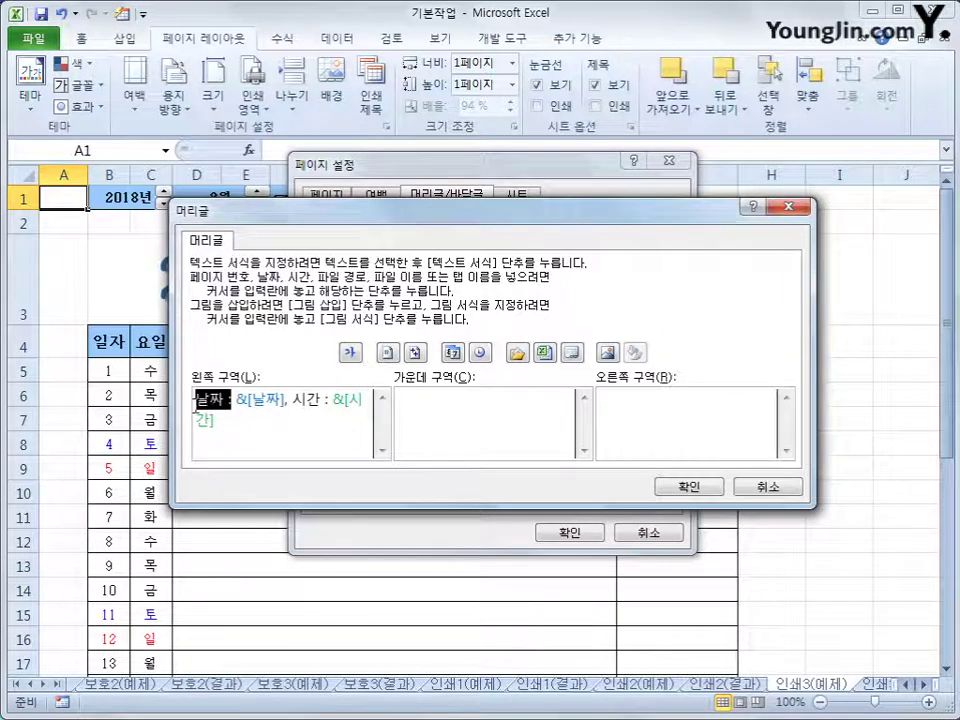
{"action": "left_click", "coordinate": [264, 425]}
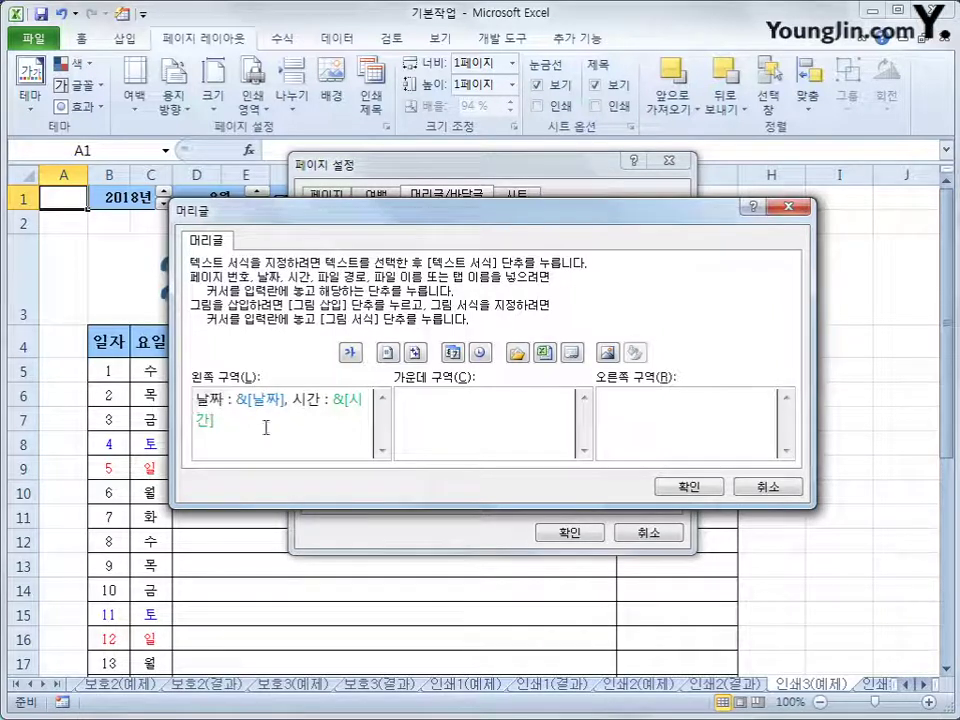
{"action": "left_click_drag", "start_coordinate": [260, 428], "coordinate": [117, 292]}
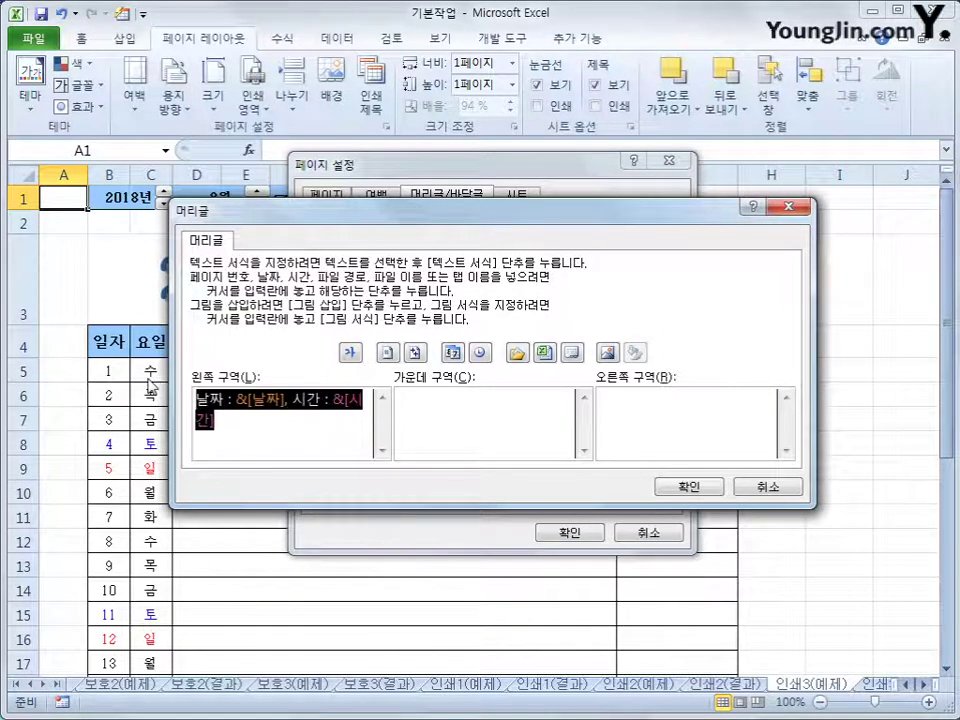
{"action": "key", "text": "Delete"}
Enter the header 날짜 : &[날짜], 시간 : &[시간] in the left section, inserting the date and time codes, and accept it
{"action": "type", "text": "날"}
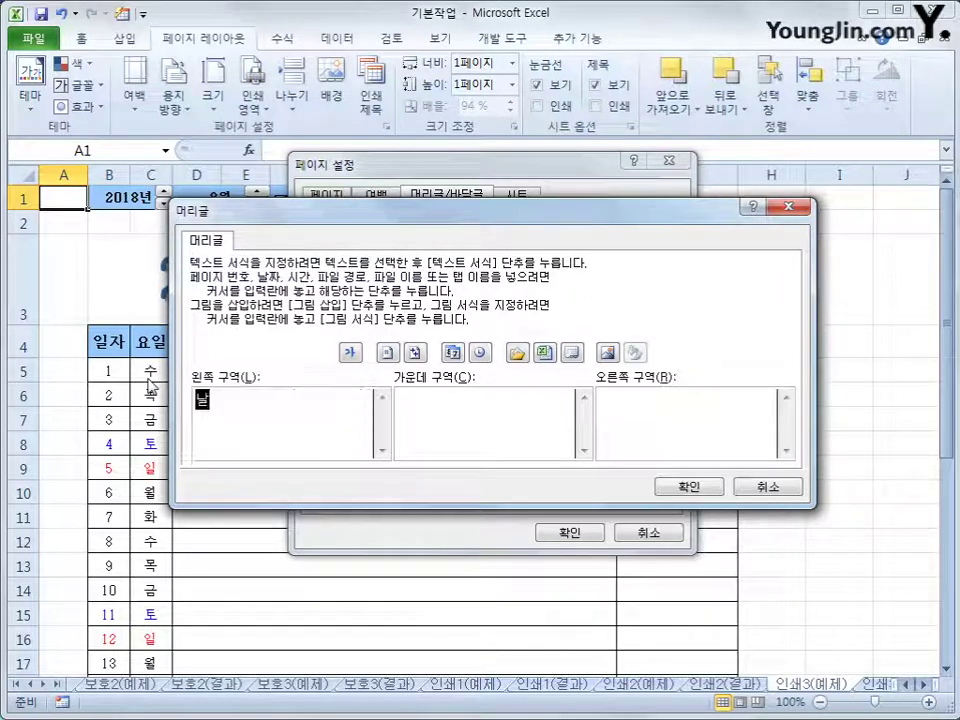
{"action": "type", "text": "짜 :"}
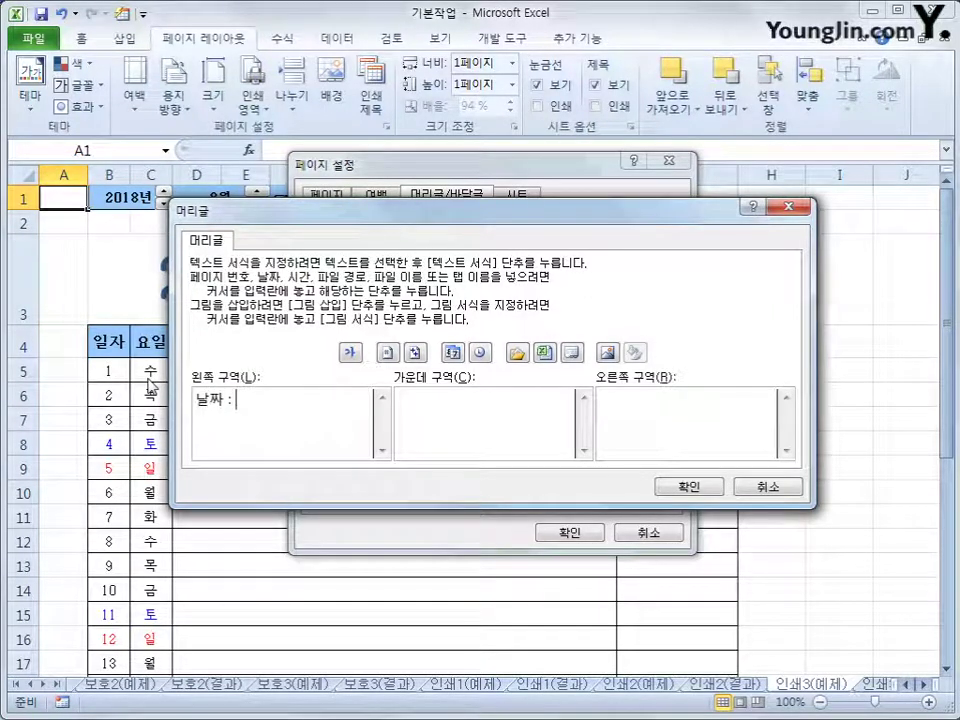
{"action": "left_click", "coordinate": [459, 352]}
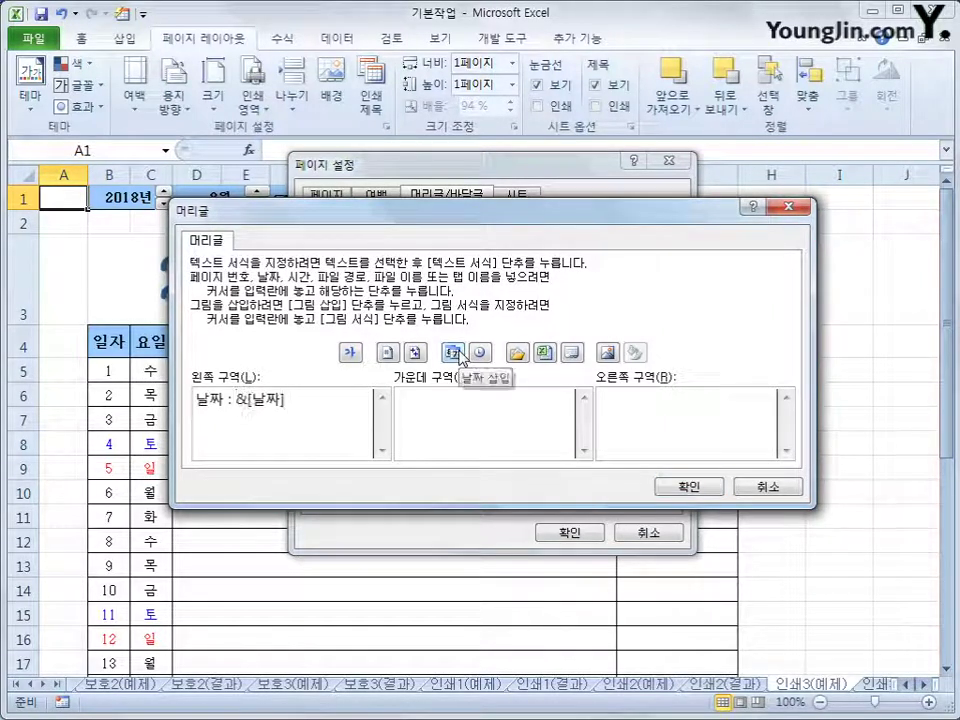
{"action": "type", "text": ","}
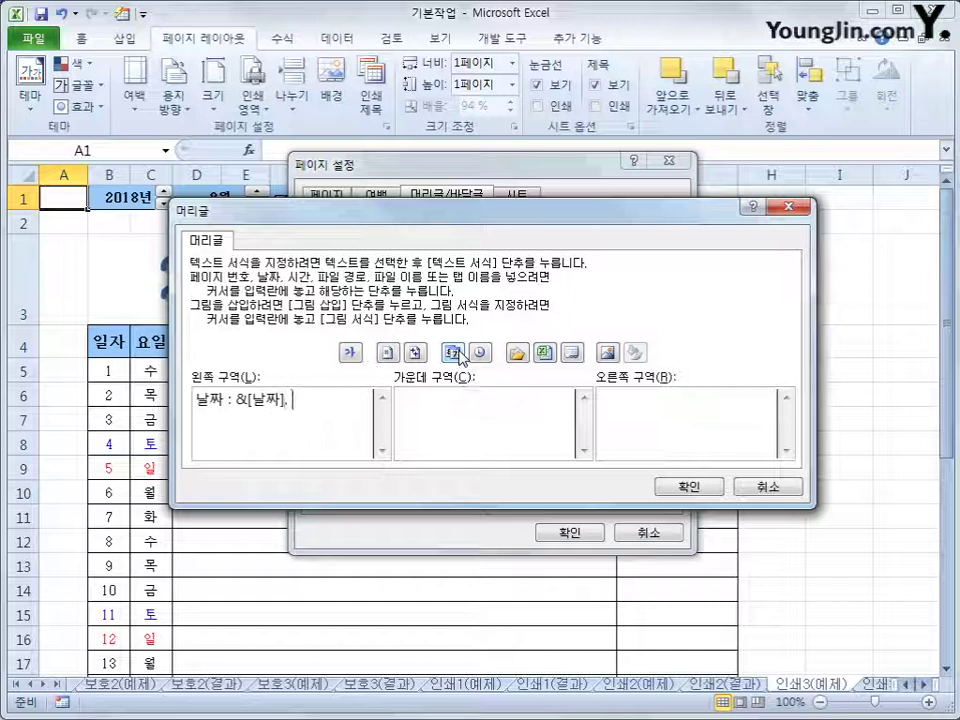
{"action": "type", "text": " 시간 :"}
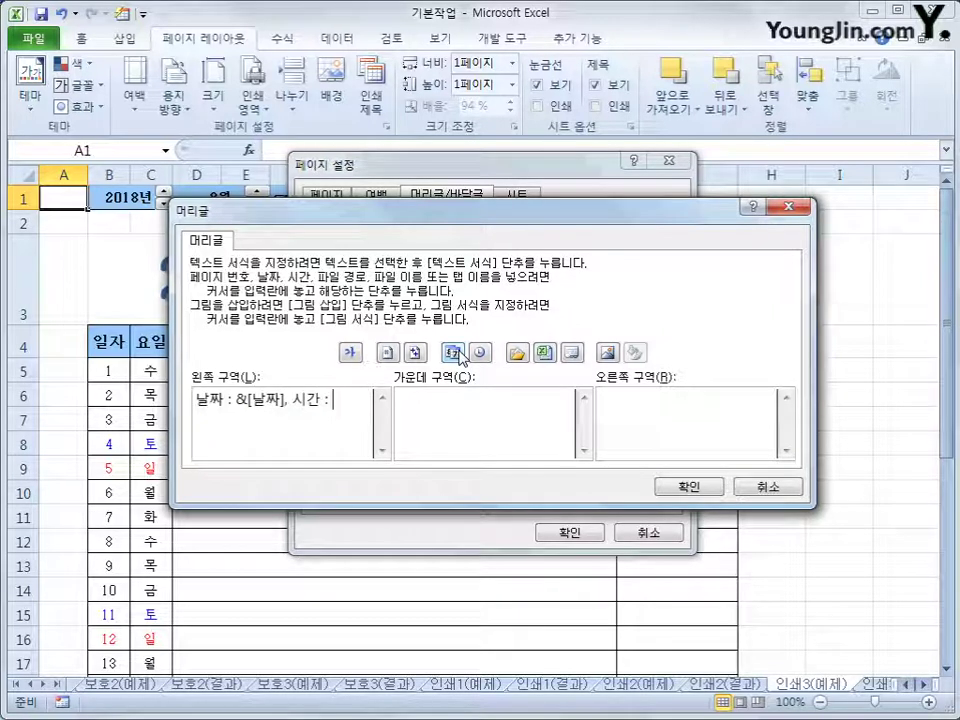
{"action": "left_click", "coordinate": [478, 355]}
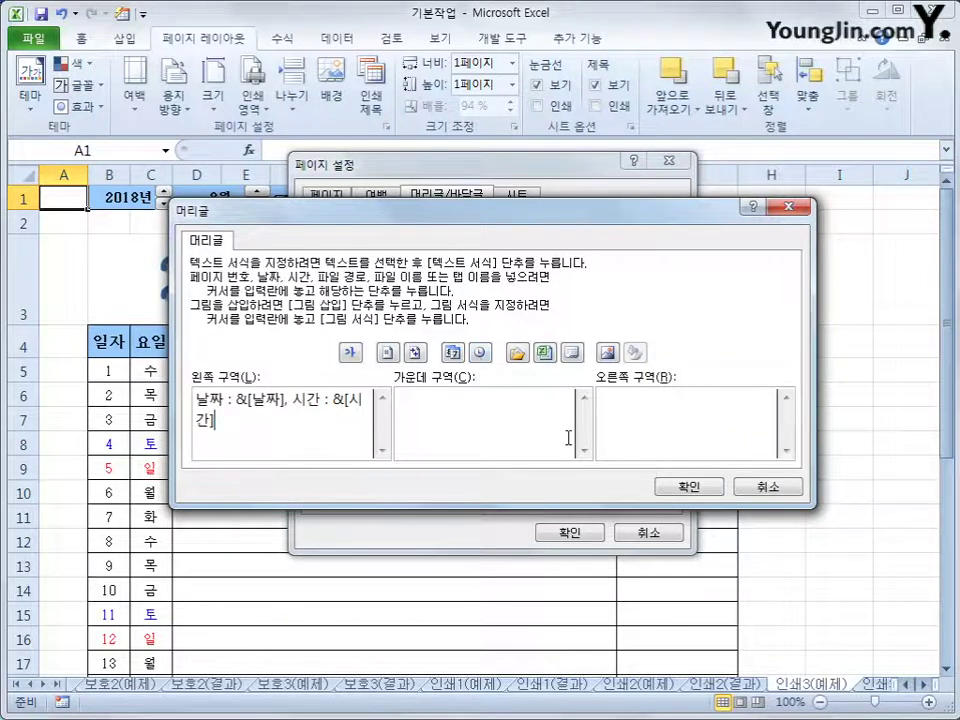
{"action": "left_click", "coordinate": [683, 487]}
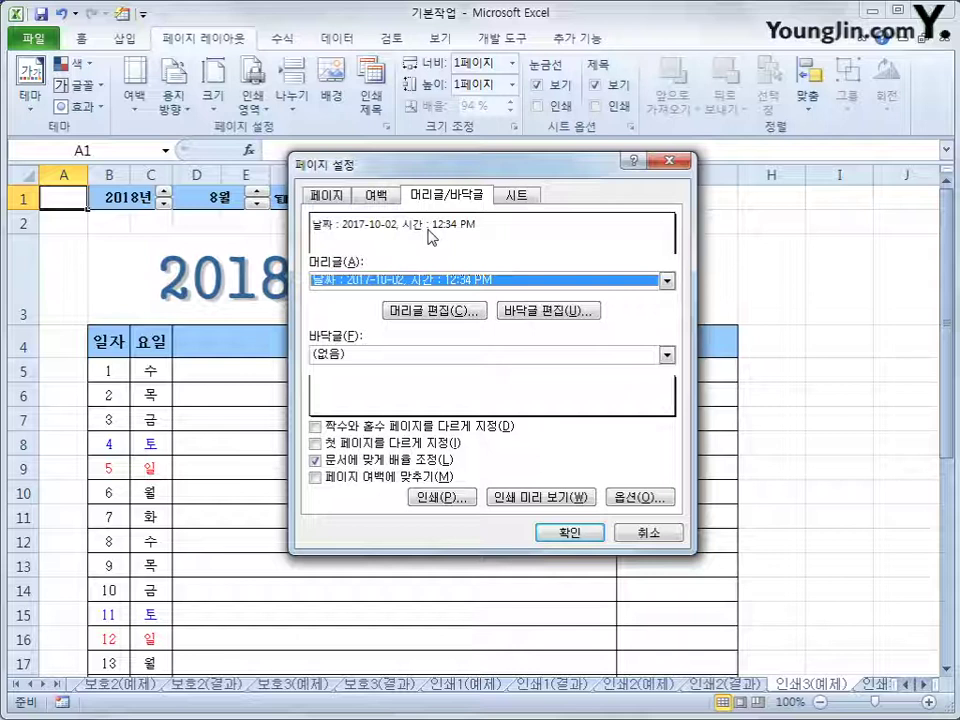
Reopen the header for editing and set the font colour of the date code &[날짜] to standard blue
{"action": "left_click", "coordinate": [434, 311]}
{"action": "left_click", "coordinate": [281, 432]}
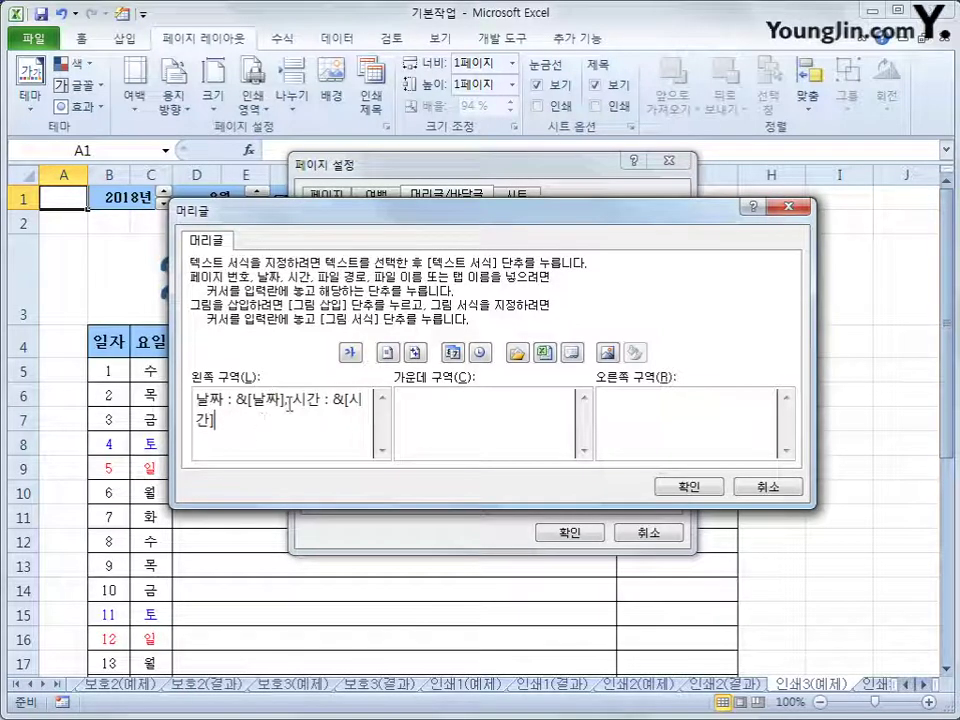
{"action": "left_click_drag", "start_coordinate": [282, 400], "coordinate": [238, 400]}
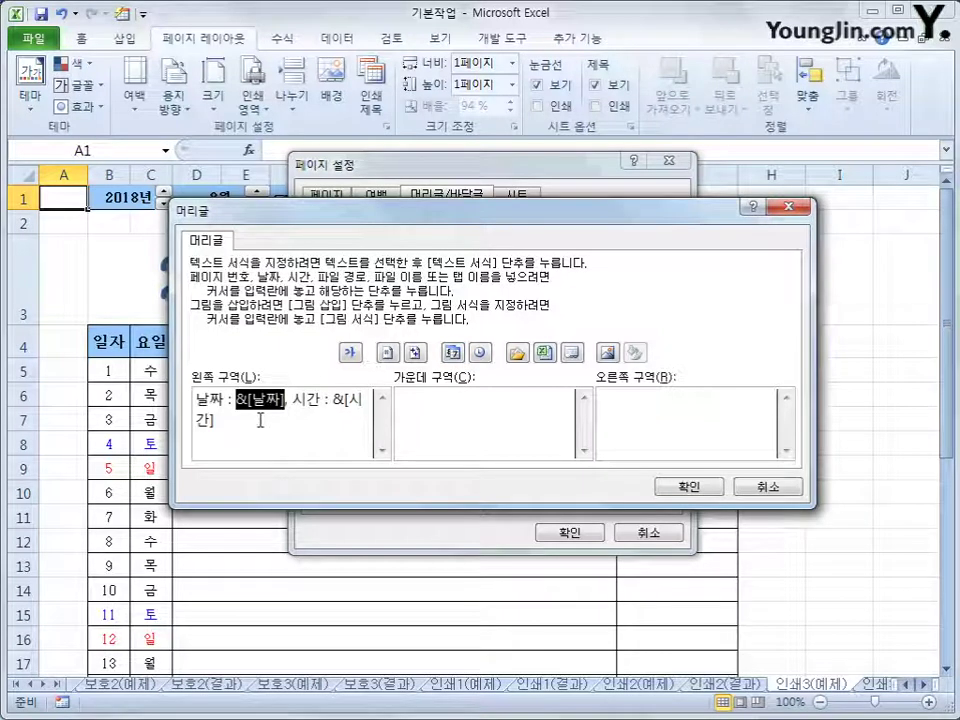
{"action": "left_click", "coordinate": [349, 354]}
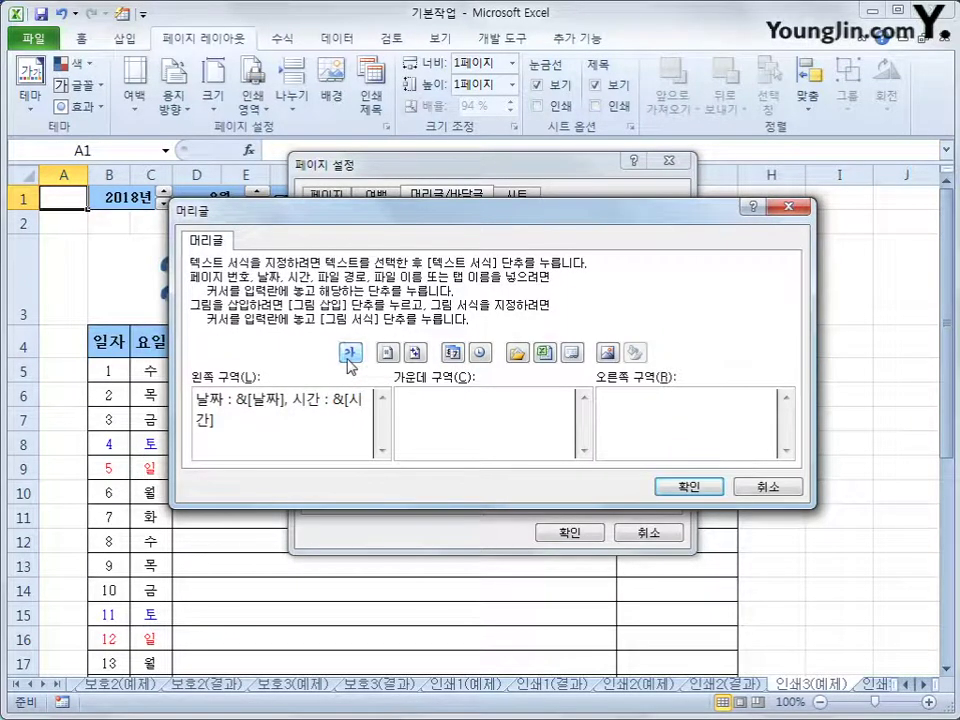
{"action": "left_click", "coordinate": [556, 353]}
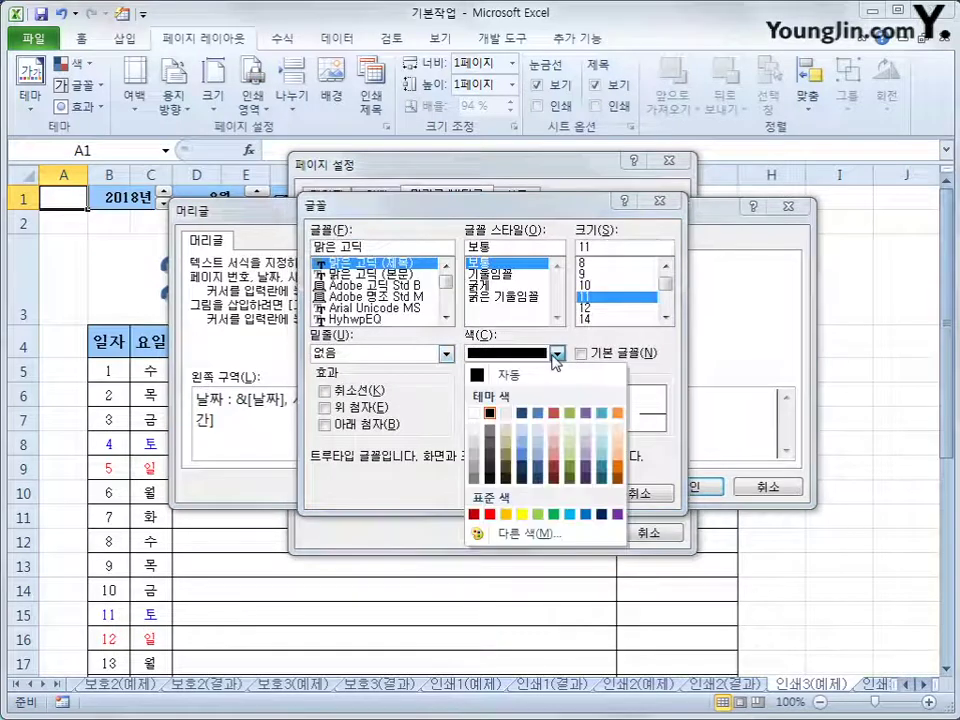
{"action": "left_click", "coordinate": [585, 515]}
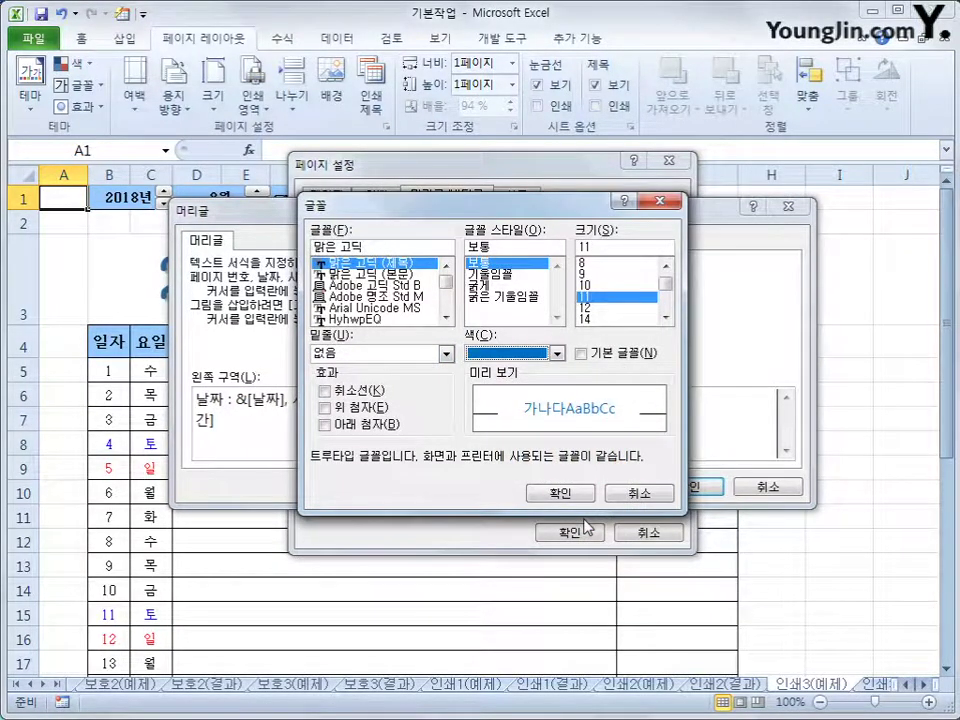
{"action": "left_click", "coordinate": [574, 491]}
Set the font colour of the header's time code &[시간] to standard green and accept the header
{"action": "left_click", "coordinate": [335, 400]}
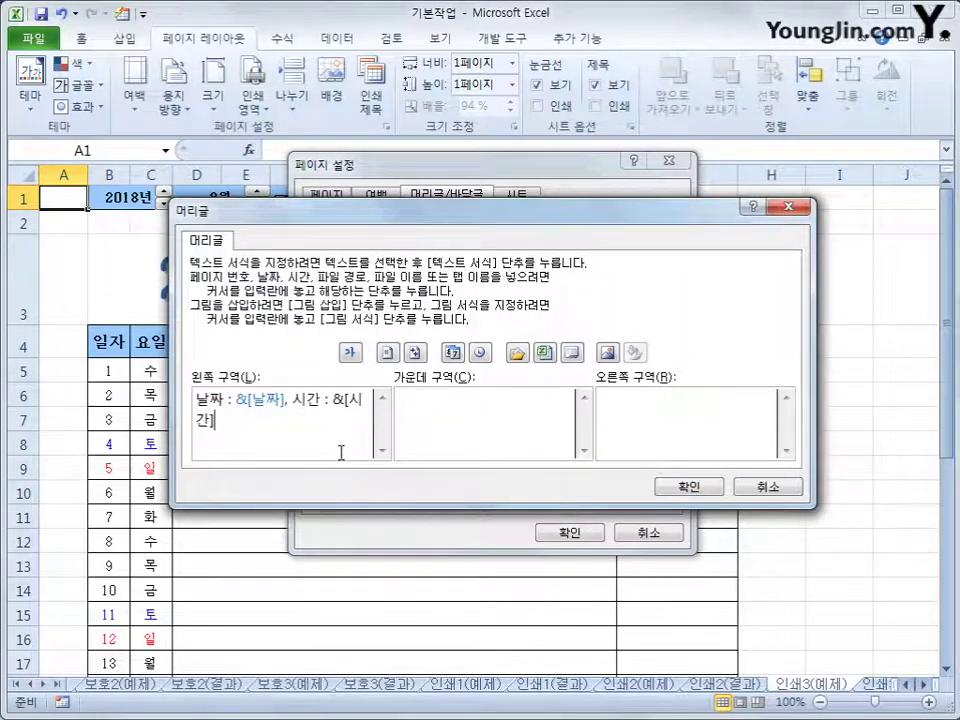
{"action": "left_click_drag", "start_coordinate": [335, 400], "coordinate": [343, 421]}
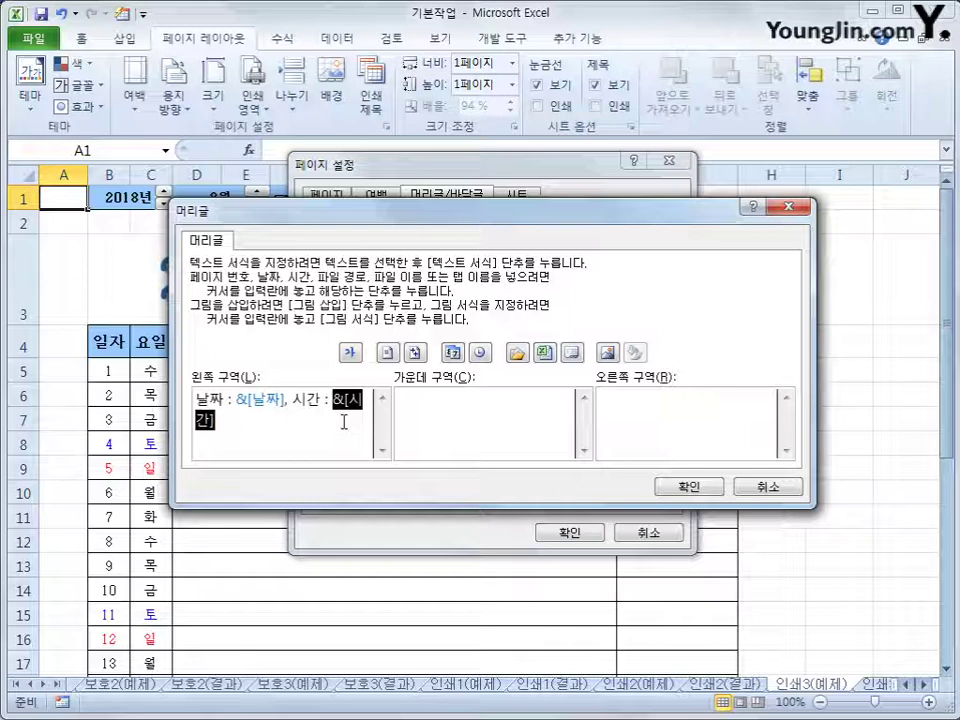
{"action": "left_click", "coordinate": [349, 352]}
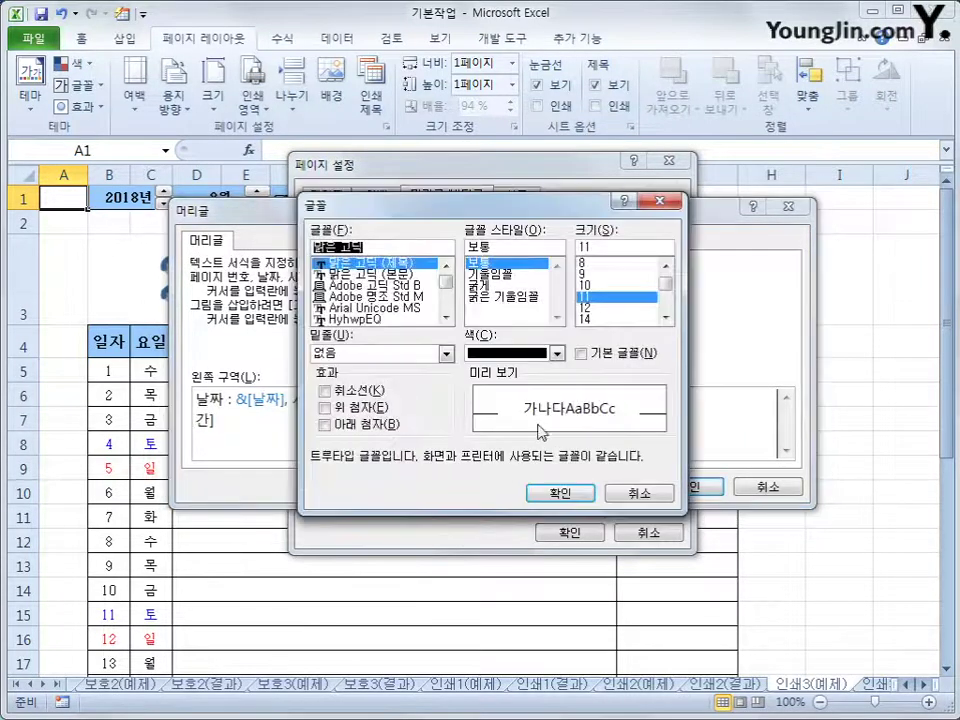
{"action": "left_click", "coordinate": [555, 355]}
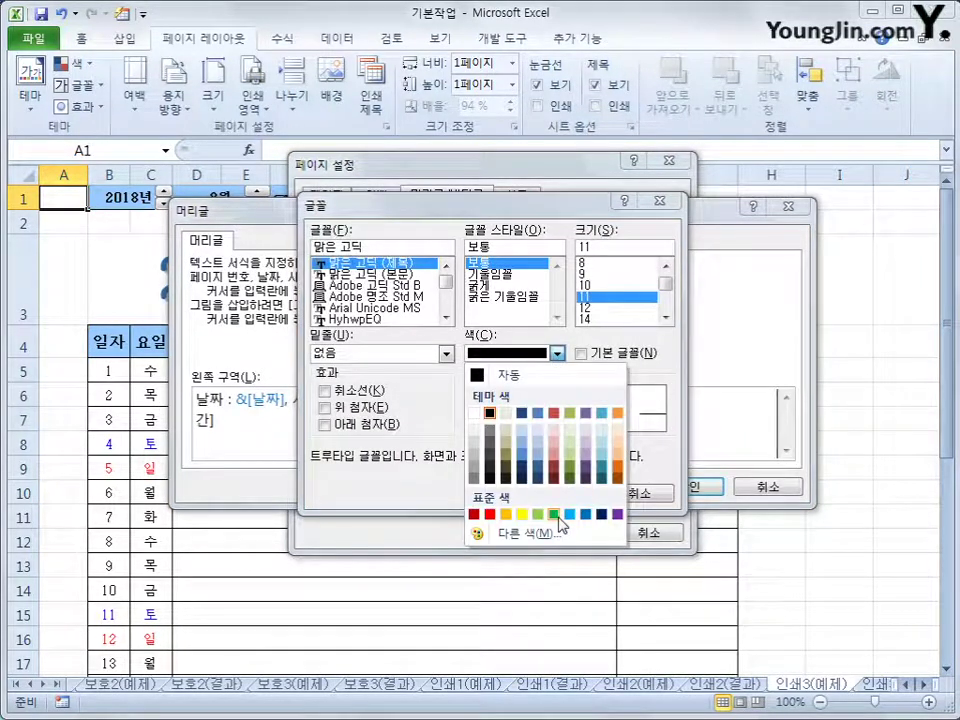
{"action": "left_click", "coordinate": [555, 515]}
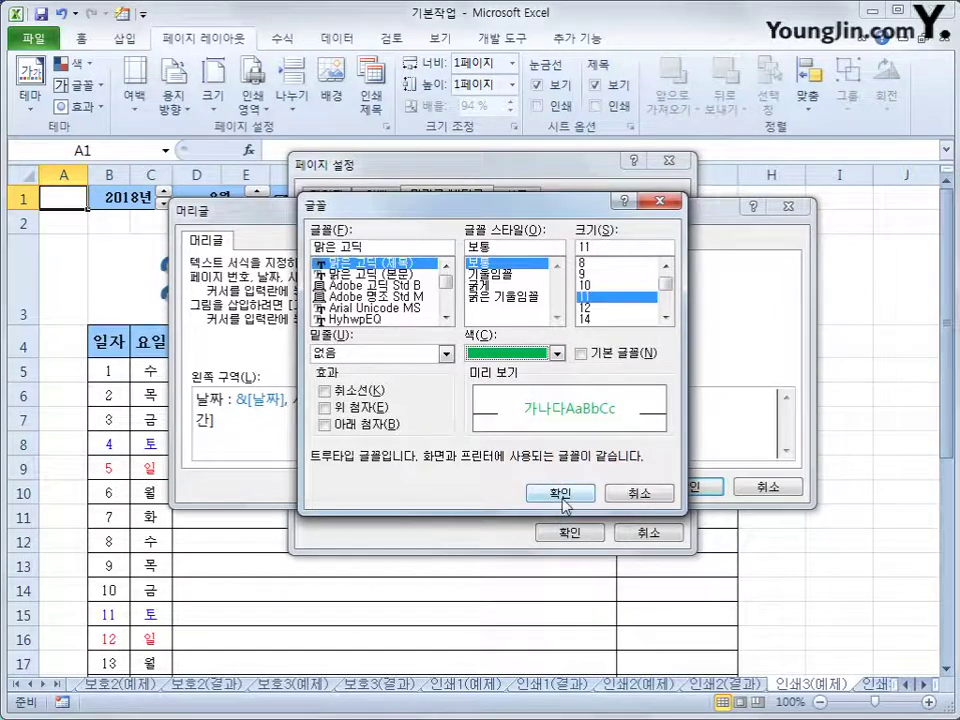
{"action": "left_click", "coordinate": [562, 491]}
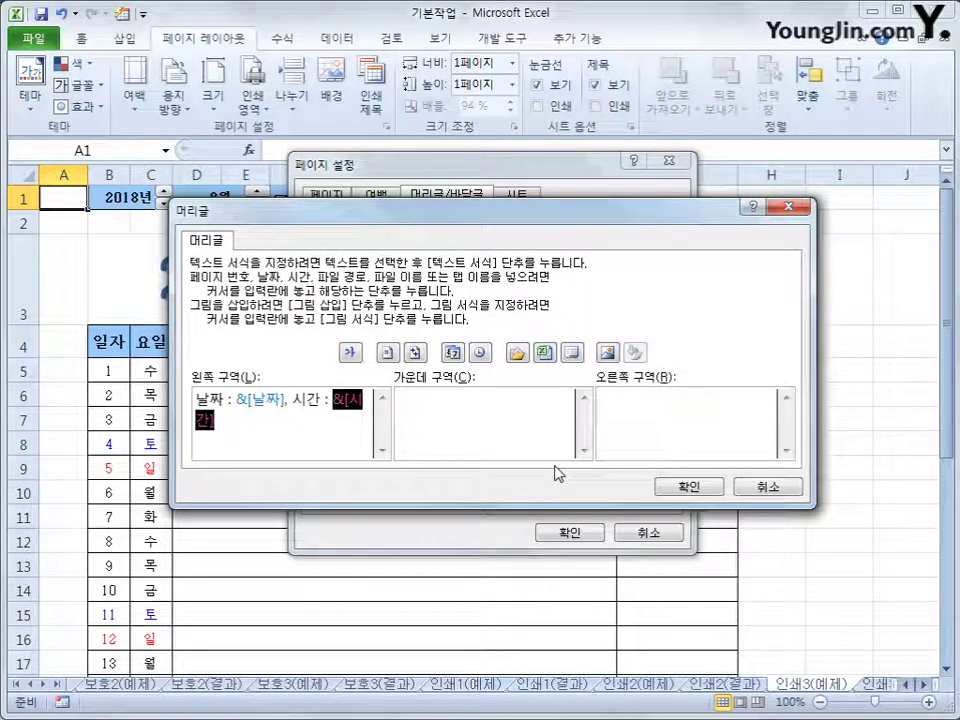
{"action": "left_click", "coordinate": [343, 438]}
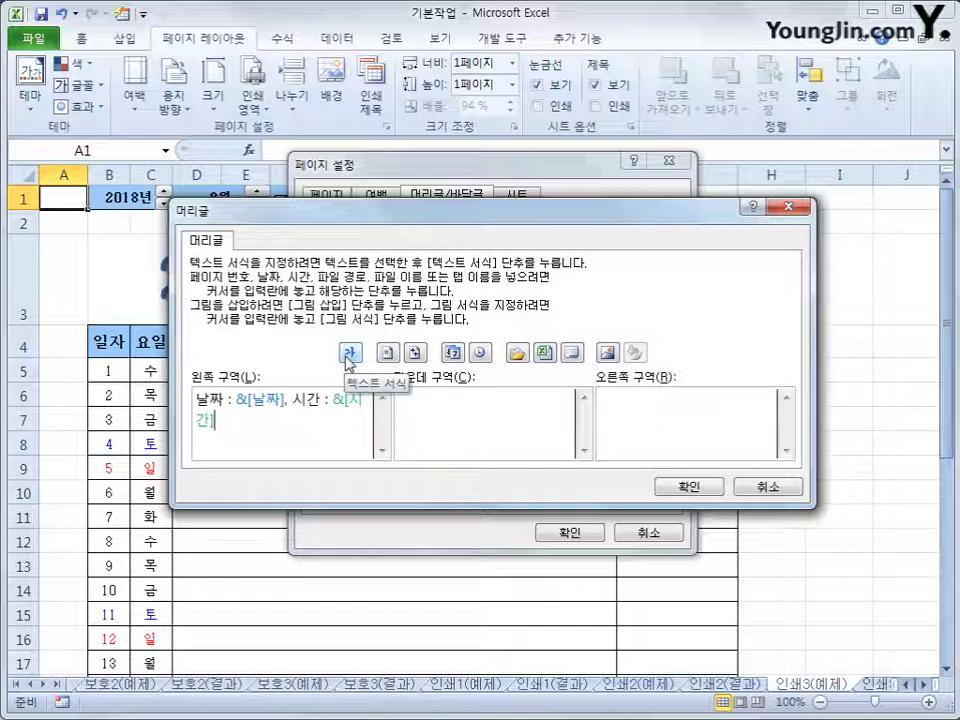
{"action": "left_click", "coordinate": [683, 486]}
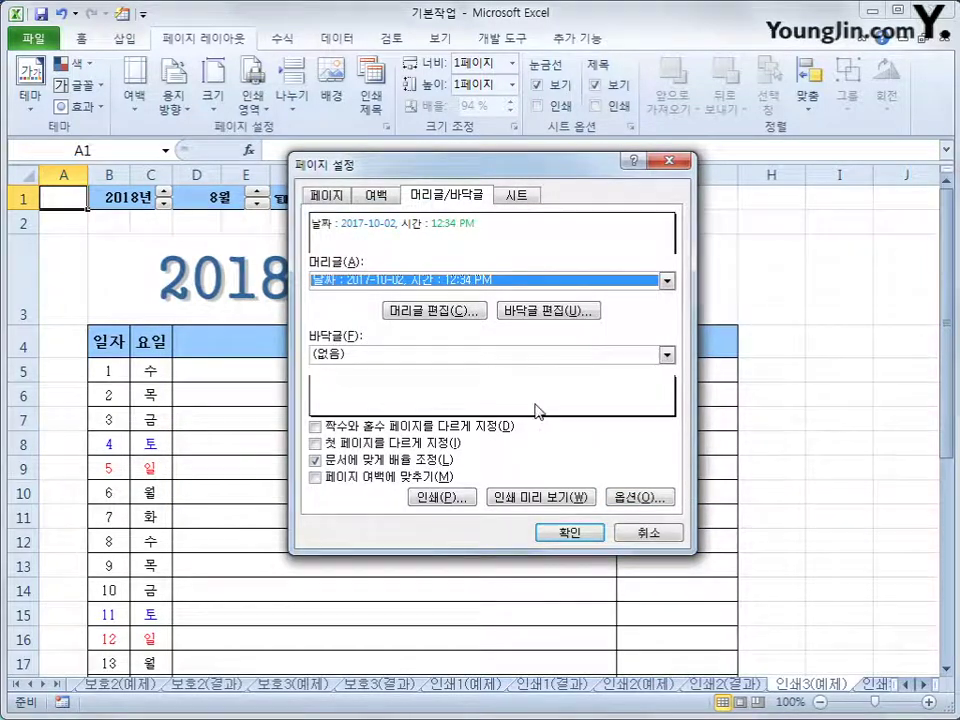
Set the schedule sheet's print area (인쇄 영역) to $B$3:$G$35, from the title through the row for day 31
{"action": "left_click", "coordinate": [517, 195]}
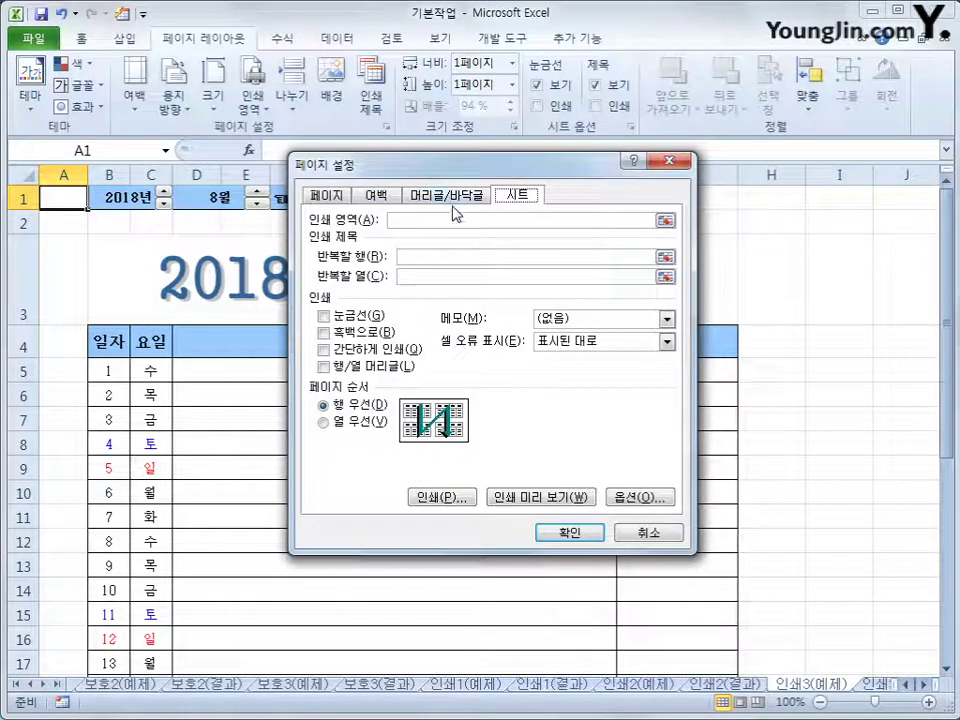
{"action": "left_click", "coordinate": [446, 220]}
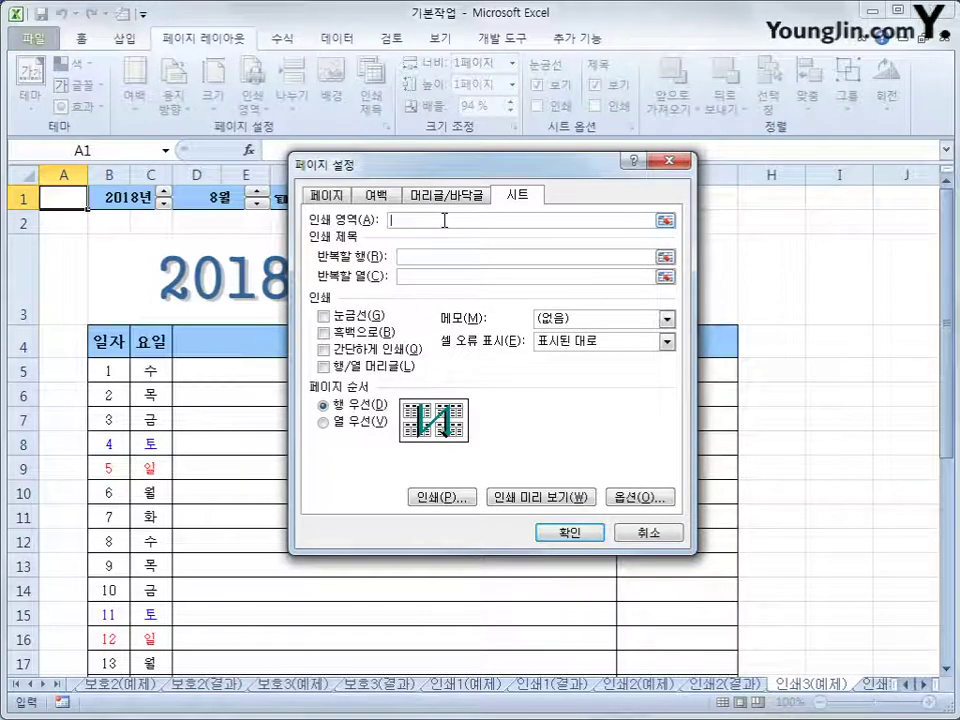
{"action": "left_click", "coordinate": [137, 282]}
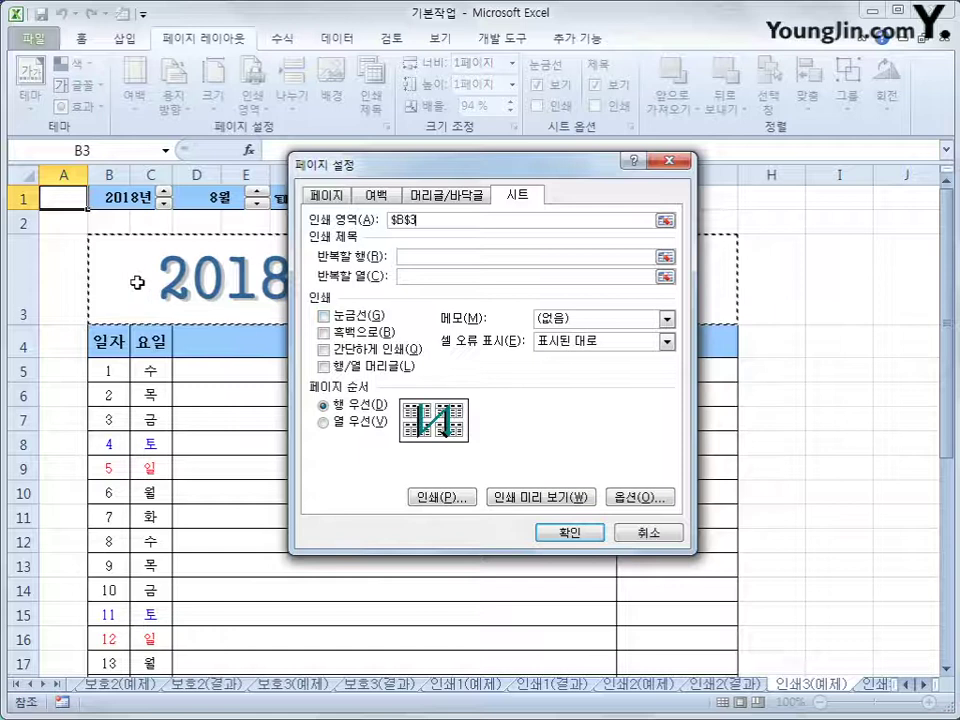
{"action": "left_click_drag", "start_coordinate": [137, 282], "coordinate": [156, 636]}
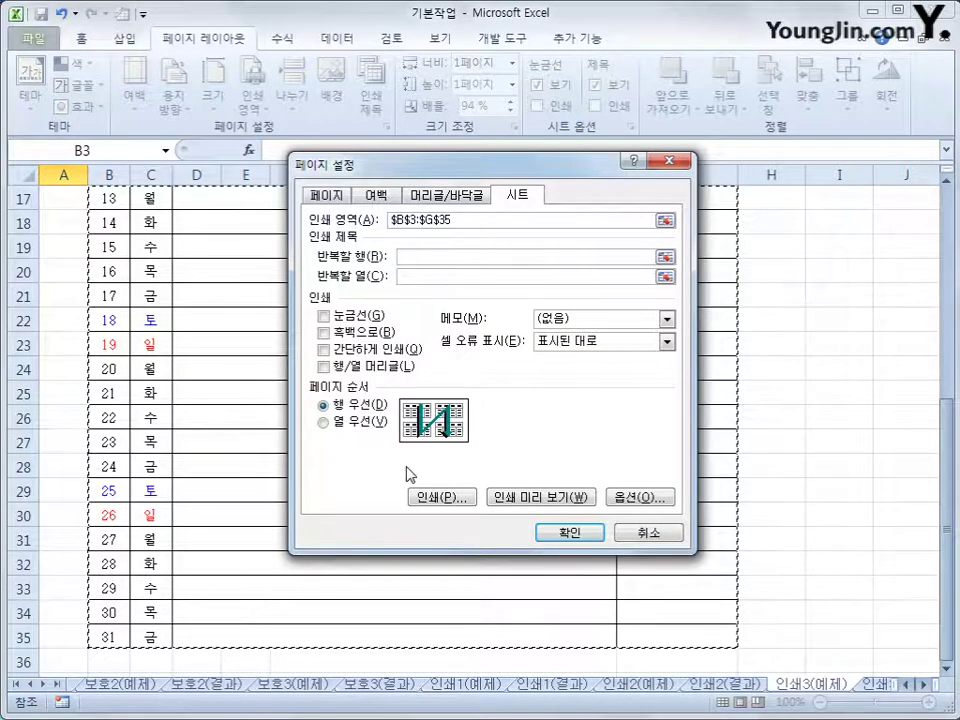
{"action": "left_click_drag", "start_coordinate": [945, 440], "coordinate": [945, 360]}
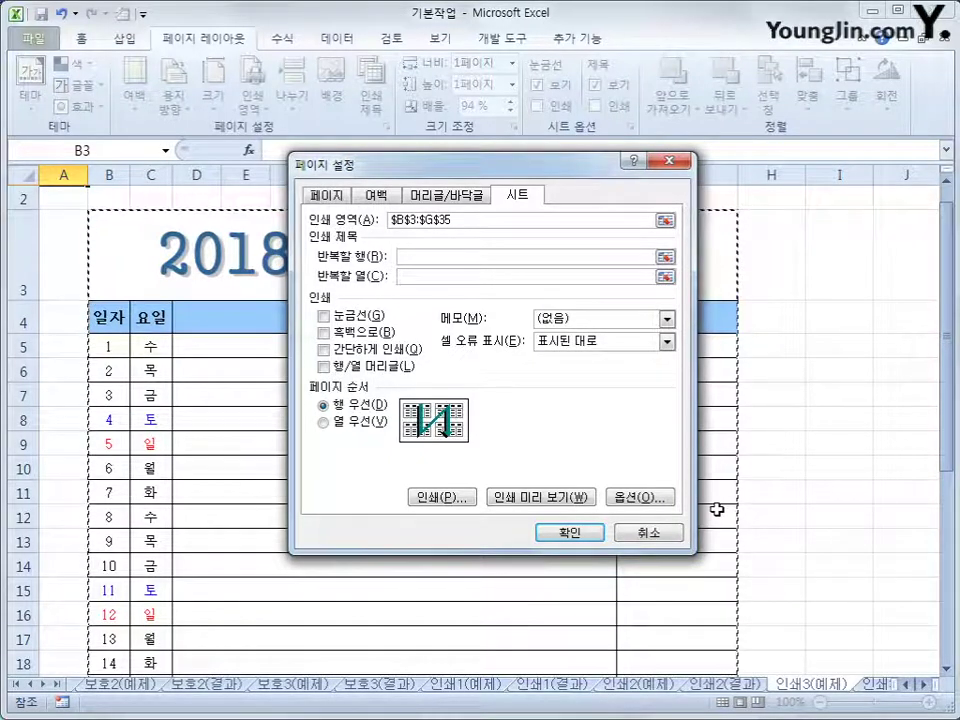
Set the page scaling to 자동 맞춤 at 1 page wide by 1 page tall and display the print preview
{"action": "left_click", "coordinate": [340, 197]}
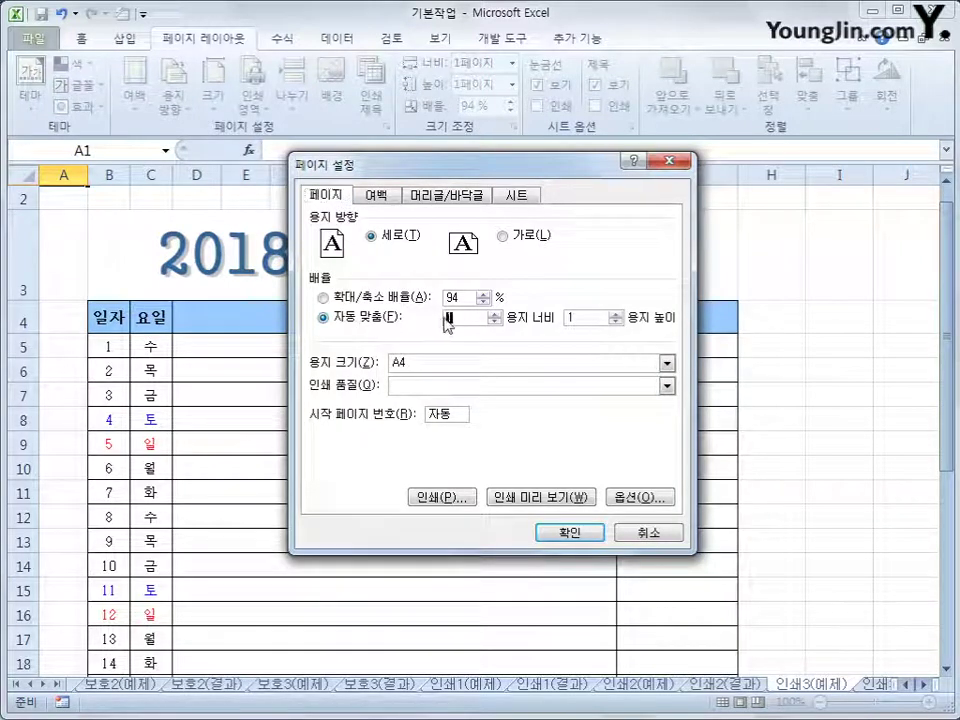
{"action": "left_click", "coordinate": [595, 319]}
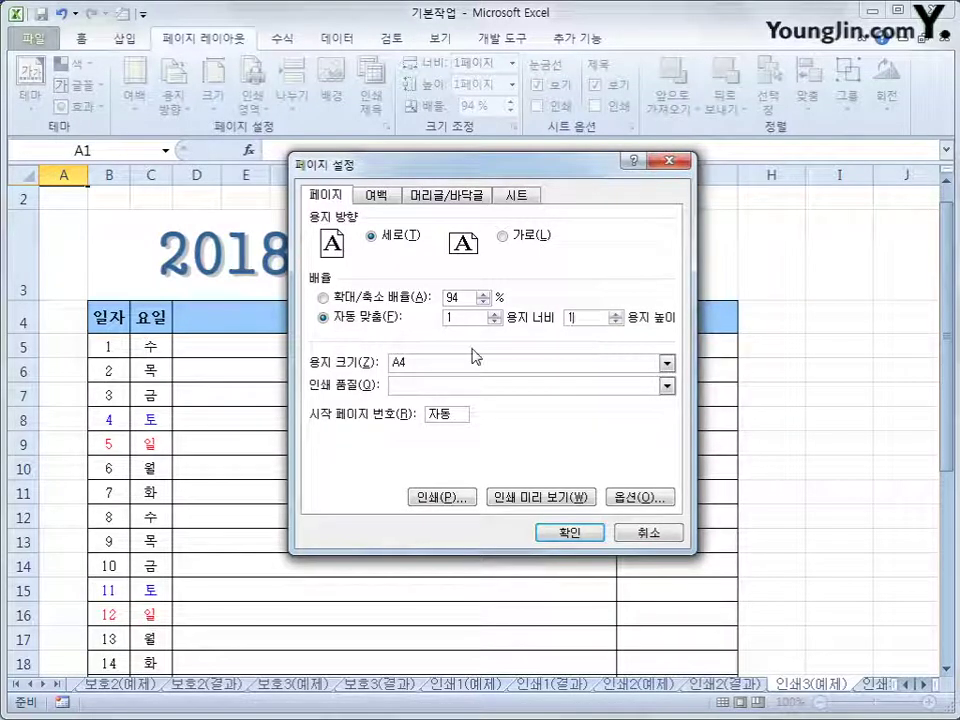
{"action": "left_click", "coordinate": [400, 298]}
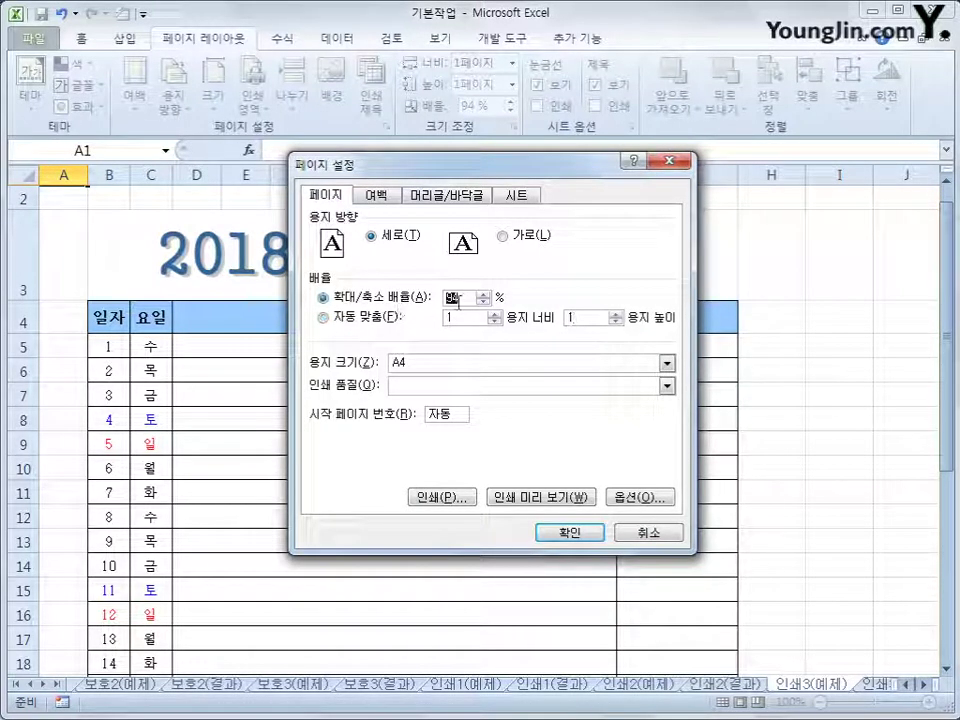
{"action": "left_click", "coordinate": [350, 318]}
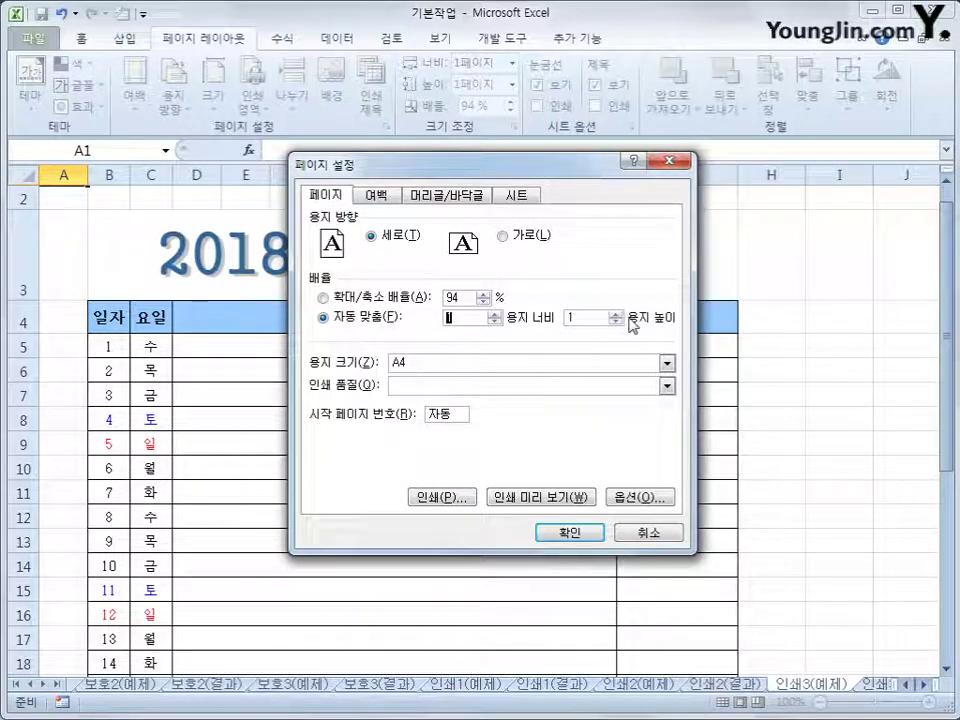
{"action": "left_click", "coordinate": [563, 494]}
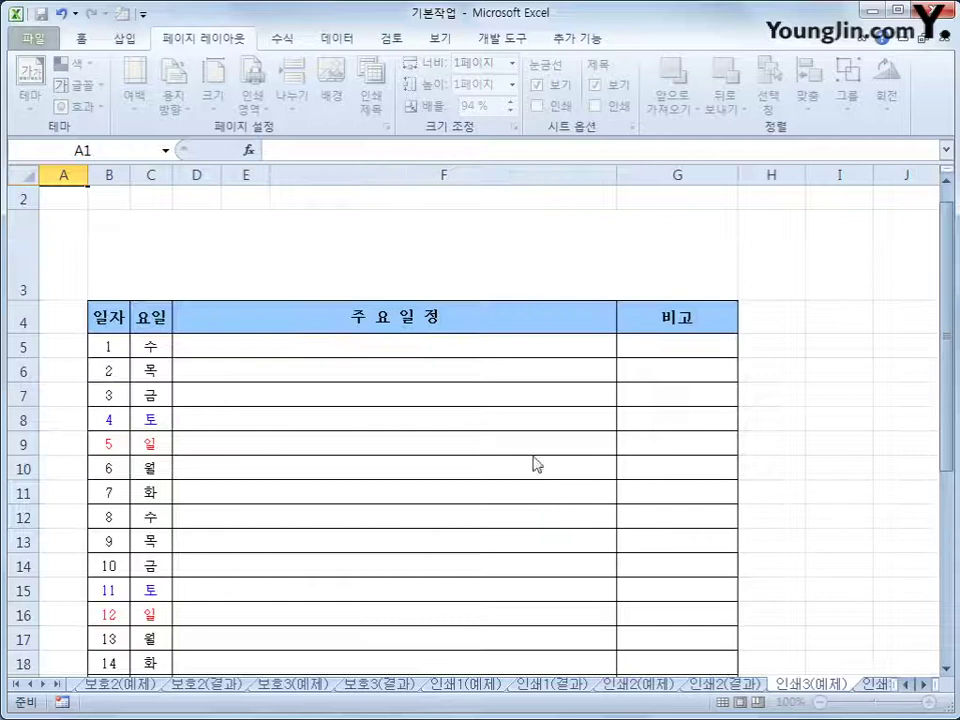
{"action": "key", "text": "ctrl+p"}
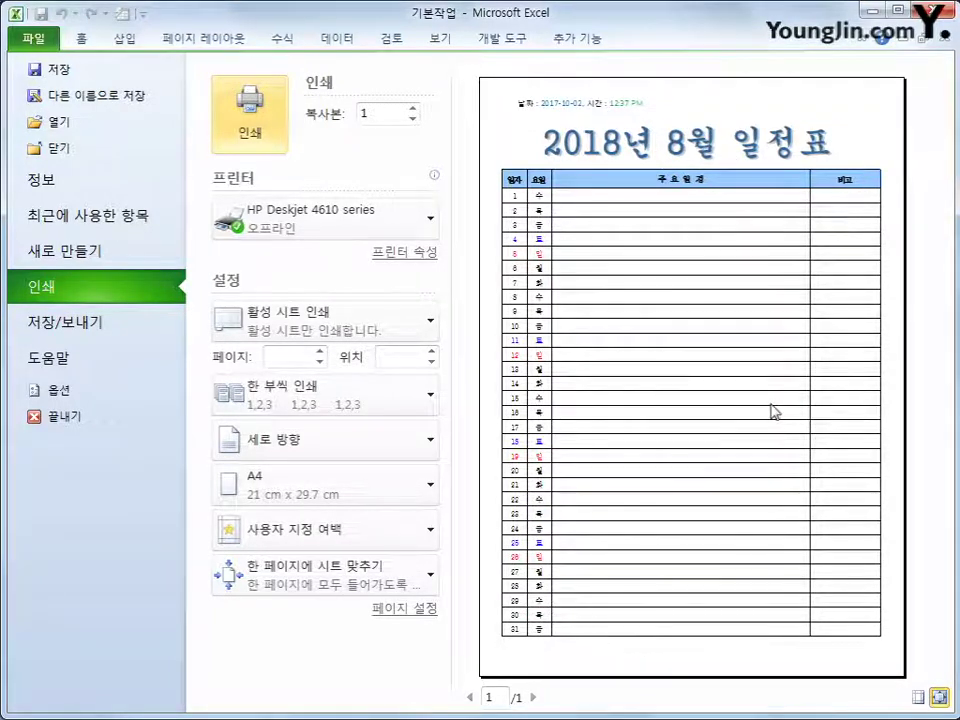
Return to the worksheet and change the schedule's year to 2019년 and its month to 9월
{"action": "left_click", "coordinate": [203, 38]}
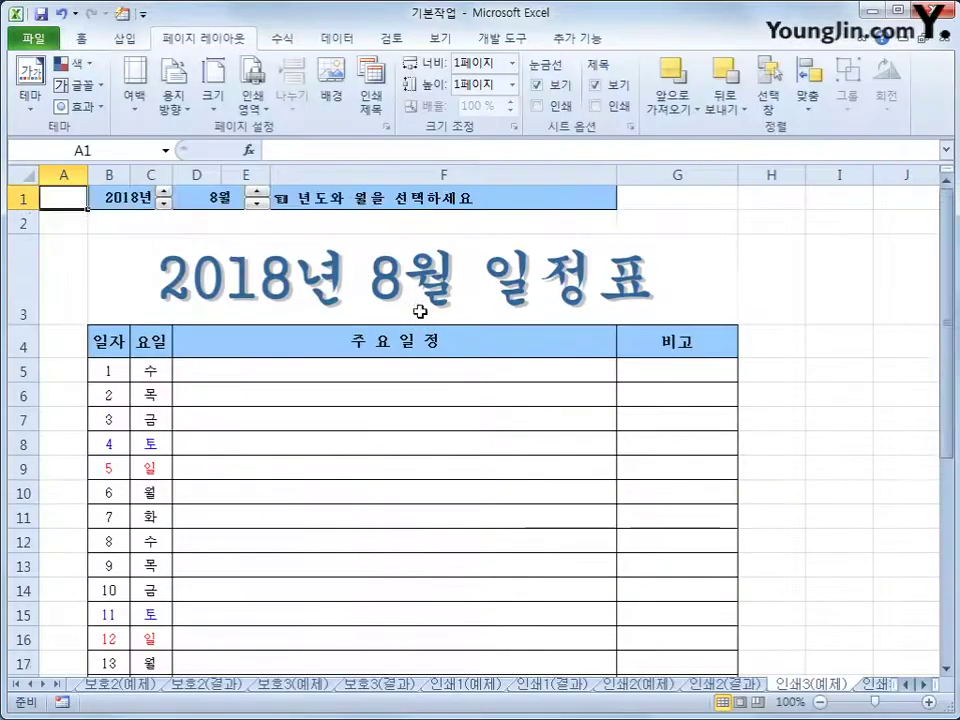
{"action": "left_click", "coordinate": [163, 192]}
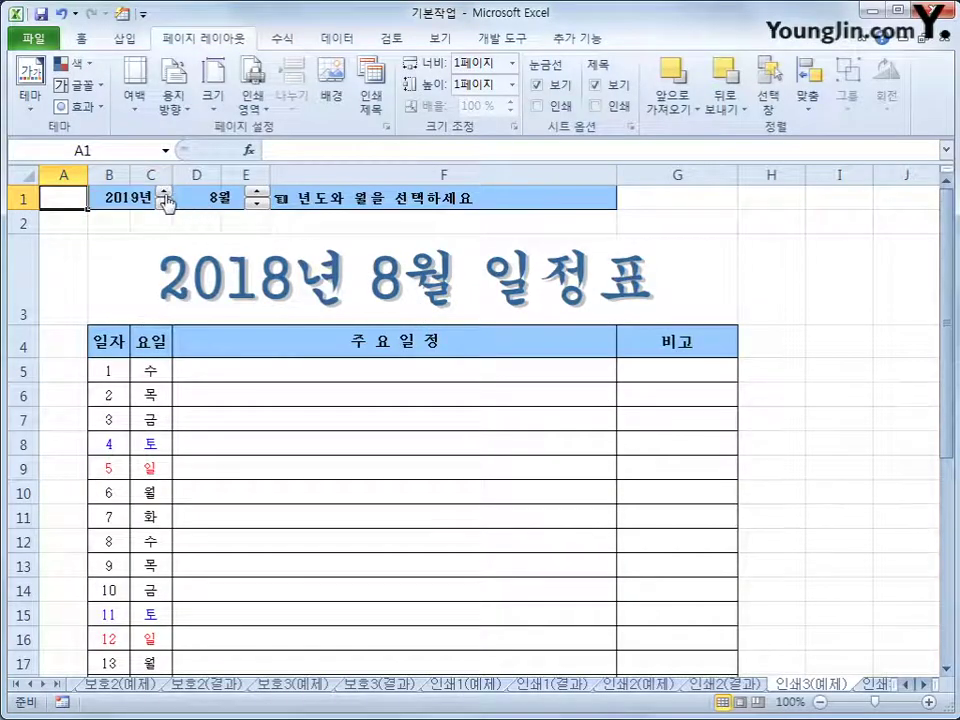
{"action": "left_click", "coordinate": [257, 191]}
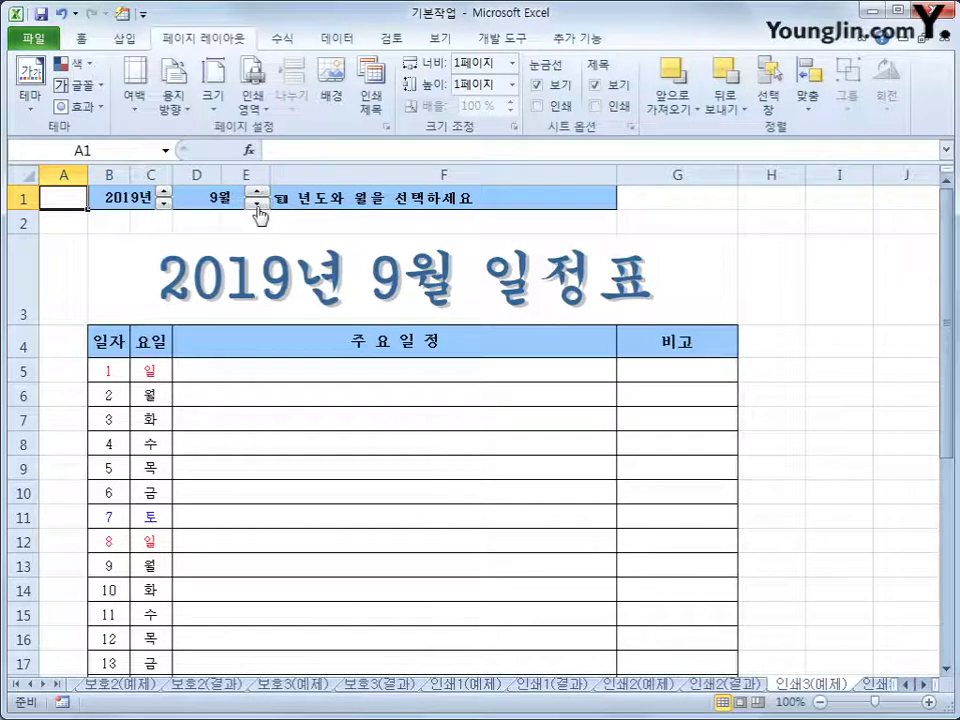
Select the year and month selector row, then the print area B3:G35, to compare unprinted and printed cells, and clear the selection
{"action": "left_click_drag", "start_coordinate": [103, 193], "coordinate": [420, 197]}
{"action": "left_click_drag", "start_coordinate": [137, 286], "coordinate": [311, 643]}
{"action": "scroll", "coordinate": [640, 525], "scroll_direction": "up", "scroll_amount": 5}
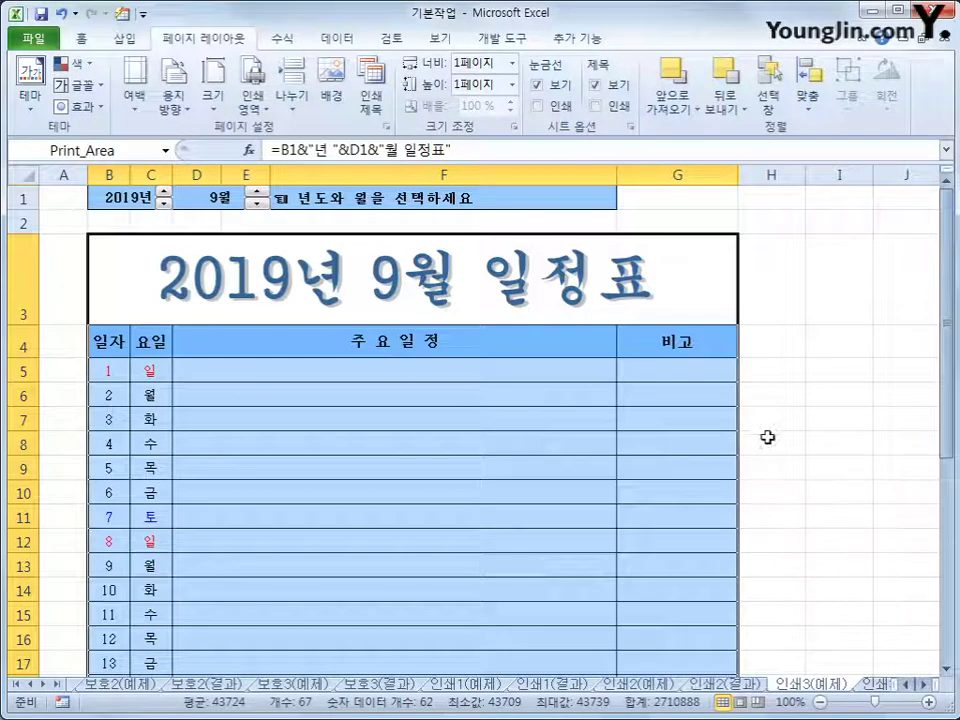
{"action": "left_click", "coordinate": [774, 433]}
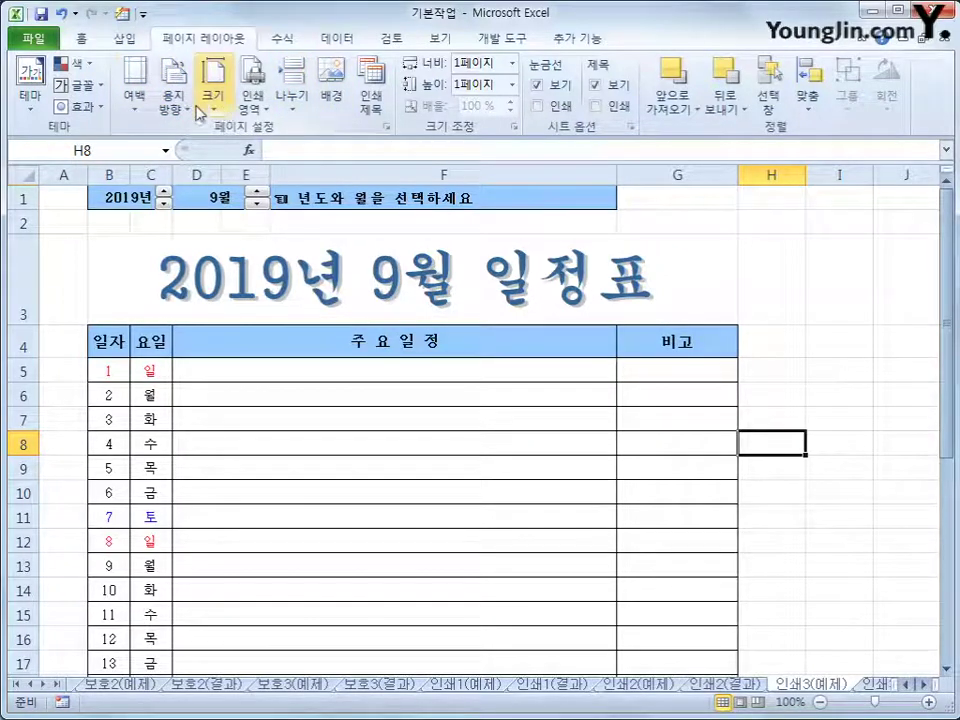
{"action": "left_click", "coordinate": [150, 112]}
{"action": "left_click", "coordinate": [172, 100]}
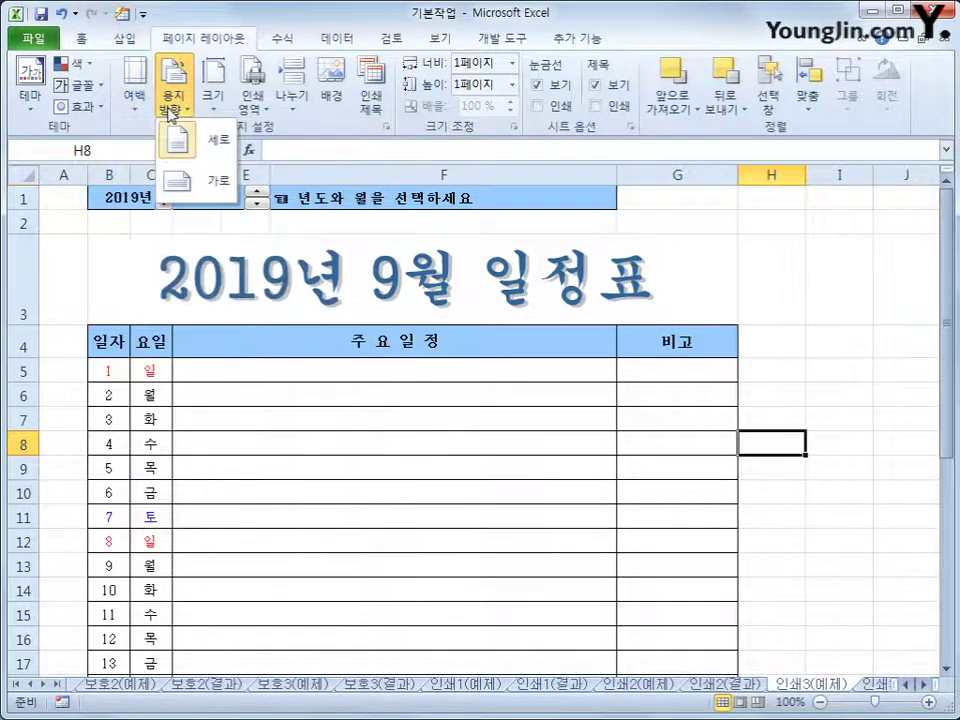
{"action": "left_click", "coordinate": [213, 92]}
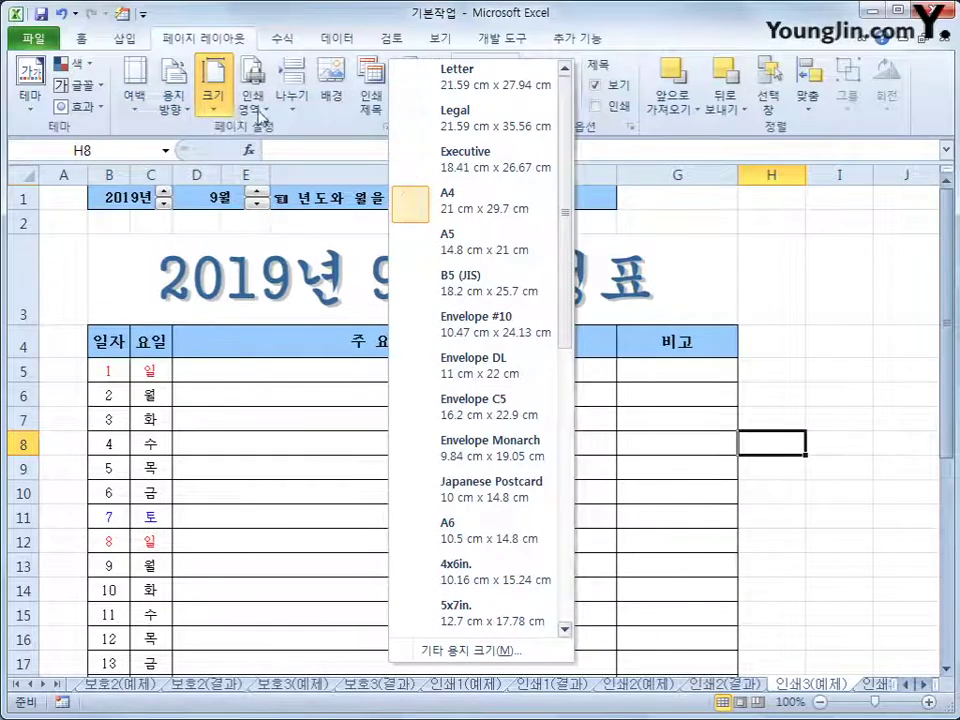
{"action": "left_click", "coordinate": [252, 105]}
{"action": "left_click", "coordinate": [291, 100]}
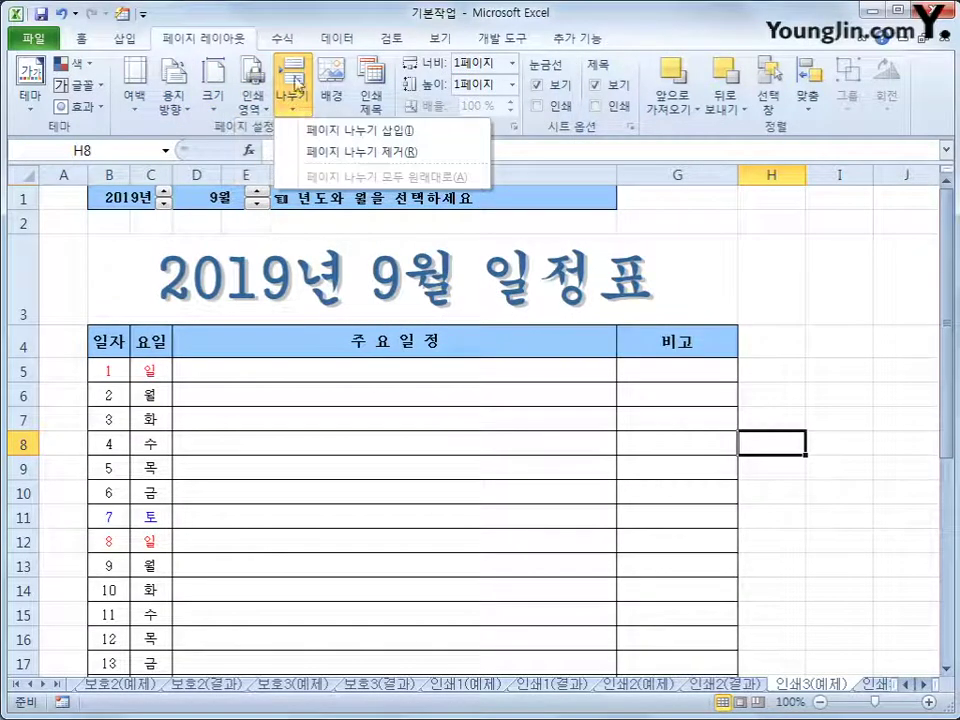
{"action": "left_click", "coordinate": [789, 261]}
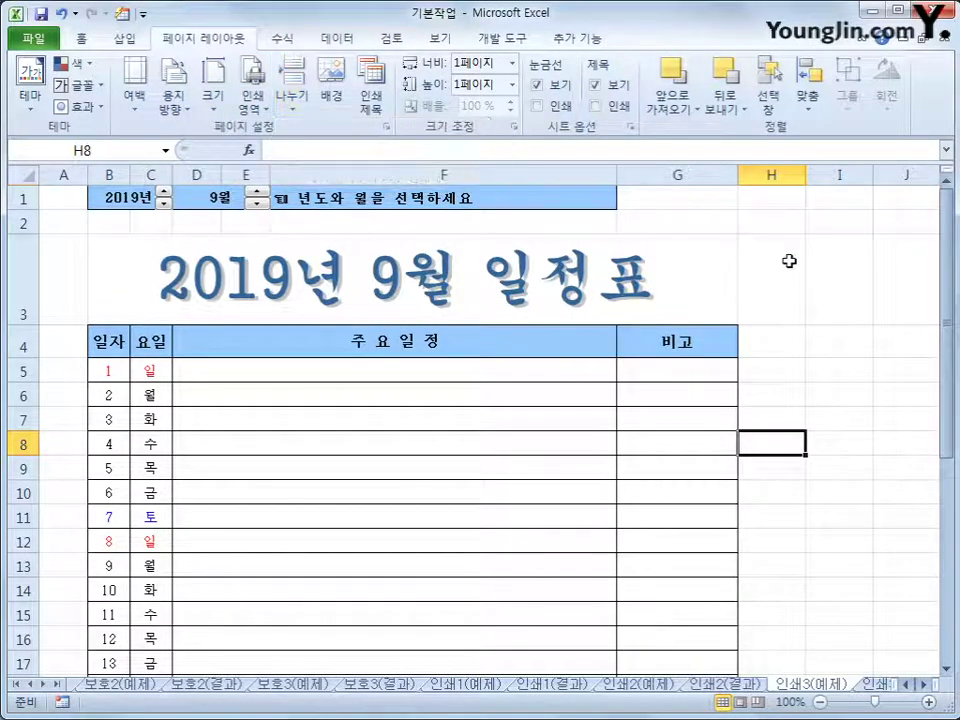
{"action": "left_click", "coordinate": [788, 261]}
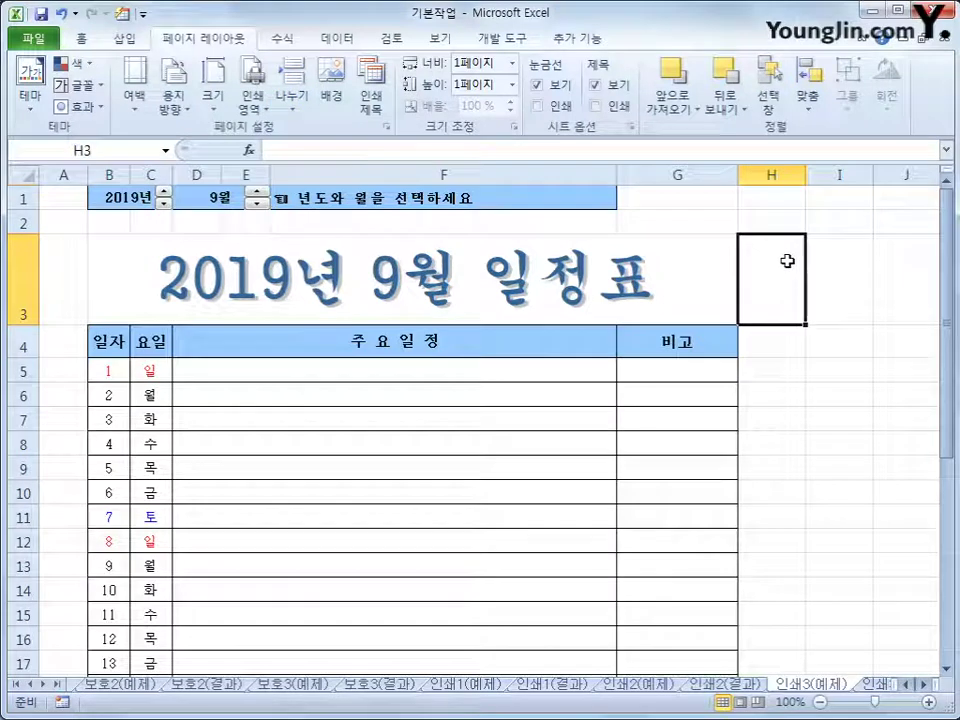